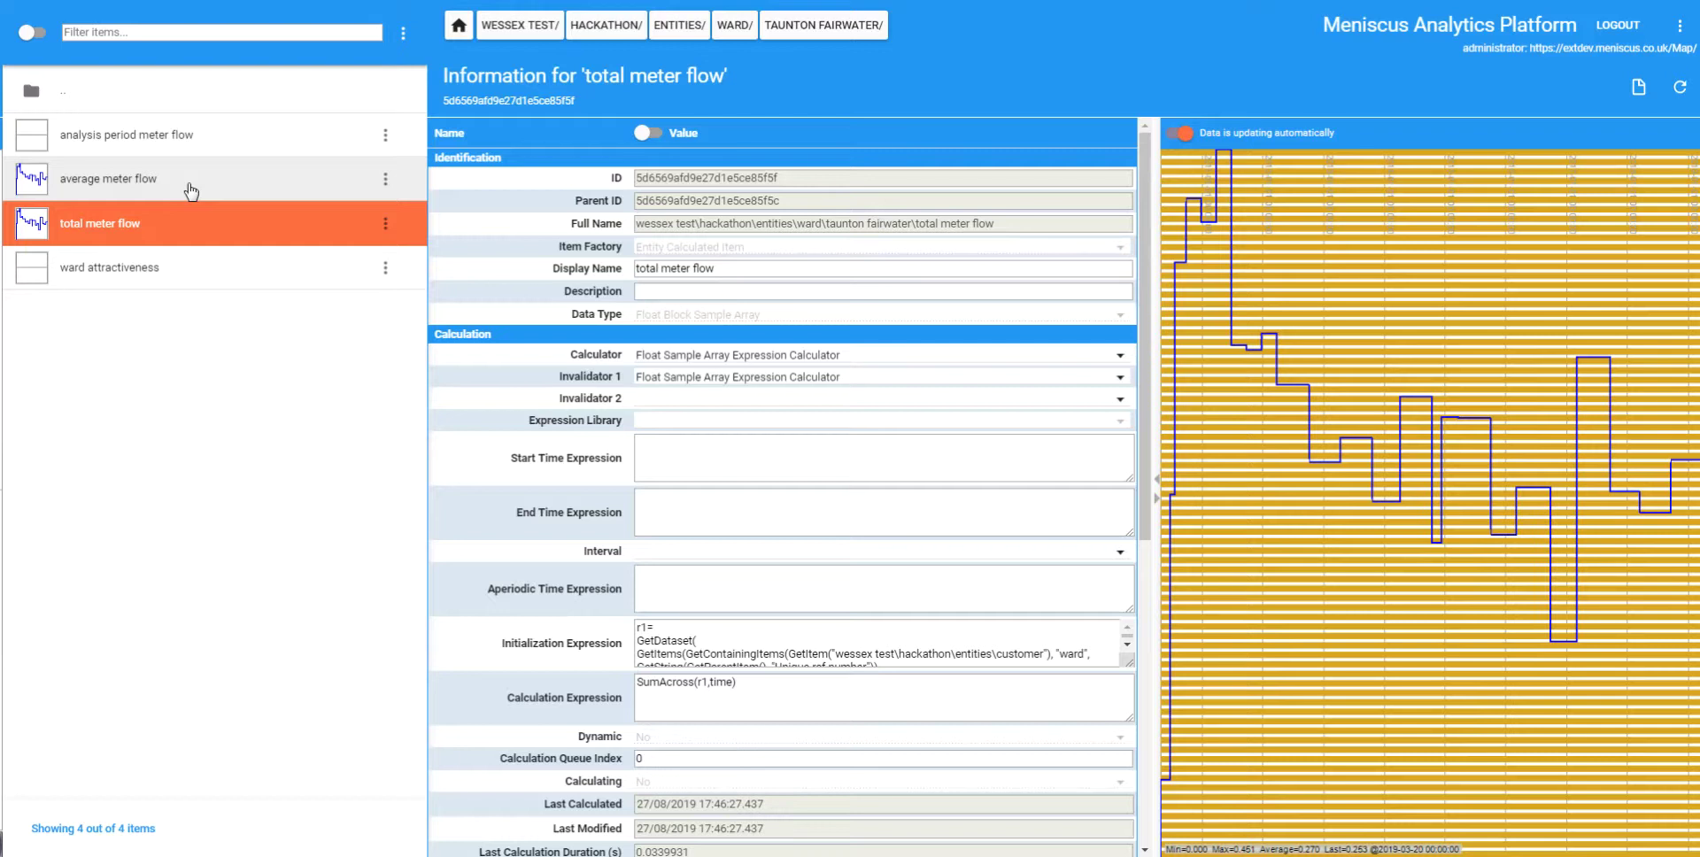
Step: Change the calculator of the 'analysis period meter flow' item to Float Sample Array Aggregated Expression Calculator
left_click(203, 147)
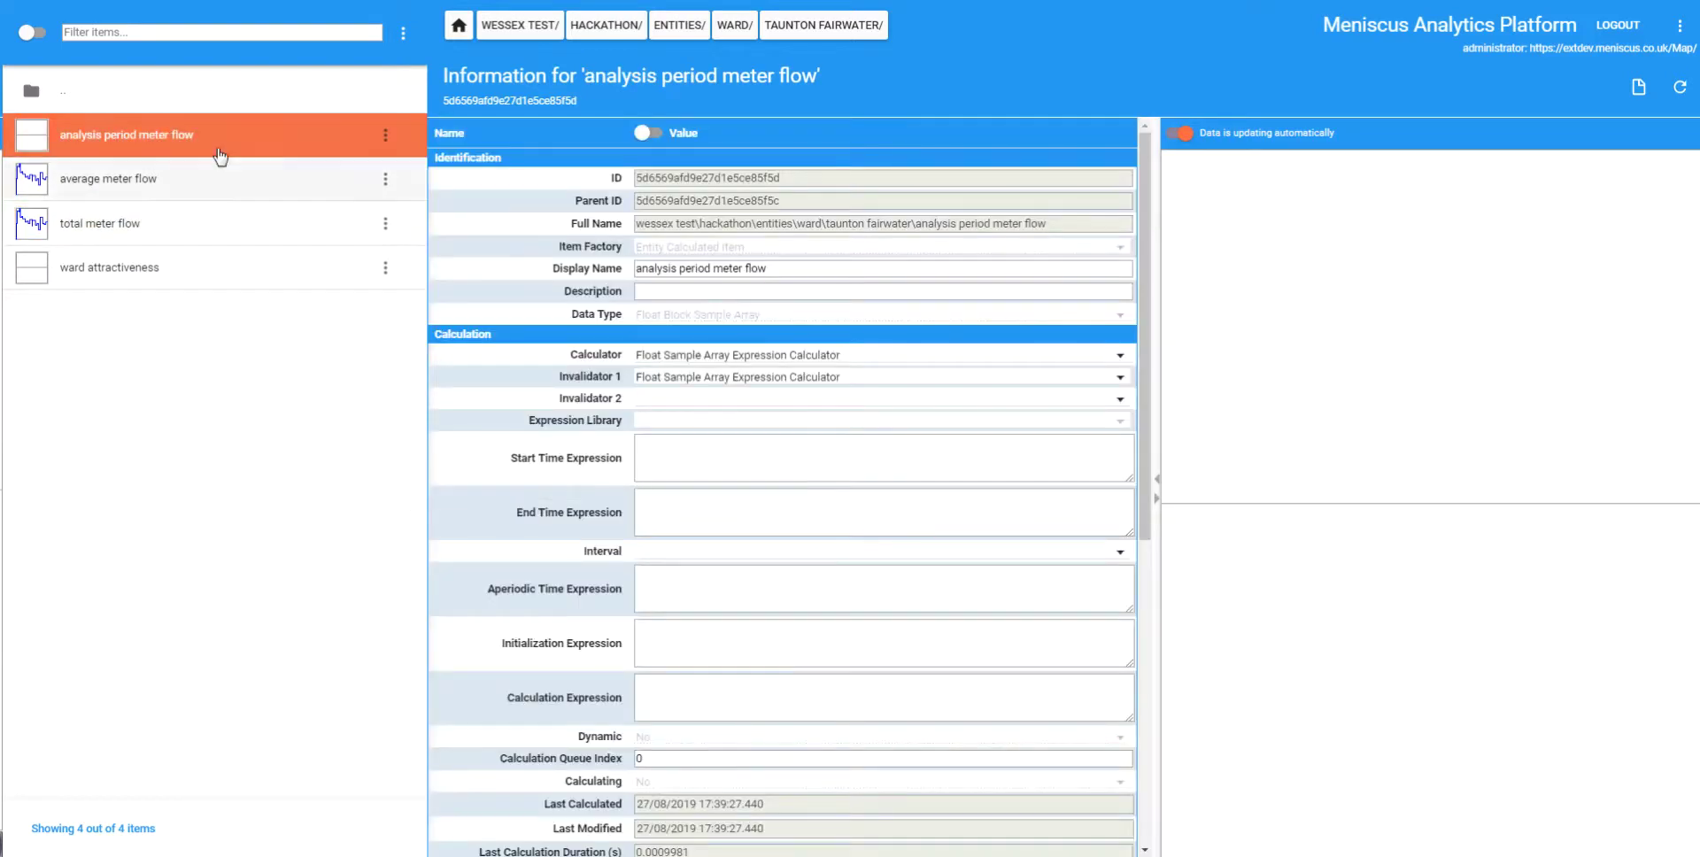
left_click(1120, 363)
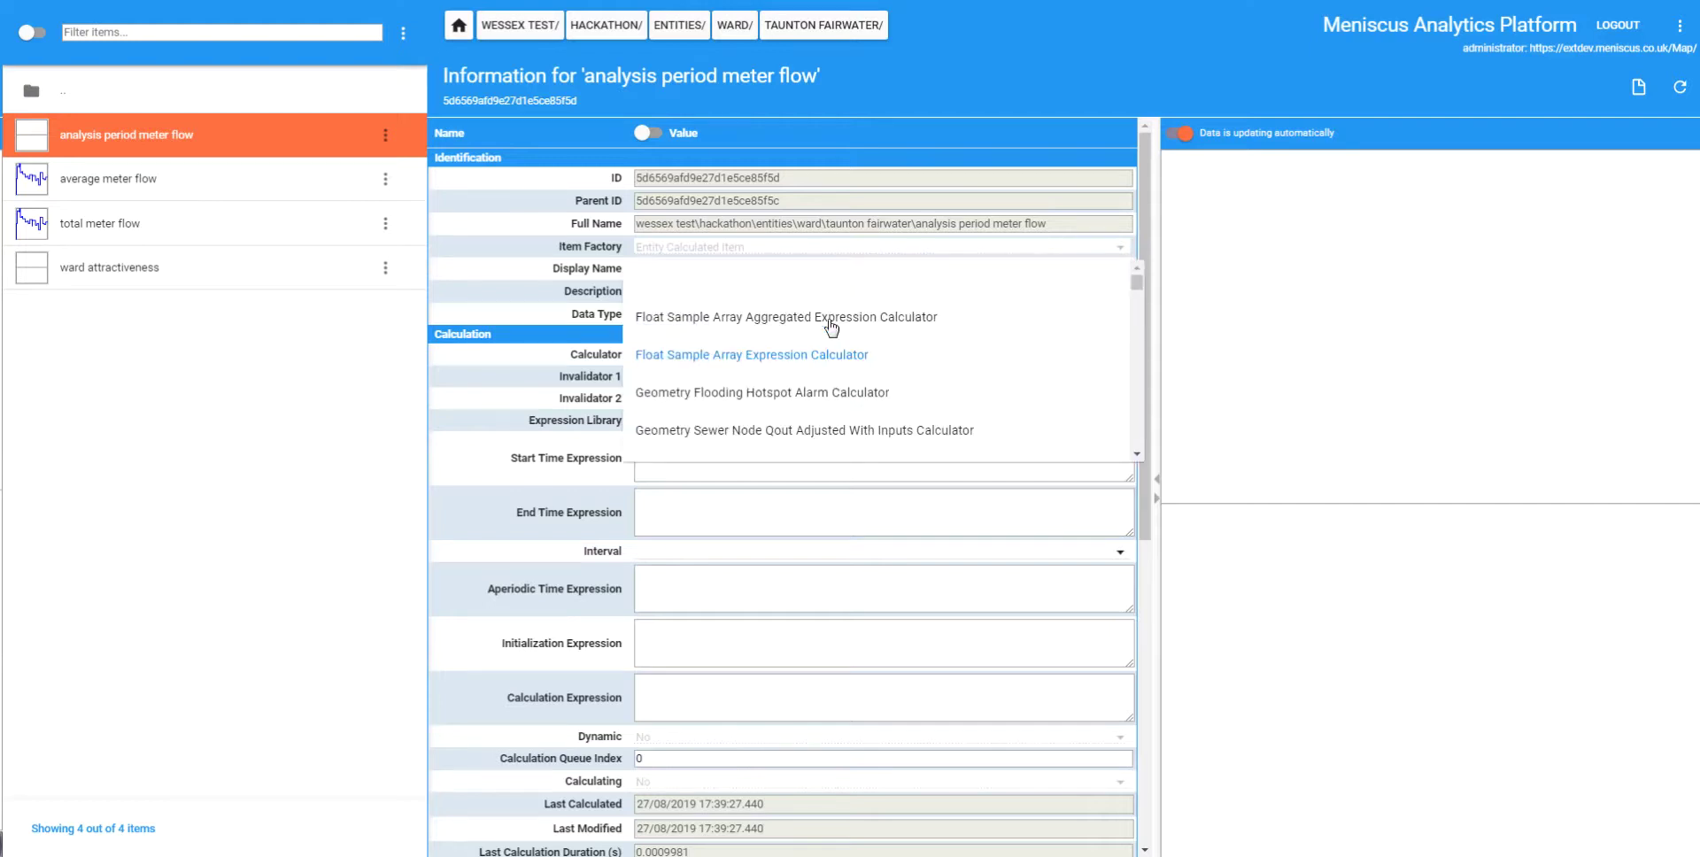
left_click(828, 321)
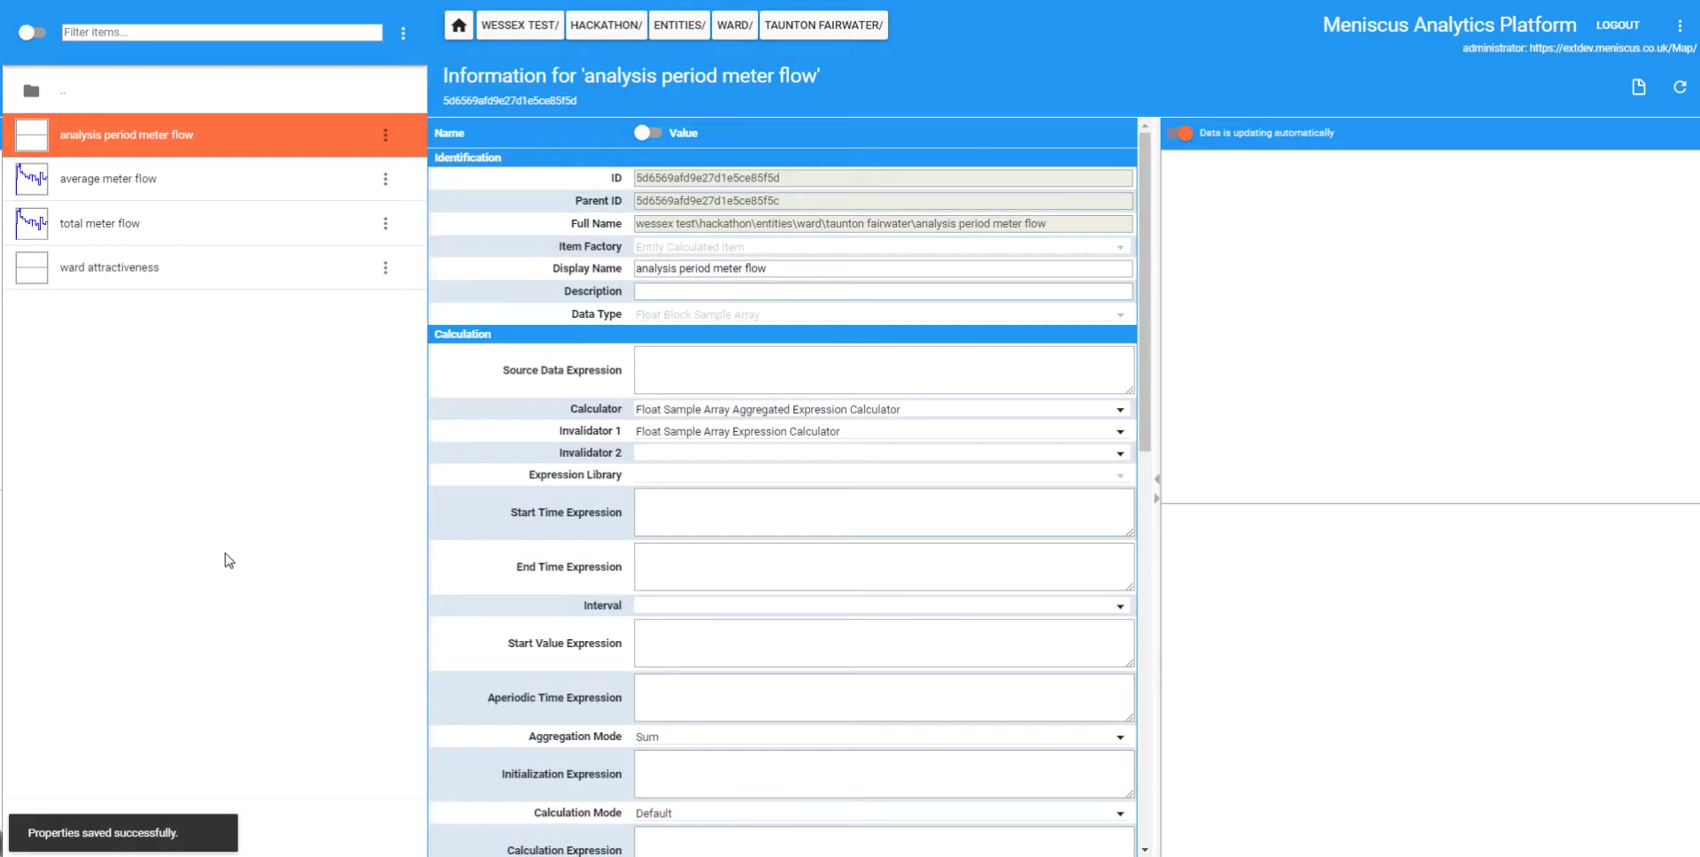
Step: Enter GetRelativeItem("..\total flow meter") as the source data expression and save the item's properties
left_click(887, 361)
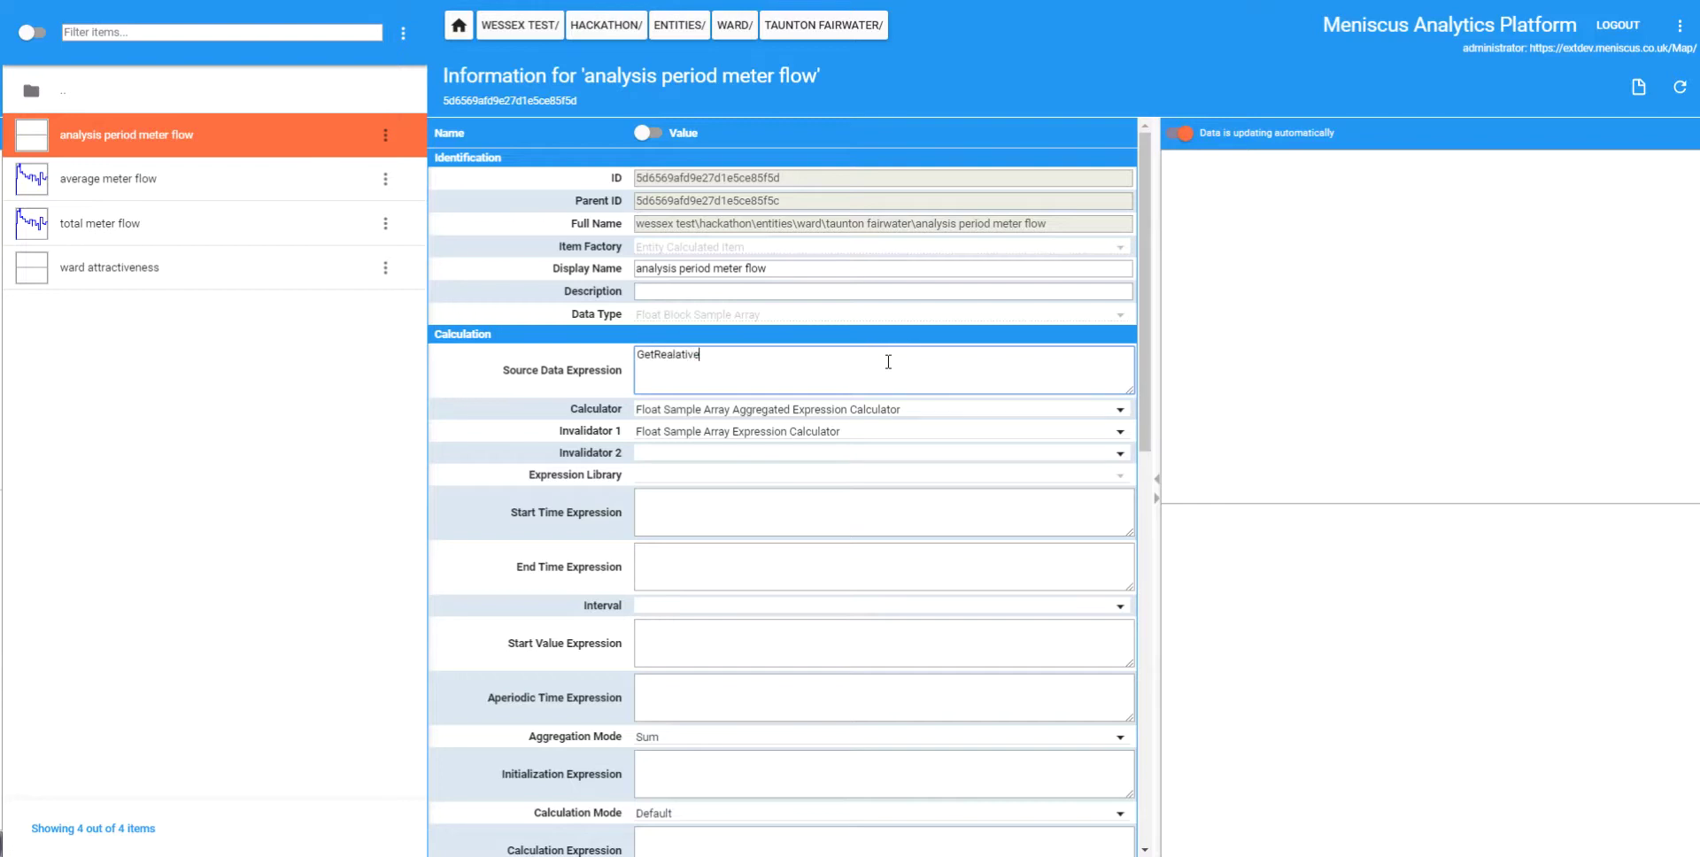
key("BackSpace")
type("m(")
type("\"..\\total flow meter")
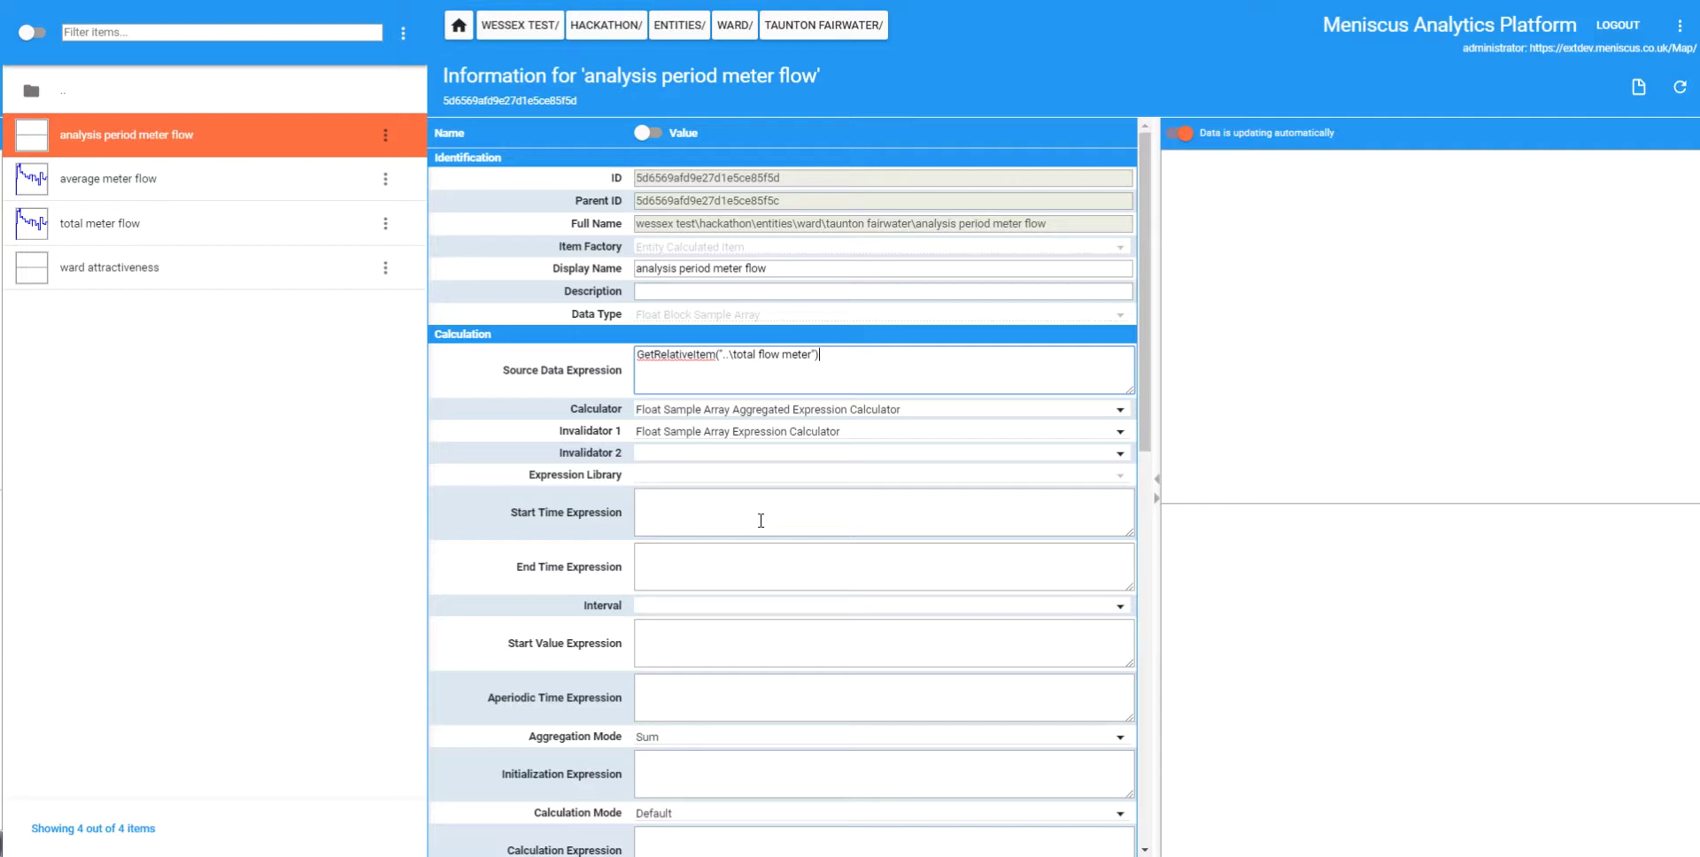
key("ctrl+s")
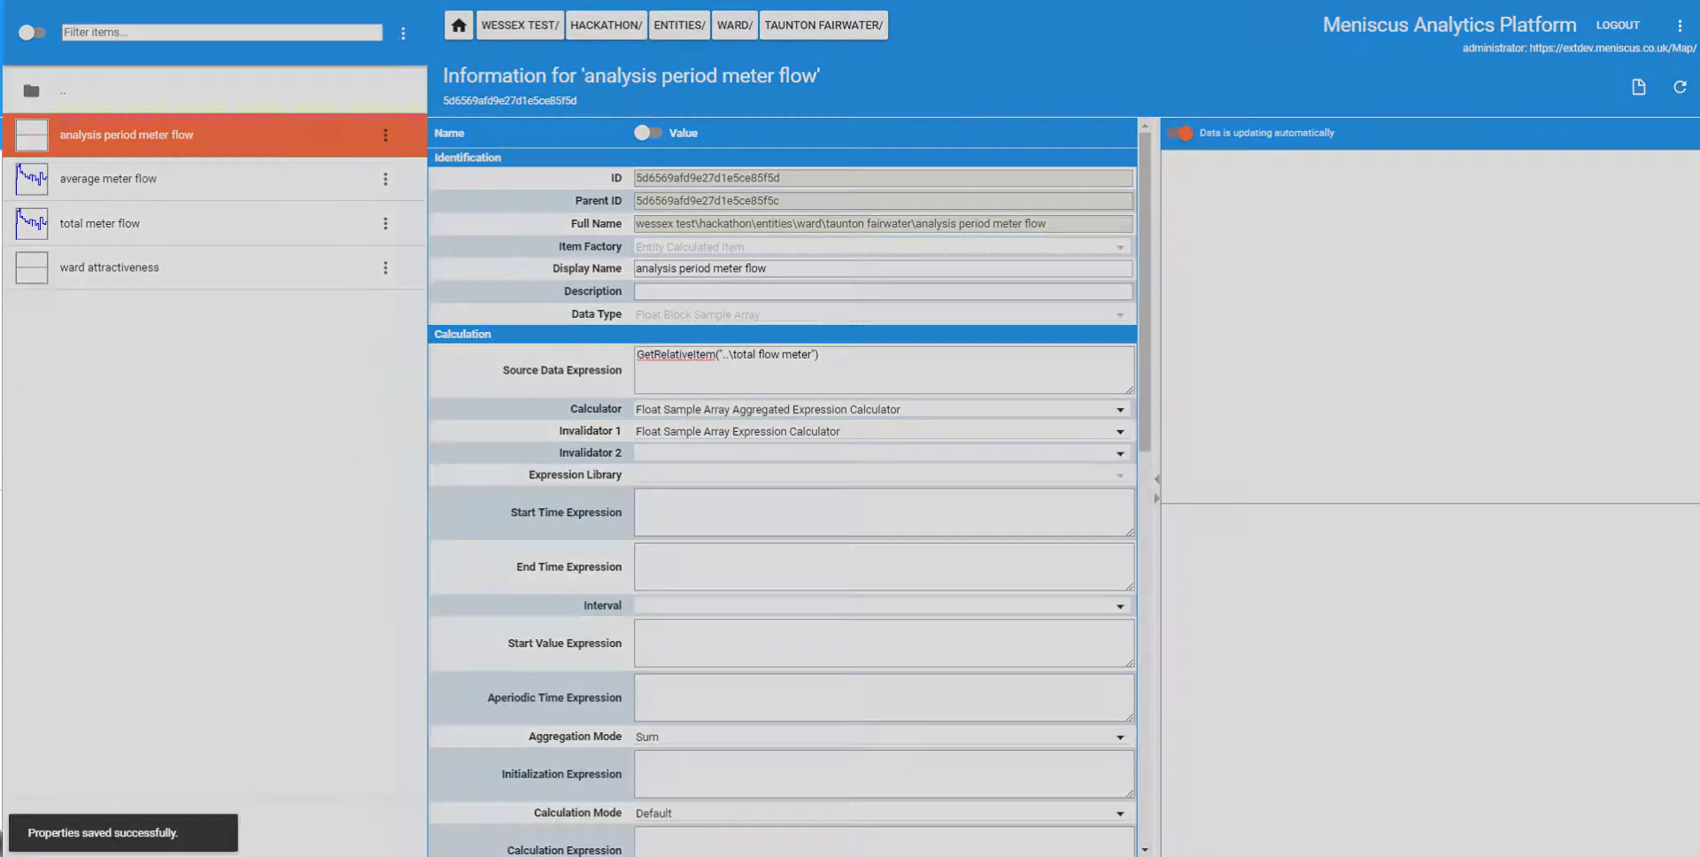
Step: Set the start time expression to GetTime(GetParentItem(), "analysis start time") and the end time expression to GetTime(GetParentItem(), "analysis end time")
left_click(727, 519)
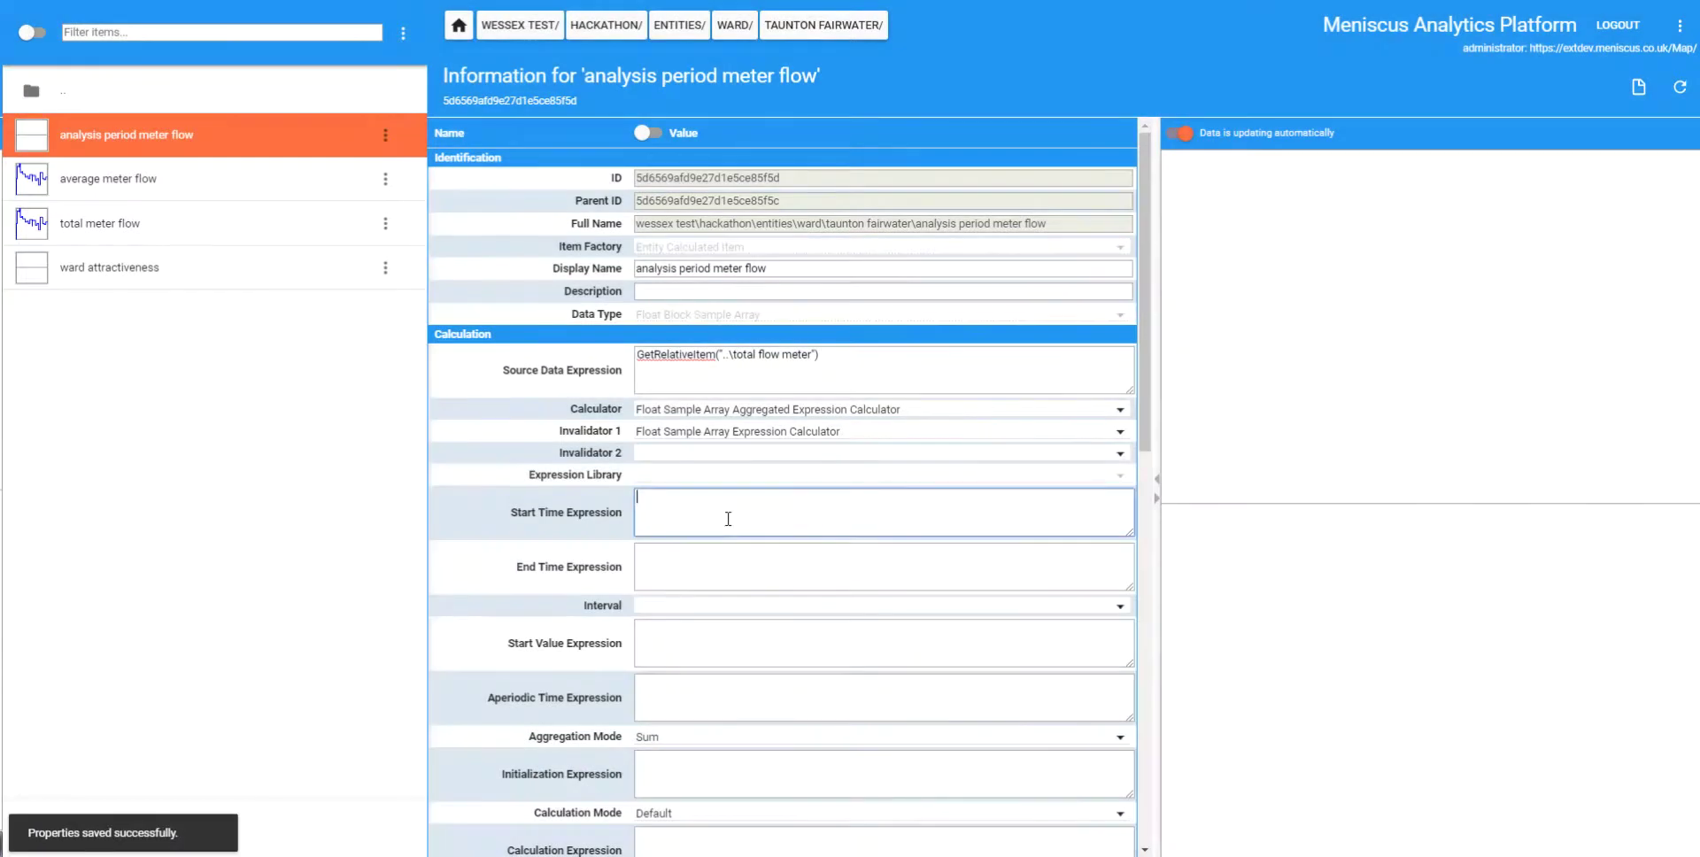
type("GetTime(GetParentItem(), \"analysis start time\")")
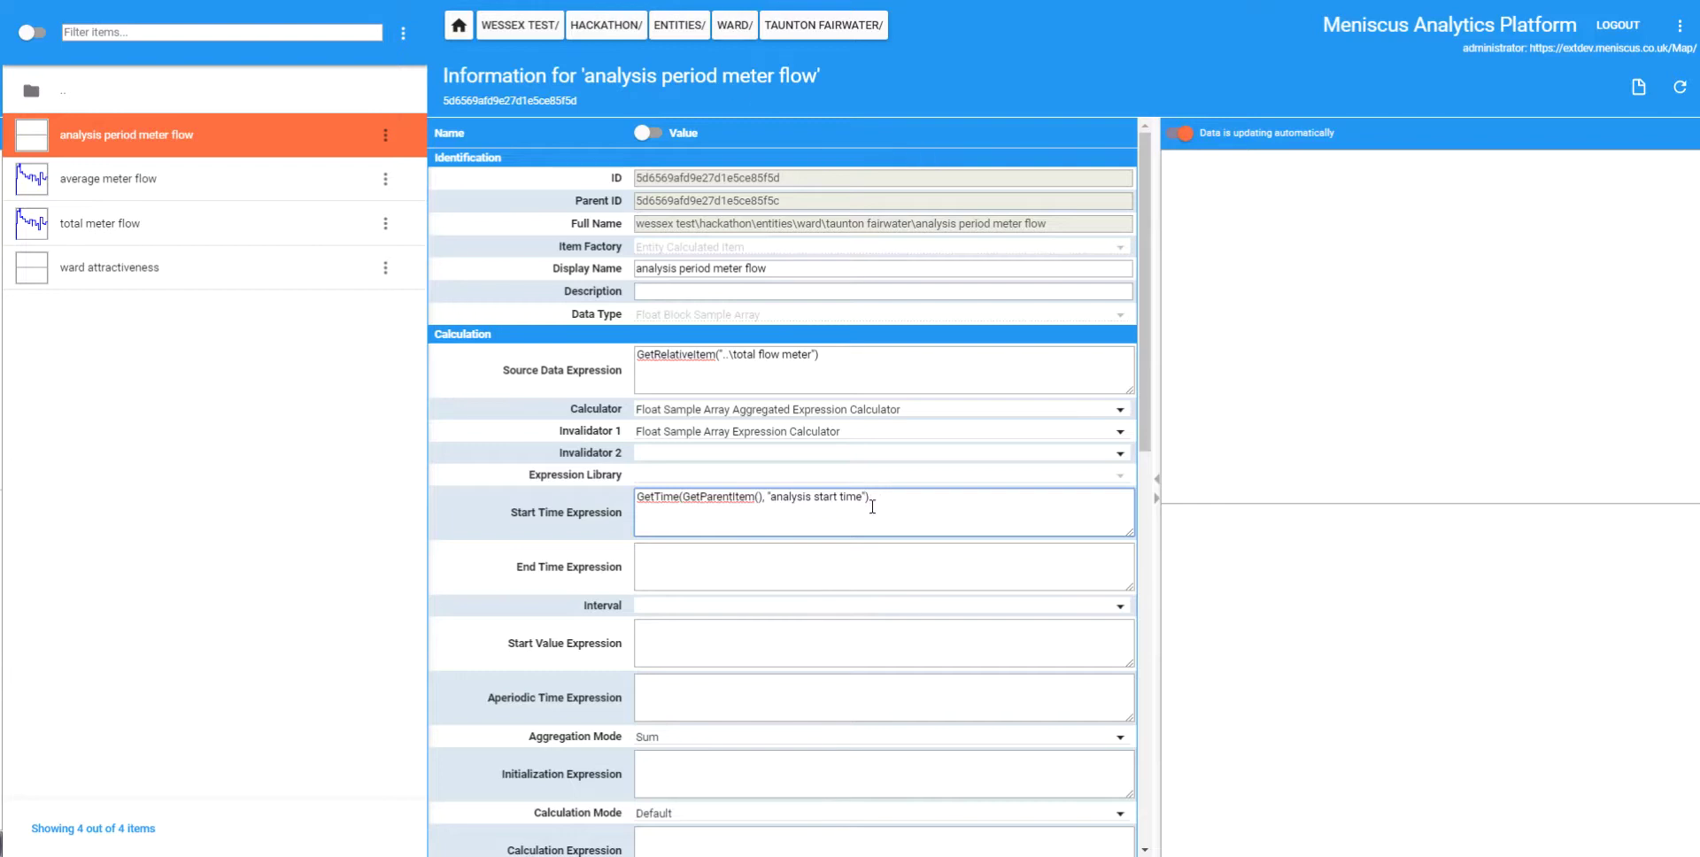
left_click_drag(876, 528, 630, 527)
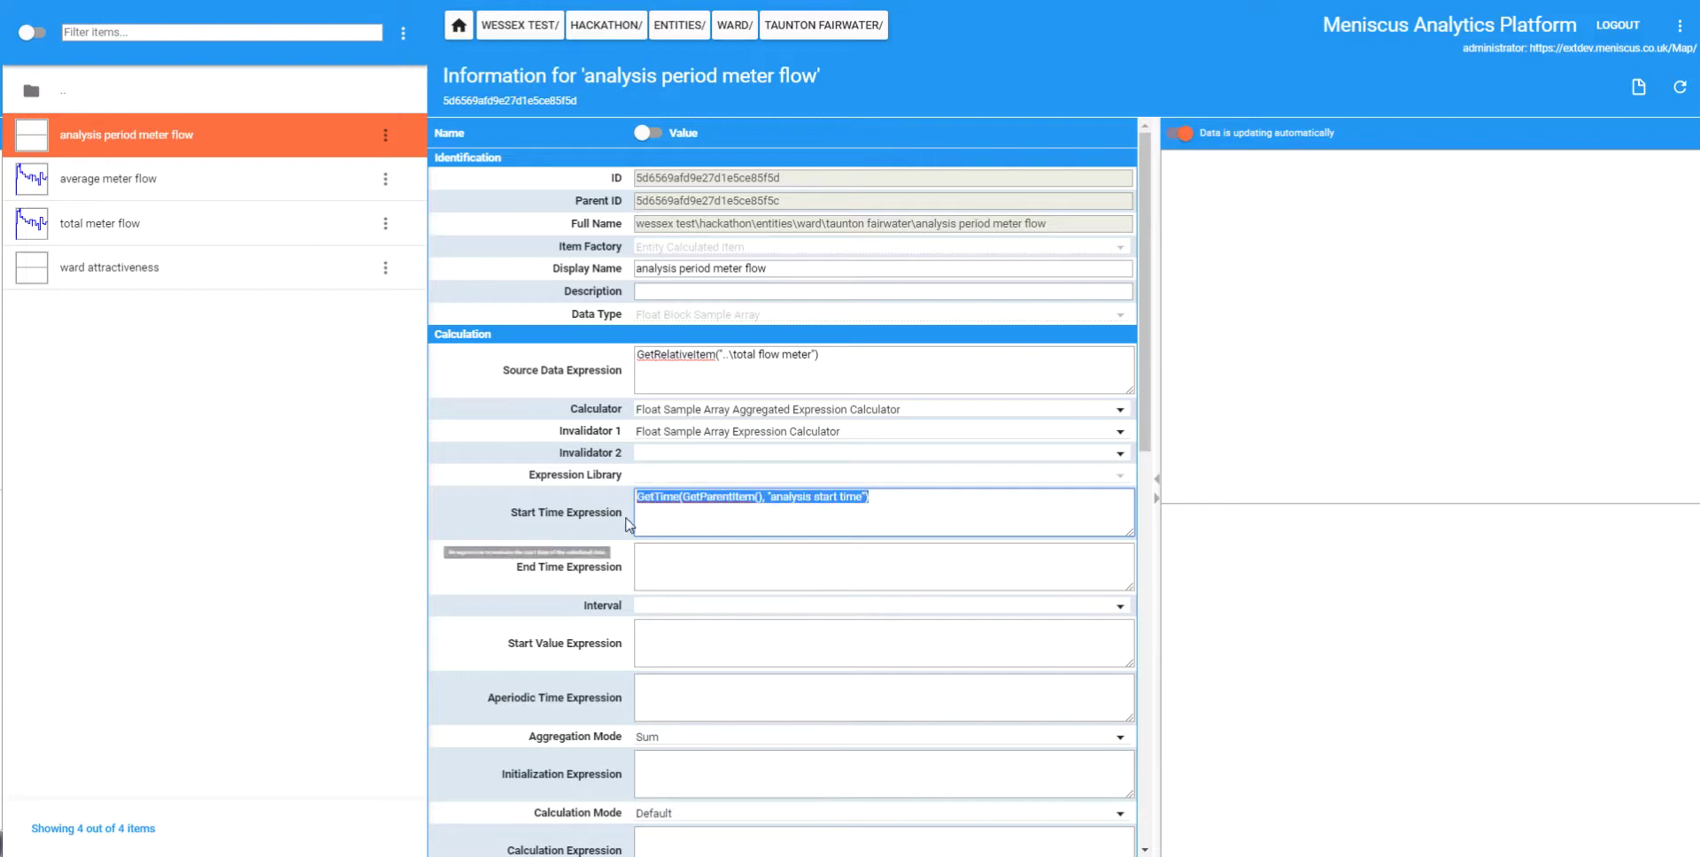
key("ctrl+c")
left_click(778, 578)
key("ctrl+v")
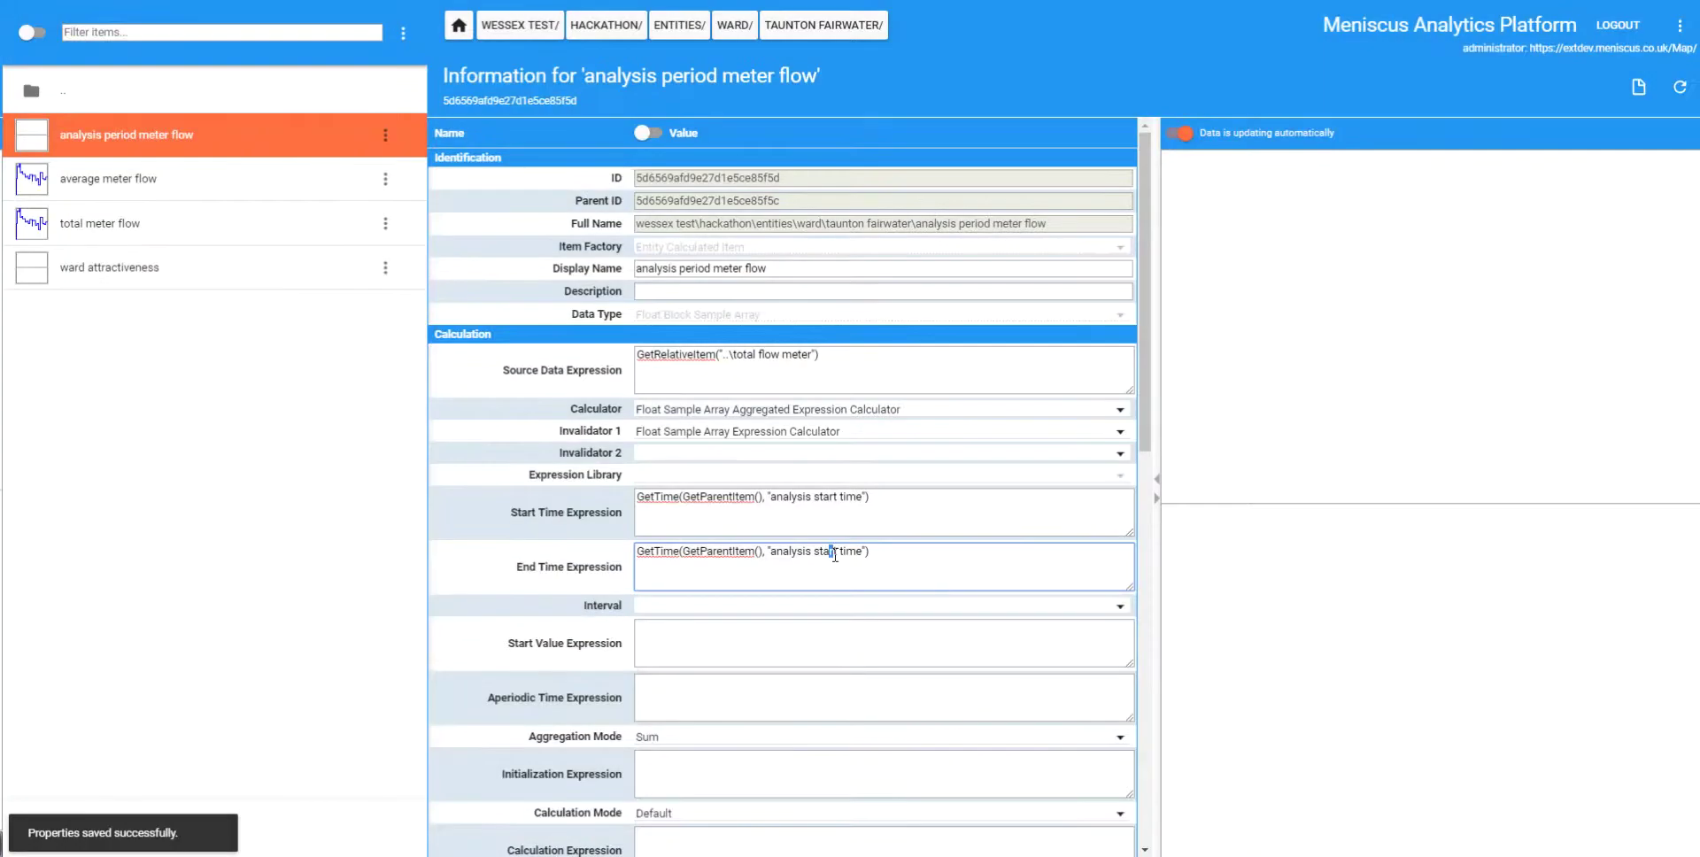
double_click(820, 550)
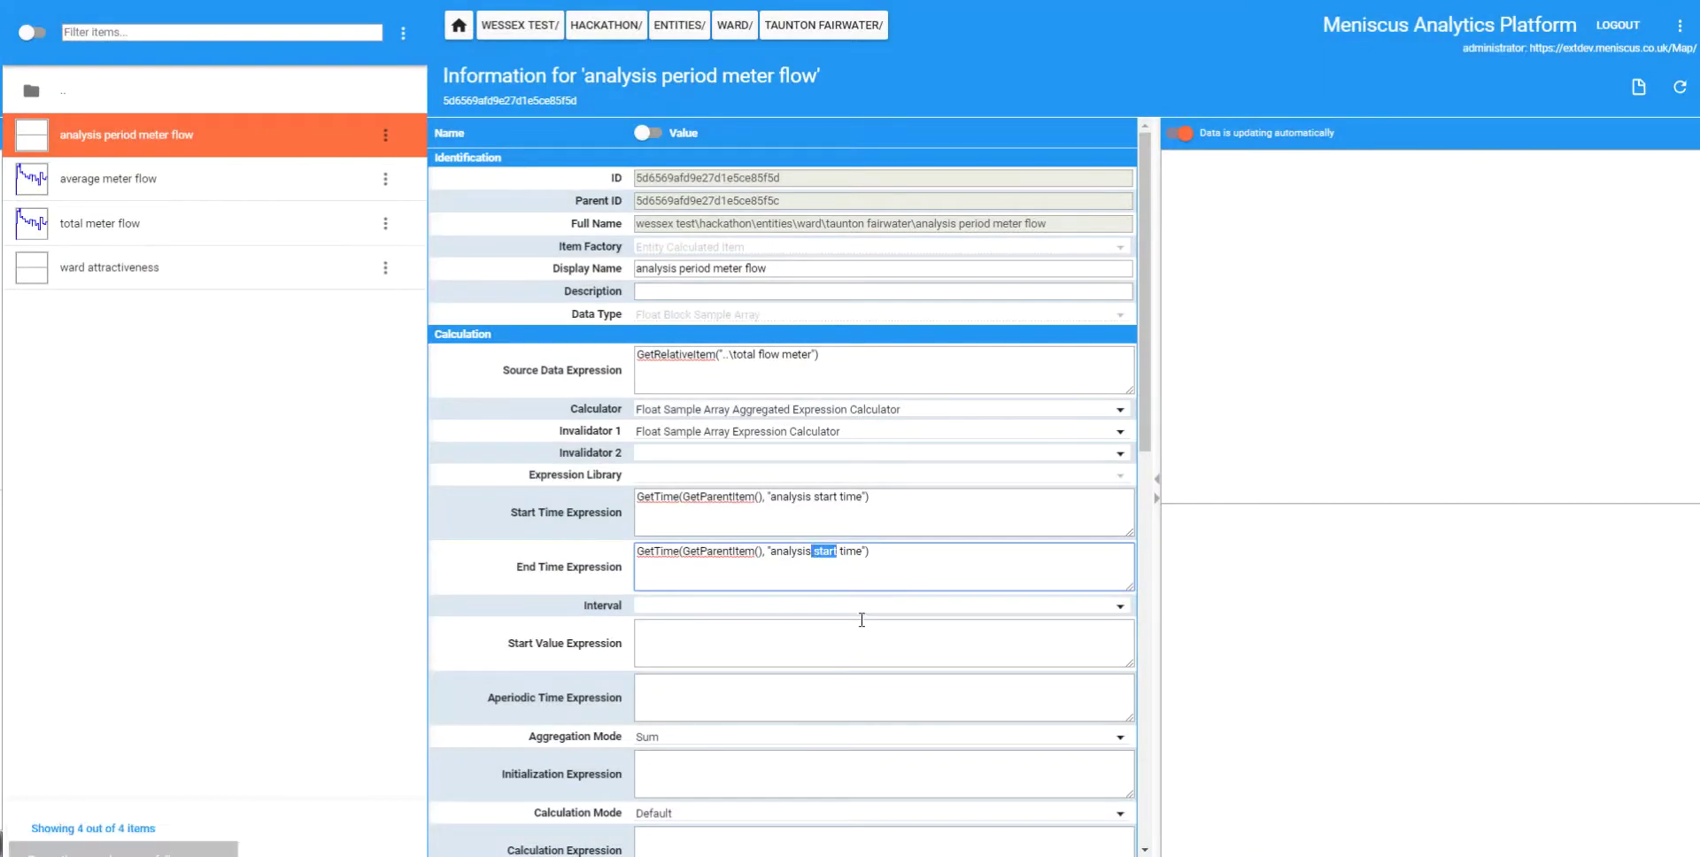
type("end")
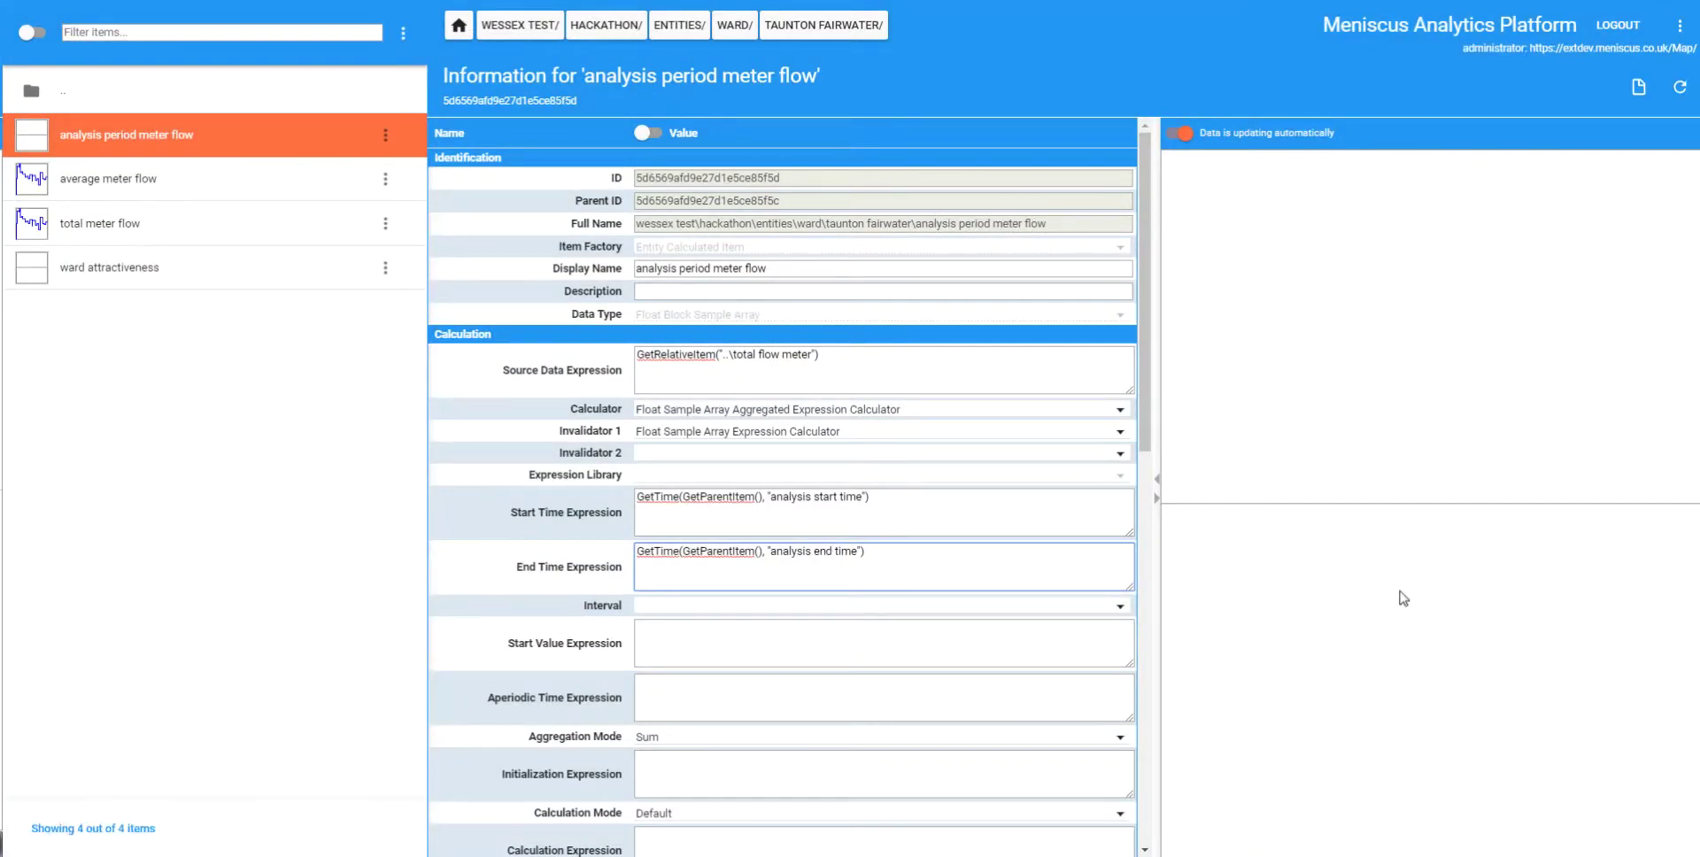
left_click(398, 680)
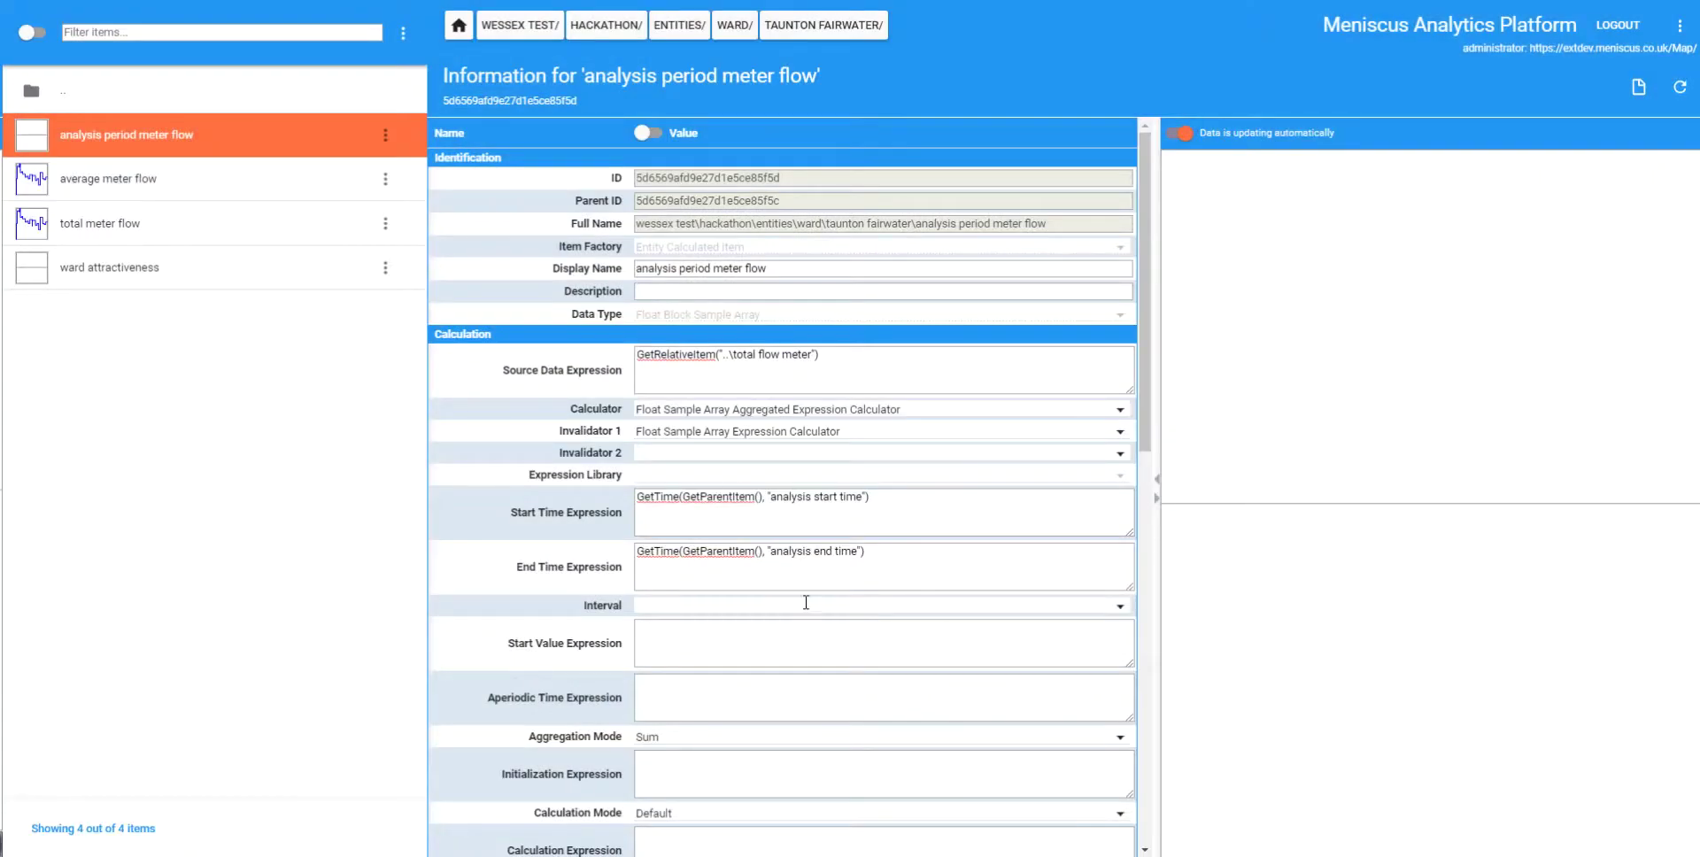
Step: Set Invalidator 1 of the 'analysis period meter flow' item to Float Sample Array Aggregated Expression Calculator
left_click(918, 672)
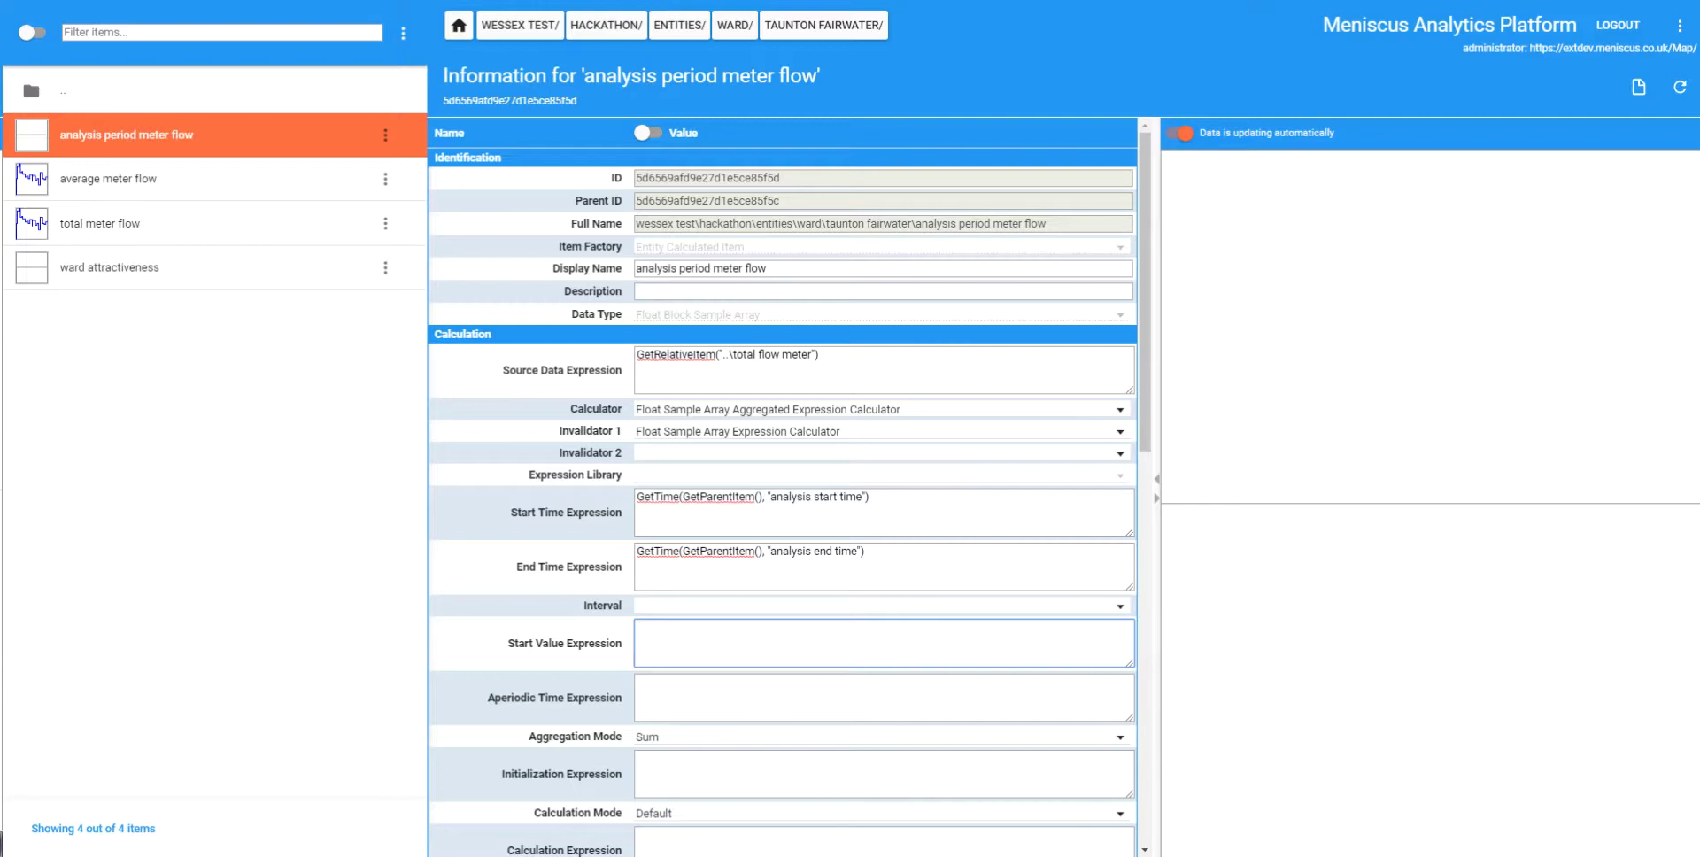
scroll(782, 487, "down", 1)
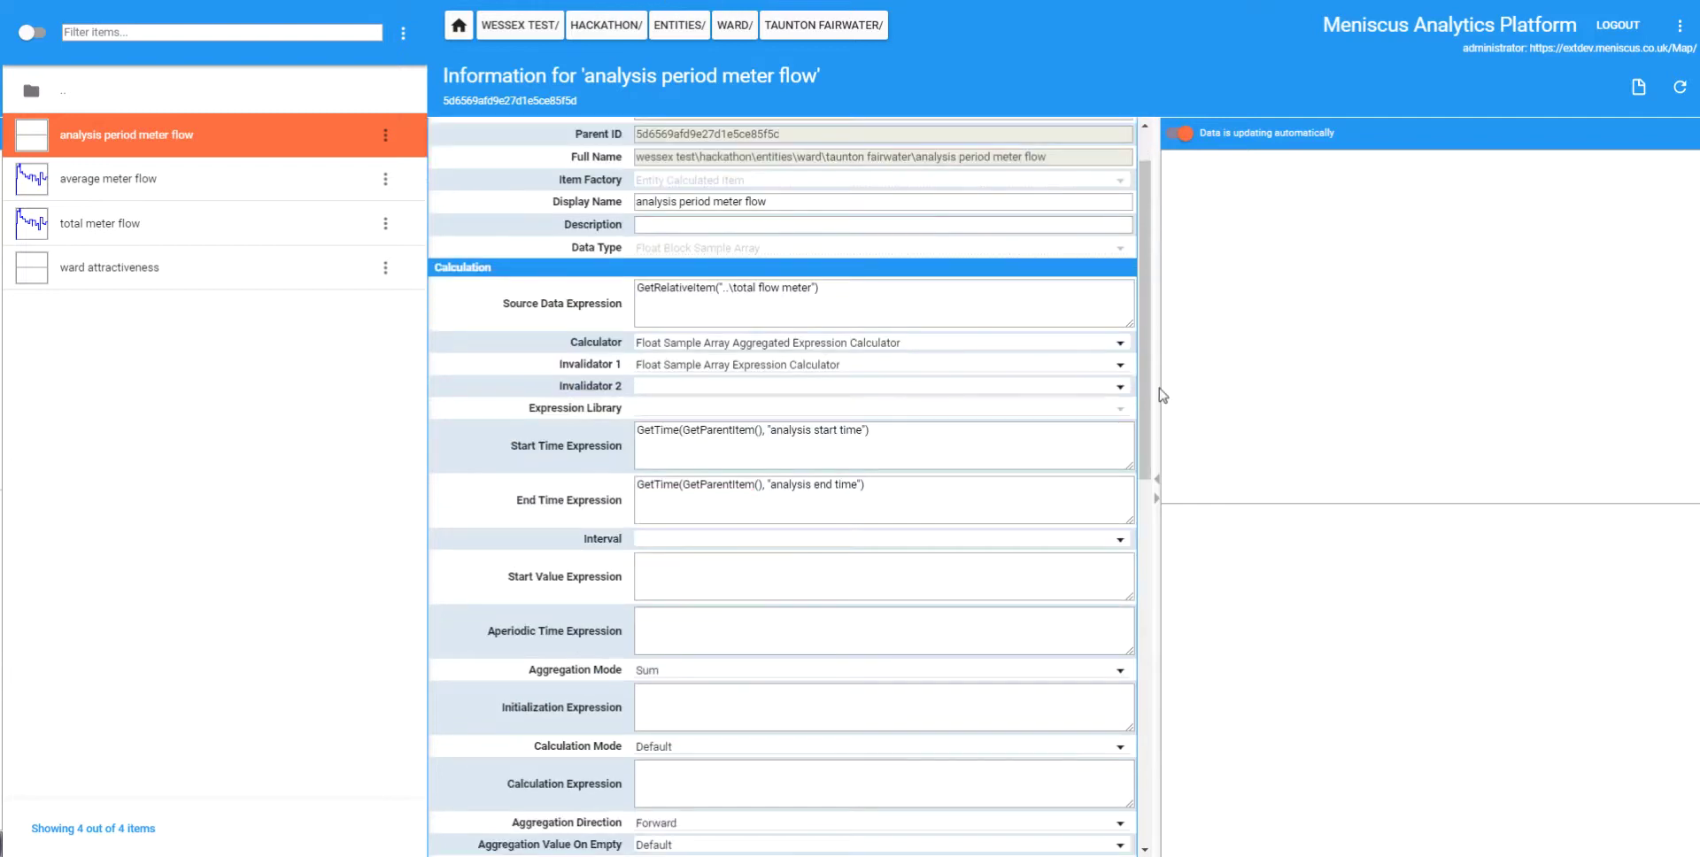
left_click_drag(1154, 414, 1154, 414)
left_click_drag(1149, 465, 1150, 623)
scroll(1151, 629, "down", 4)
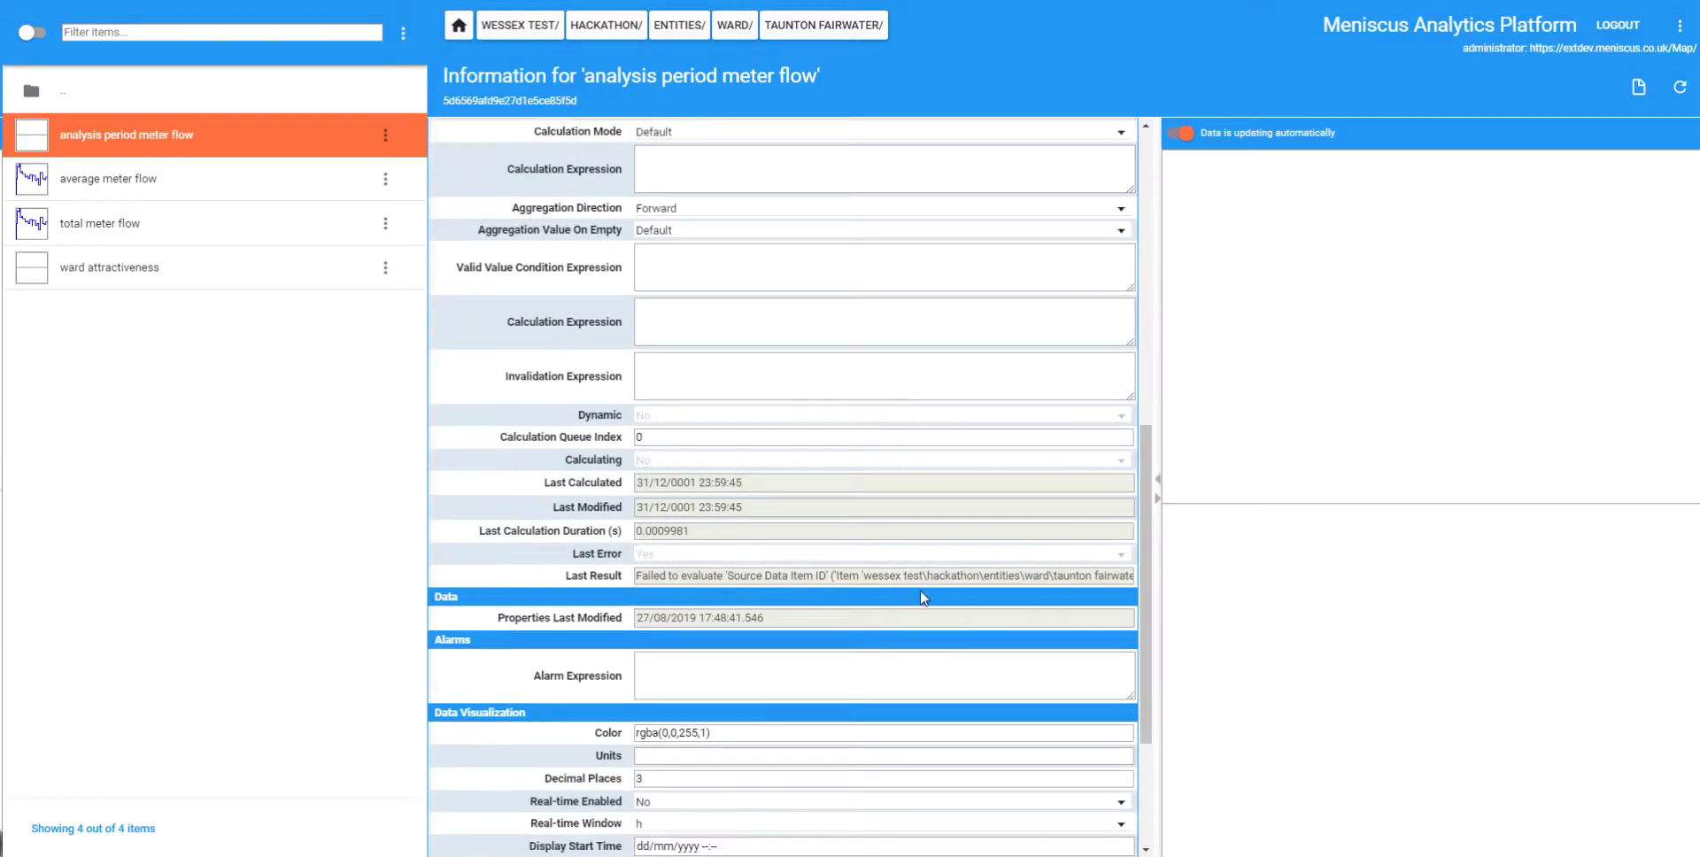
left_click_drag(1148, 487, 1149, 194)
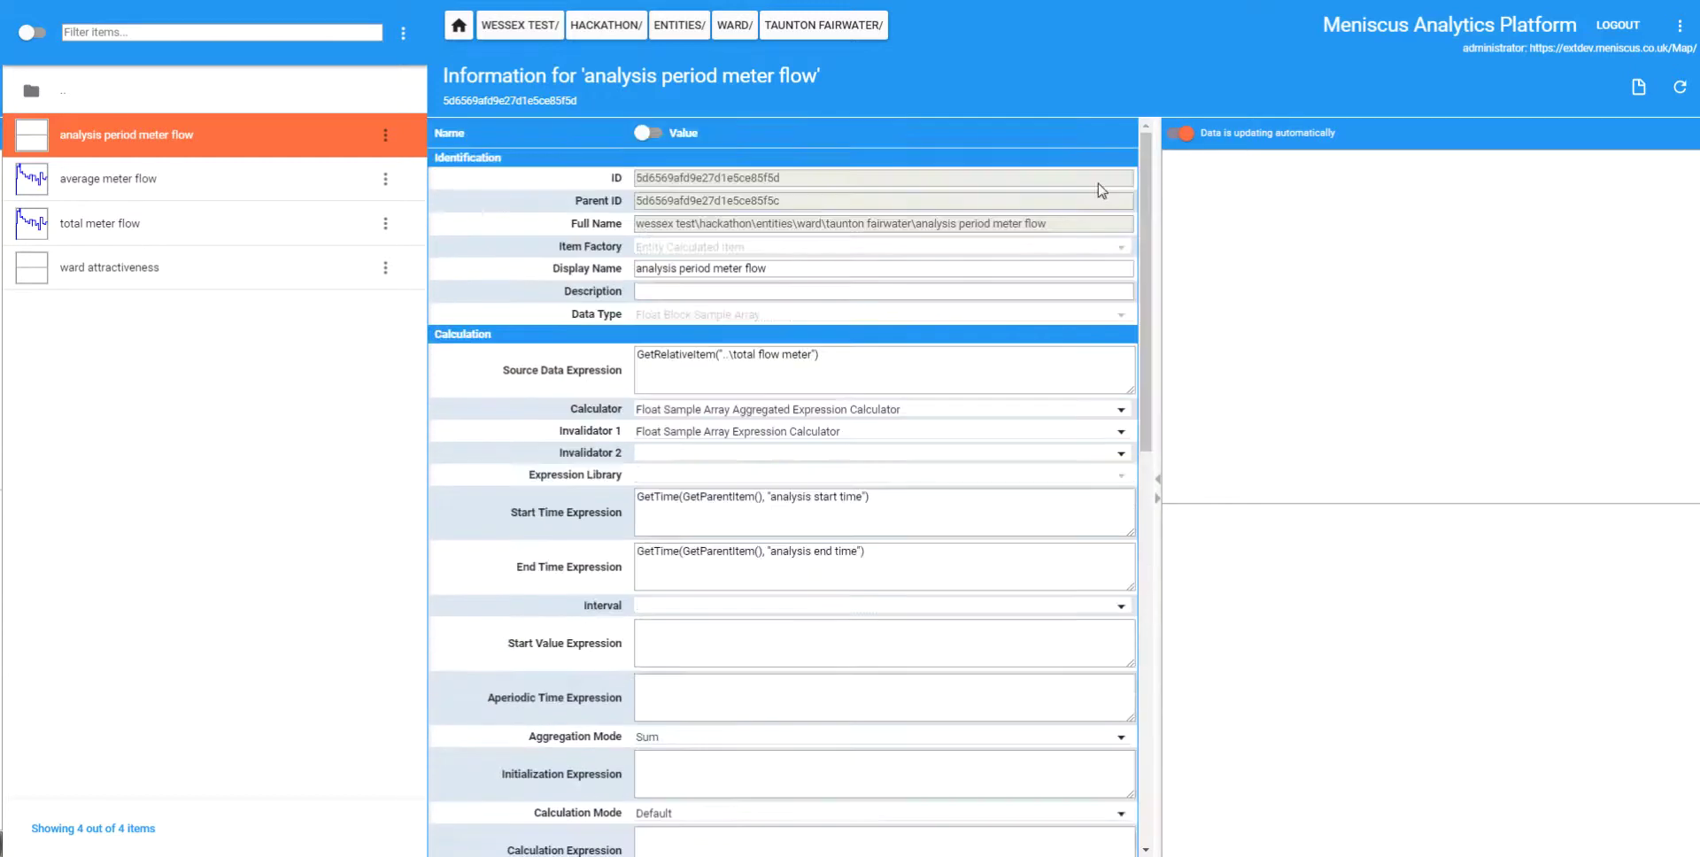
left_click(862, 434)
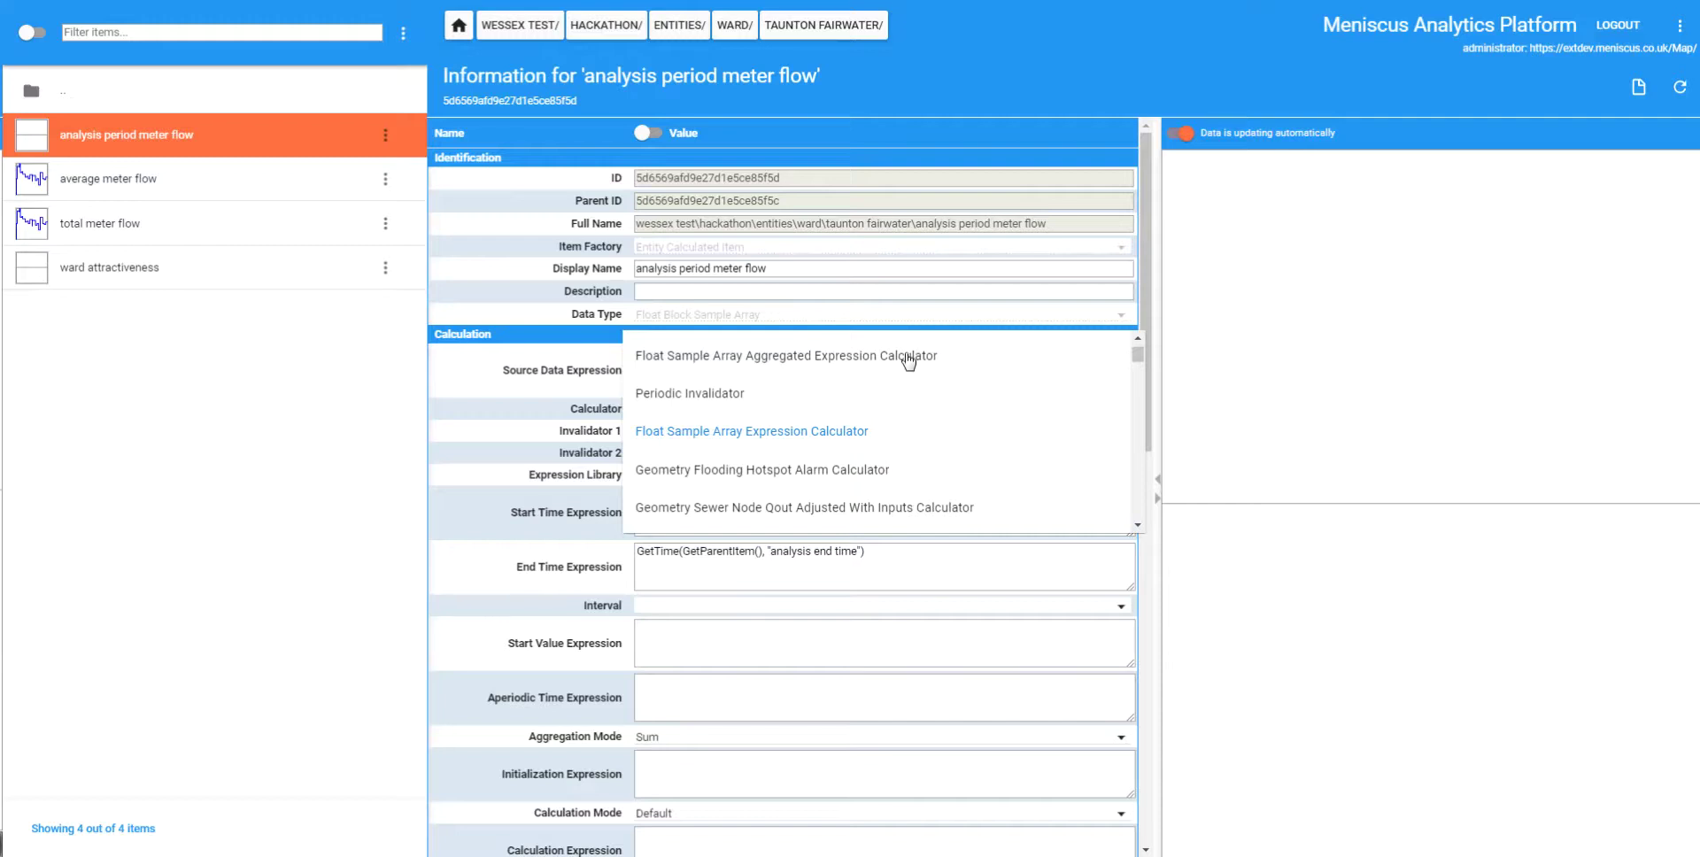
left_click(907, 357)
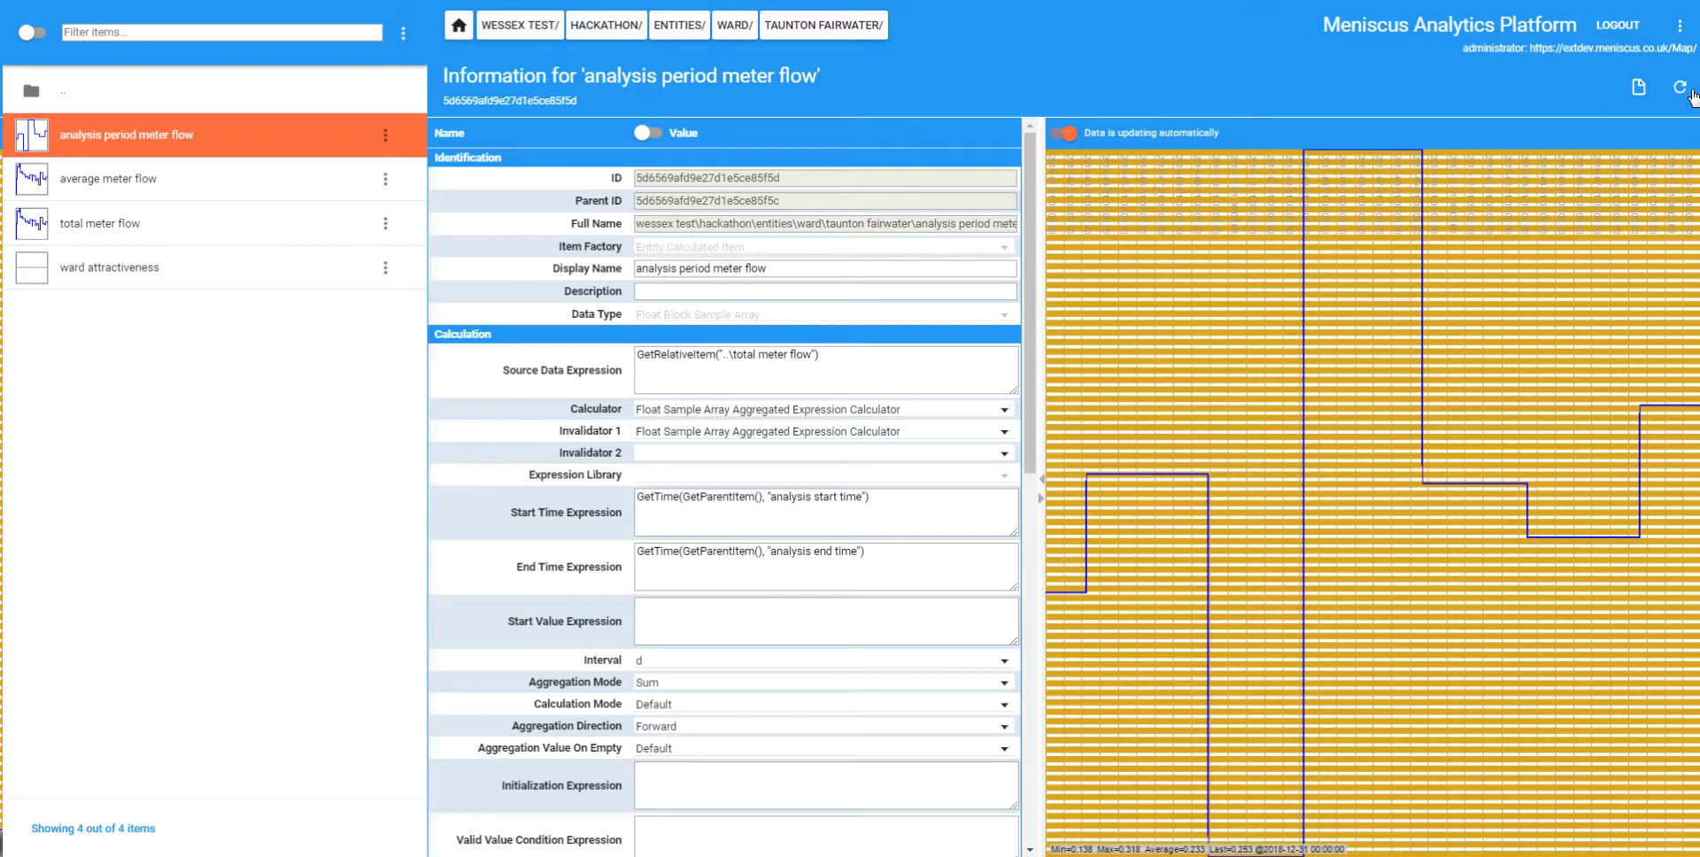
Step: Set the Taunton Fairwater ward's analysis start time to 01/01/2018 00:00 and save it
left_click(732, 26)
left_click(89, 137)
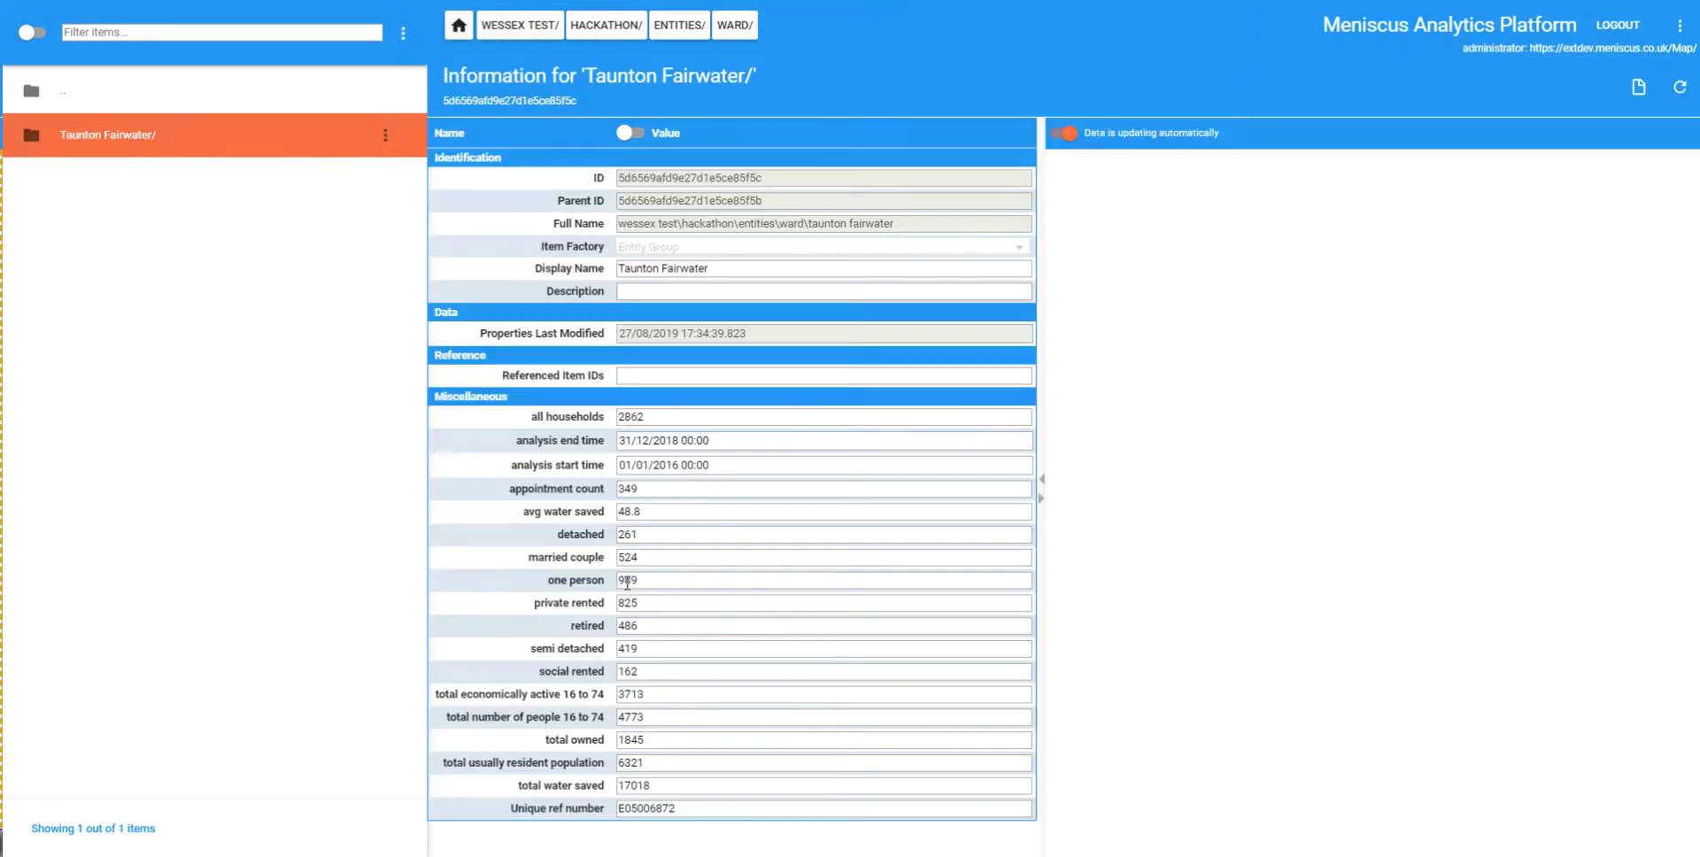
left_click(662, 466)
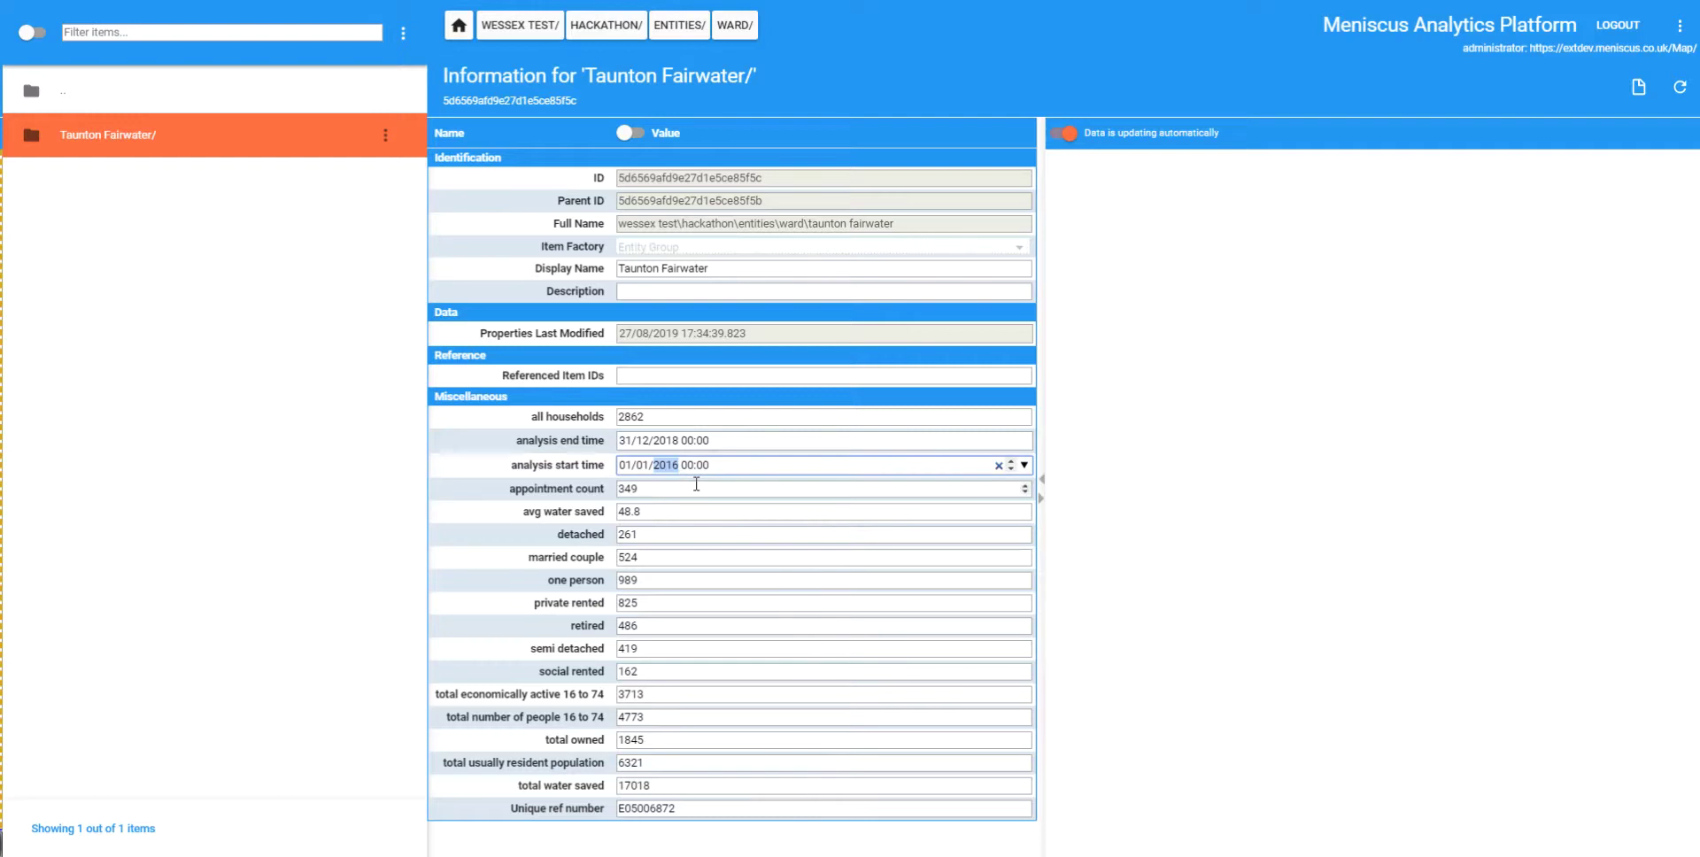
key("Return")
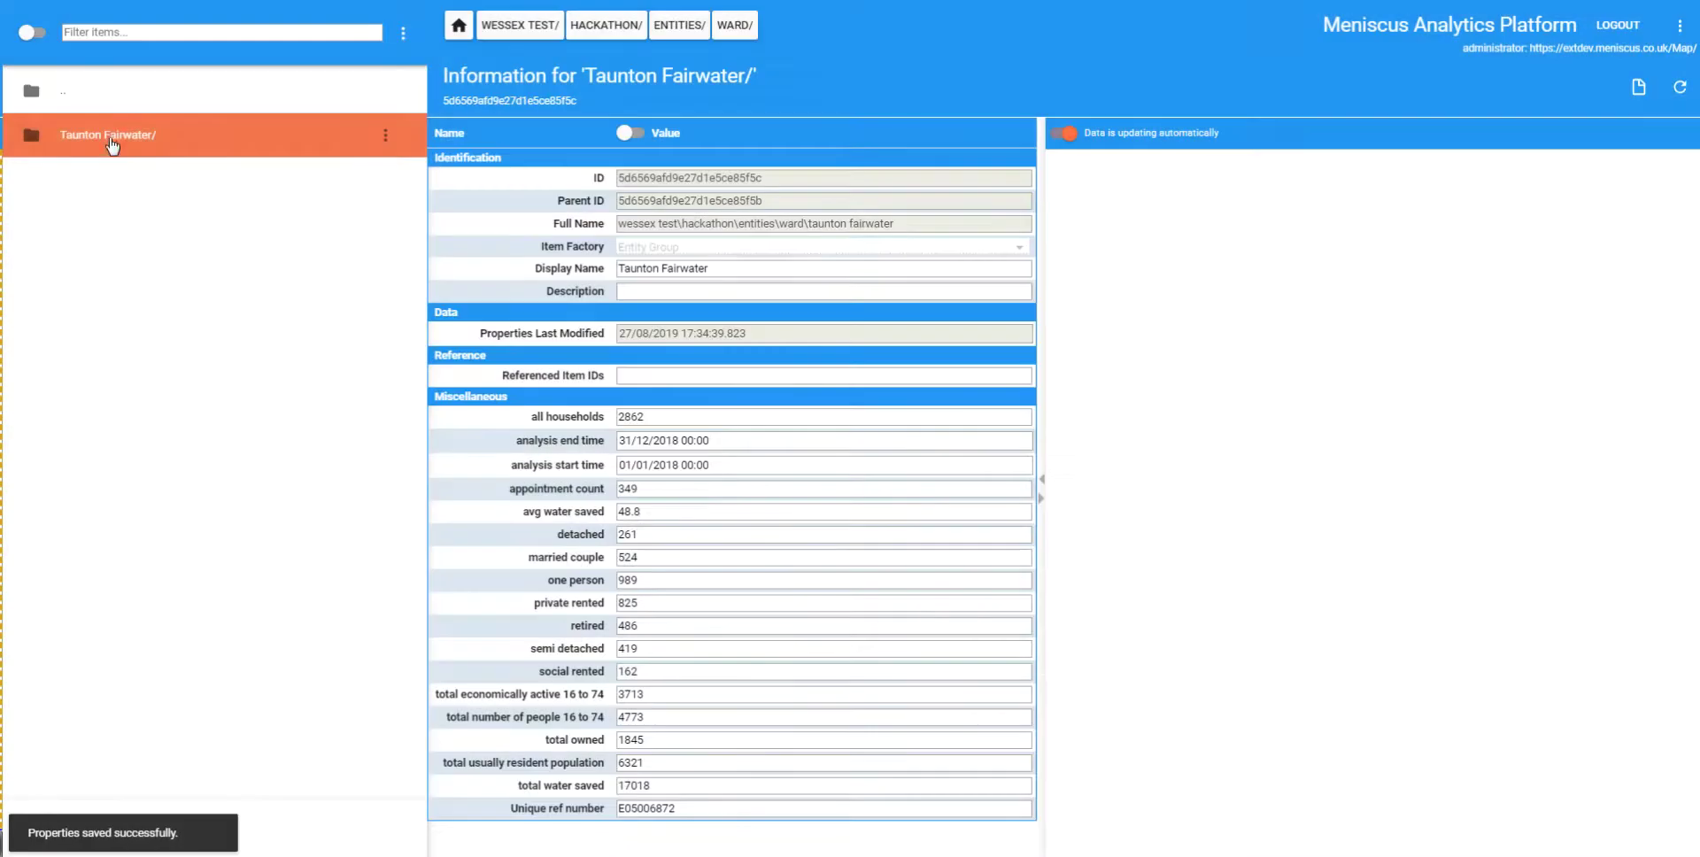
Step: Refresh the 'analysis period meter flow' item inside Taunton Fairwater, and view the 'total meter flow' item for comparison
double_click(108, 137)
left_click(137, 140)
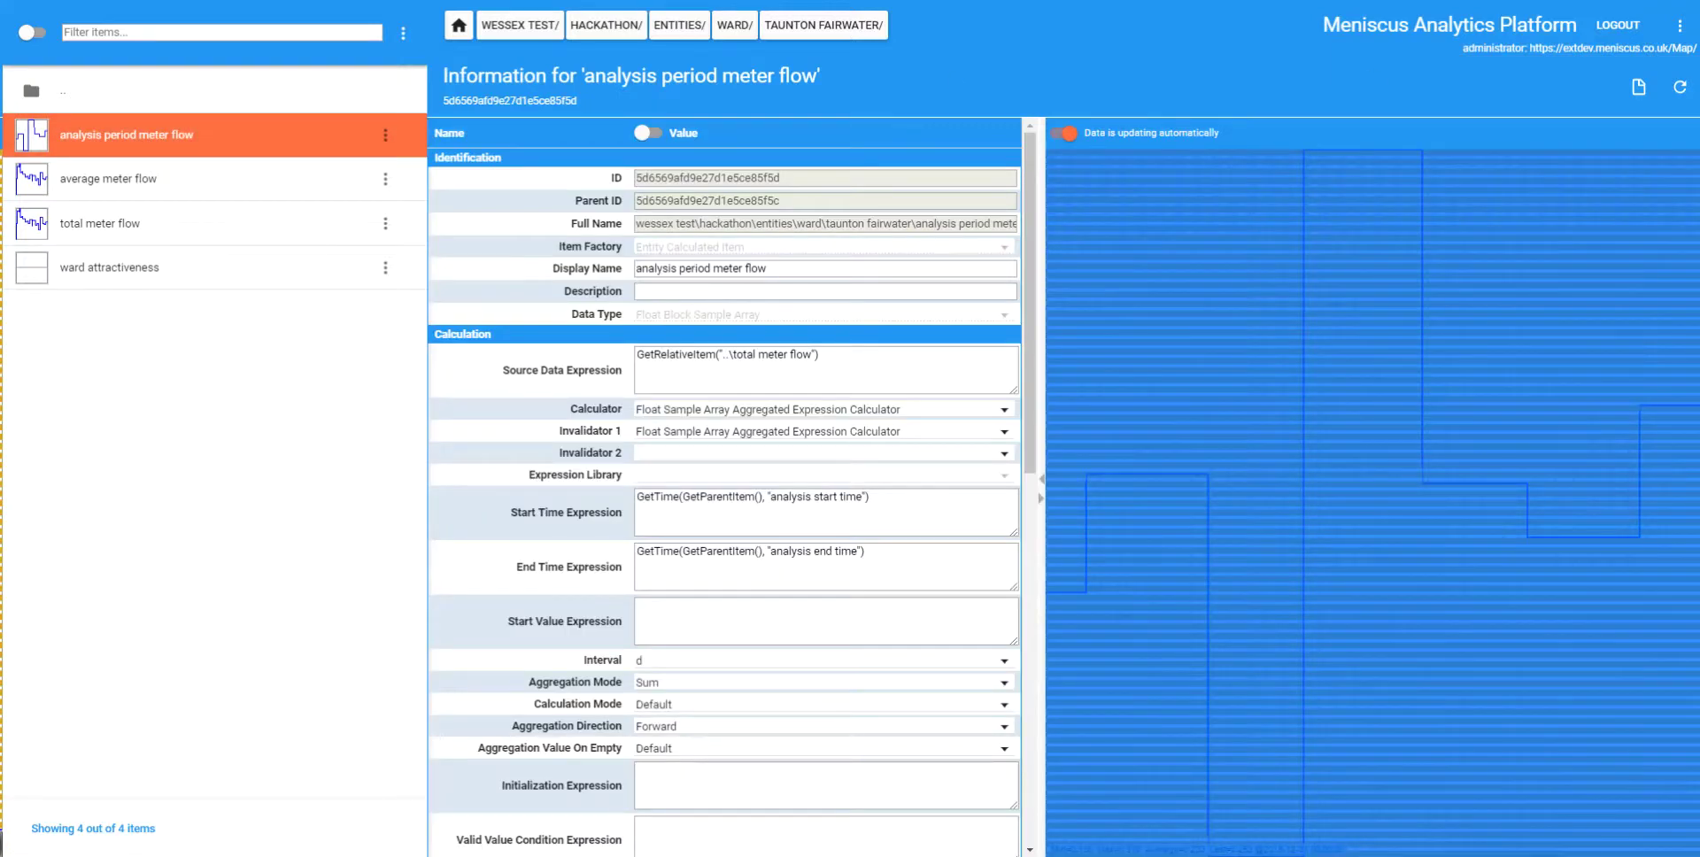
left_click(1680, 88)
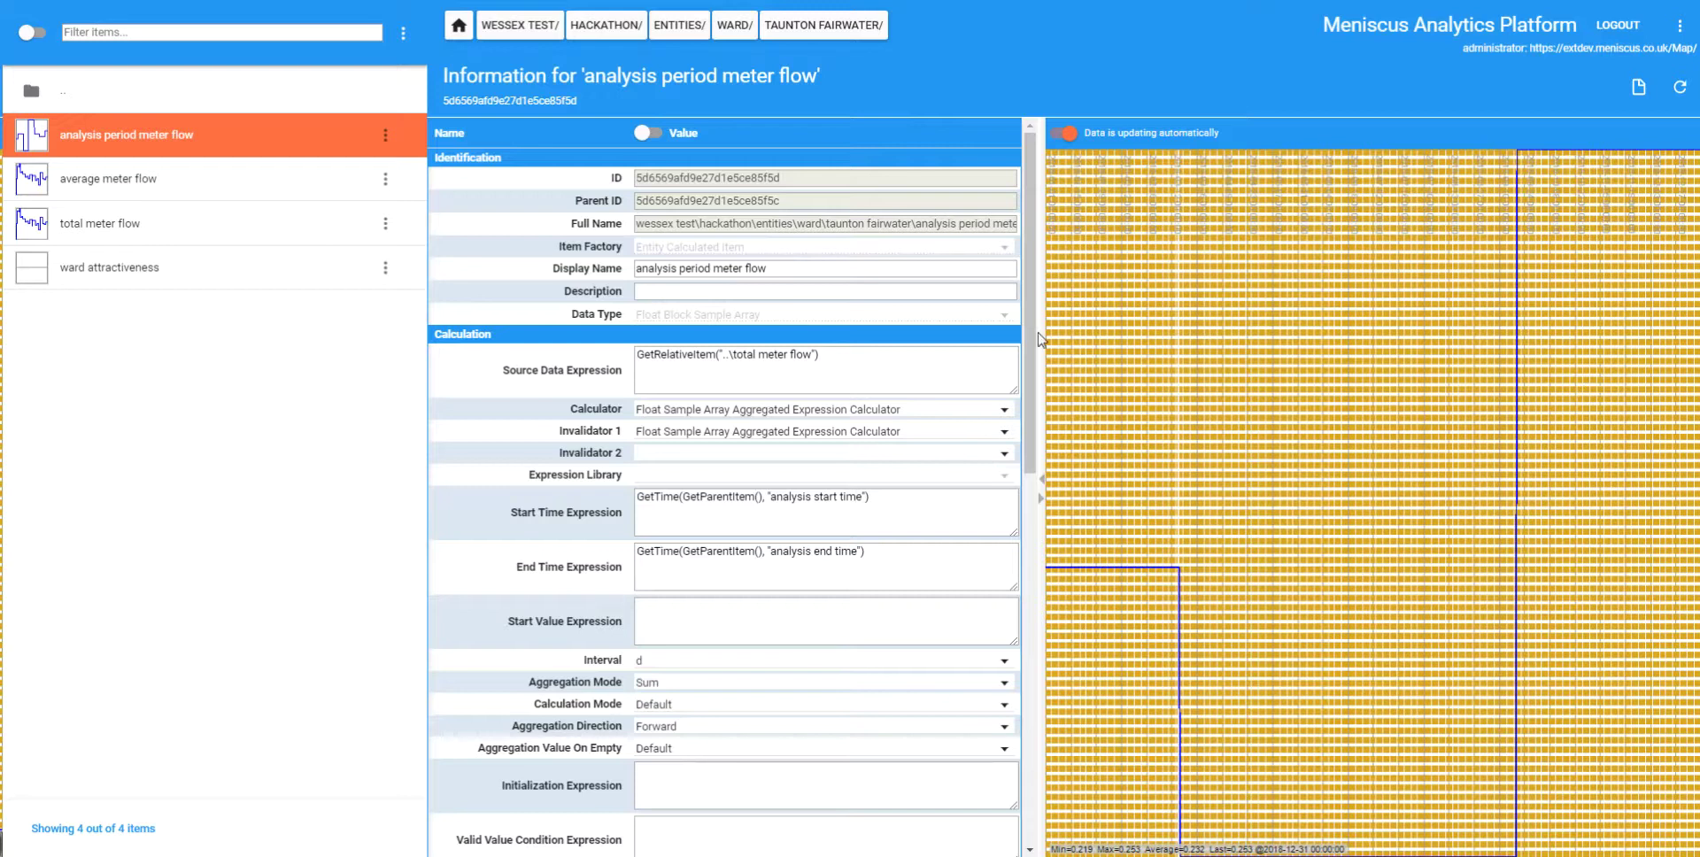
left_click(137, 184)
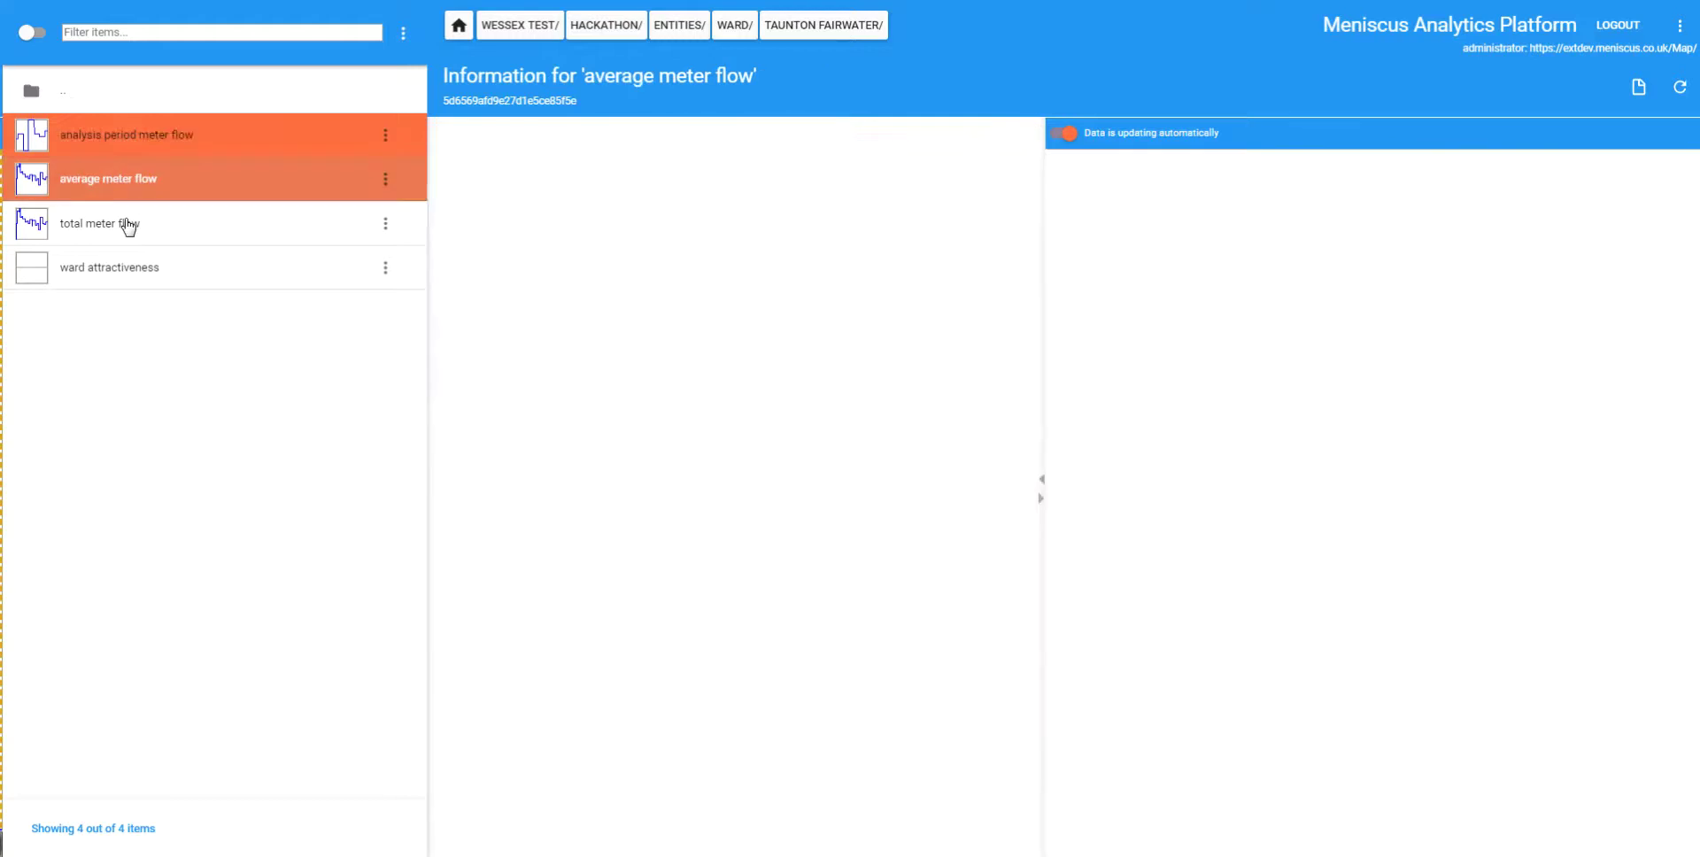
left_click(130, 239)
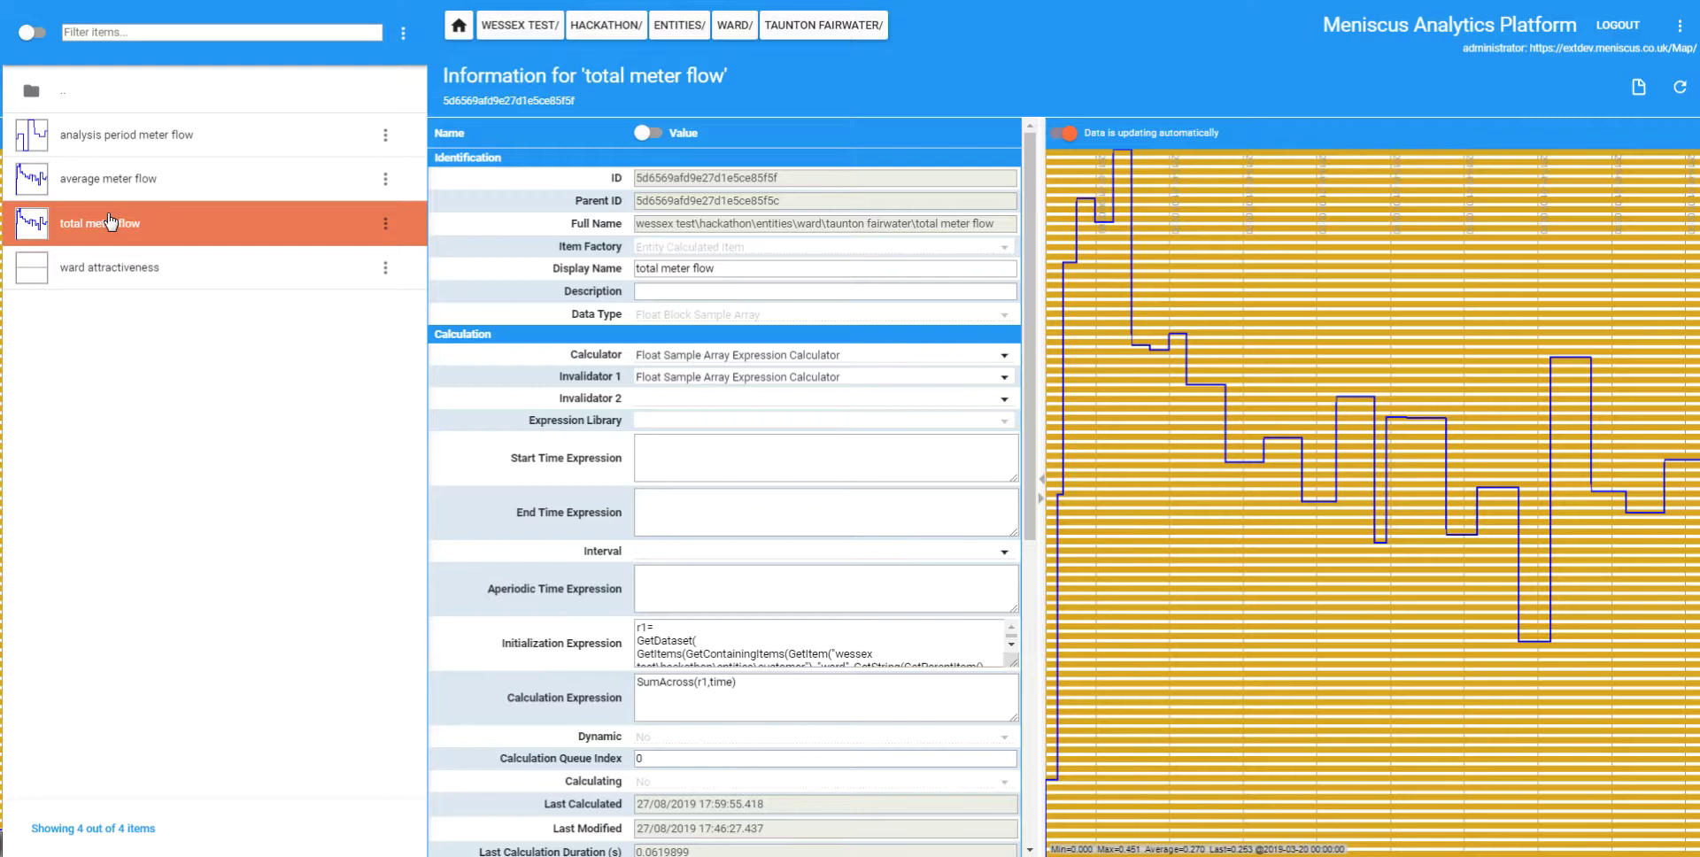
Step: Open the customer folder under Hackathon's Entity Templates and examine the calculation settings of the 'Metered consumption' item
left_click(742, 29)
left_click(684, 34)
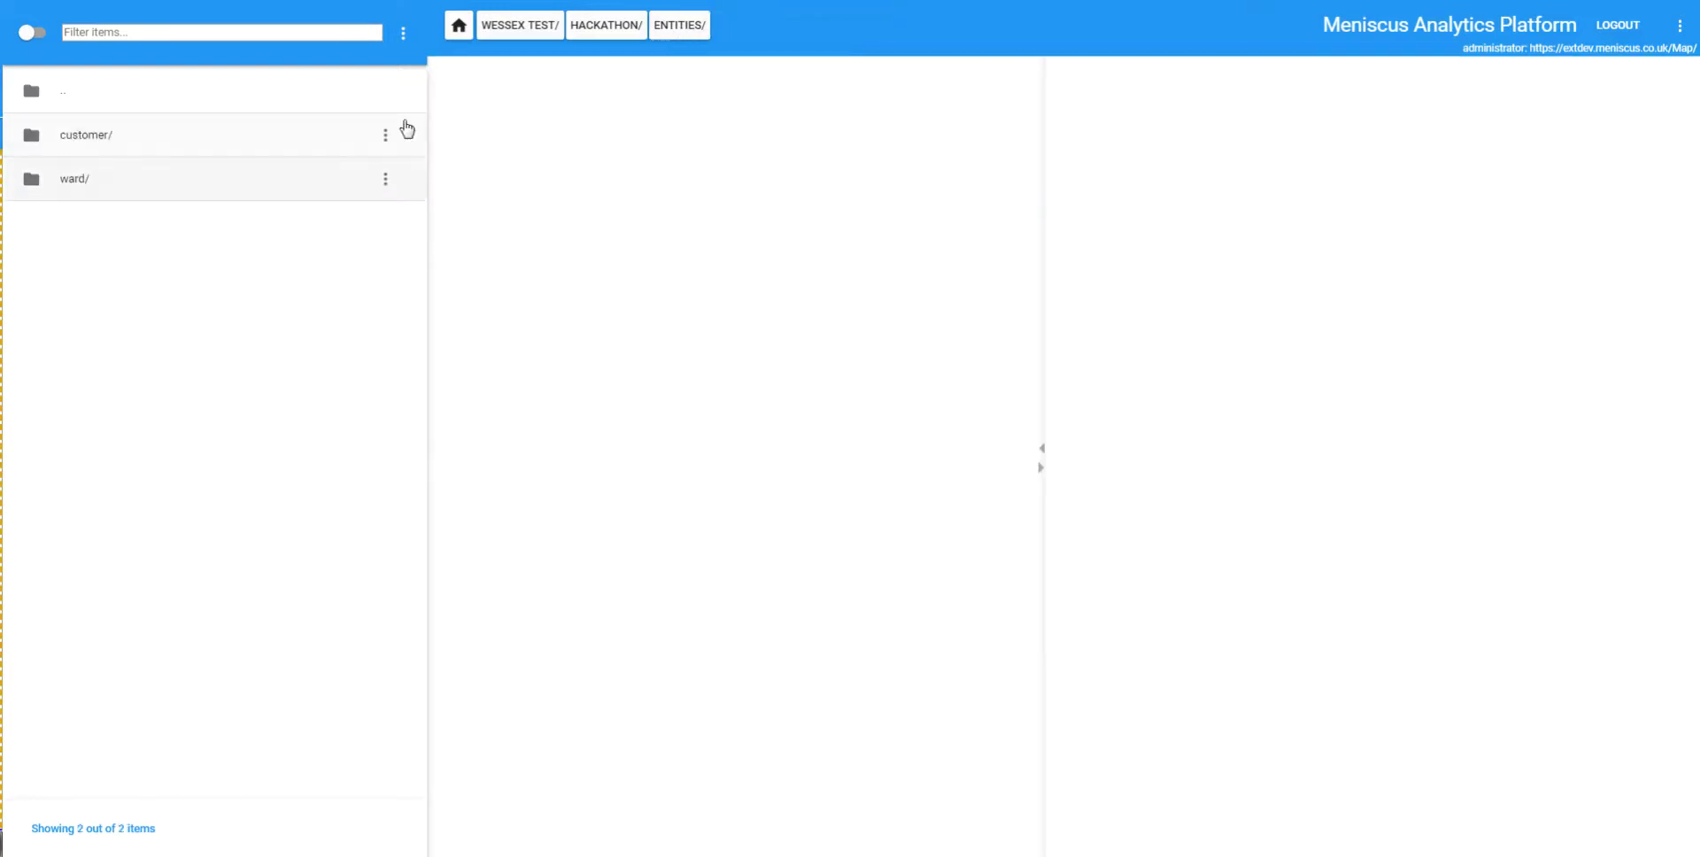
left_click(597, 29)
double_click(71, 182)
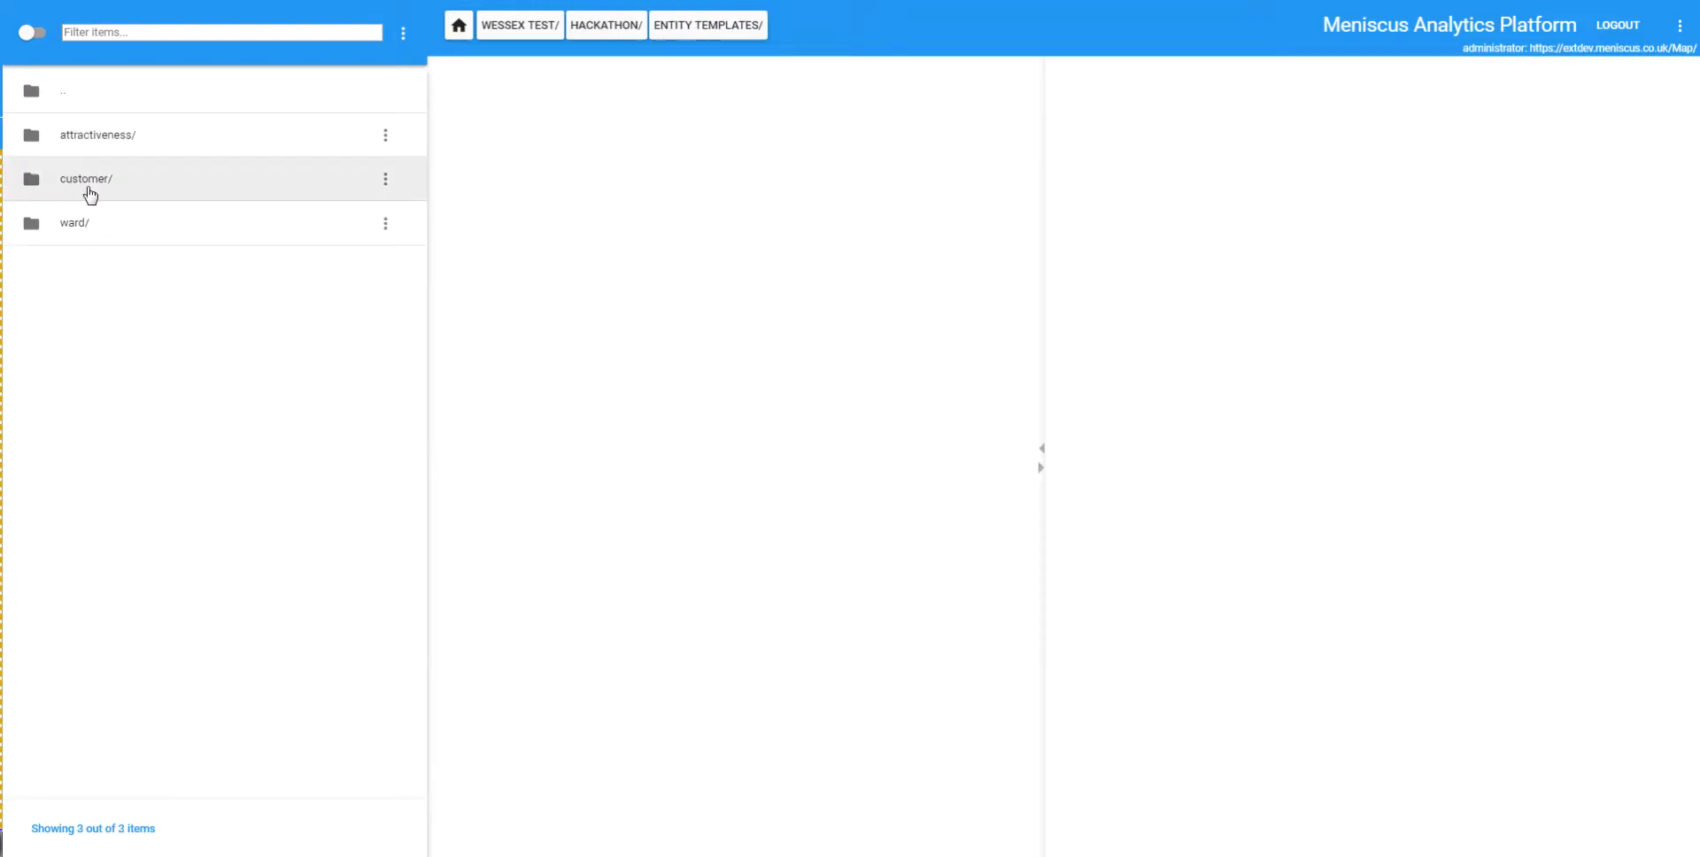
double_click(91, 191)
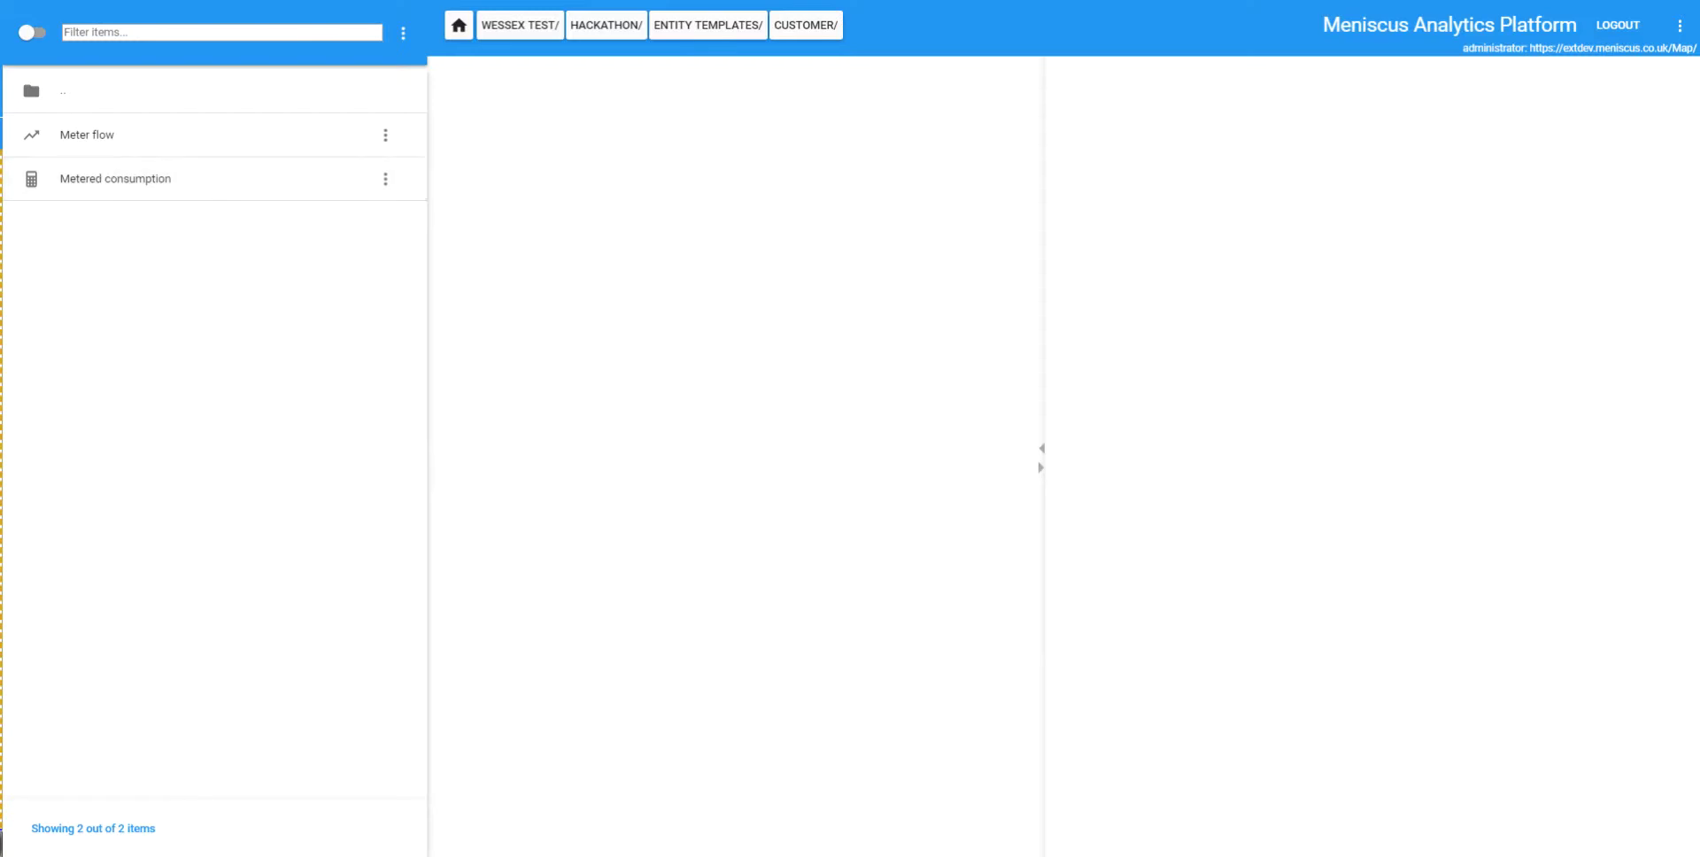
left_click(721, 26)
double_click(108, 189)
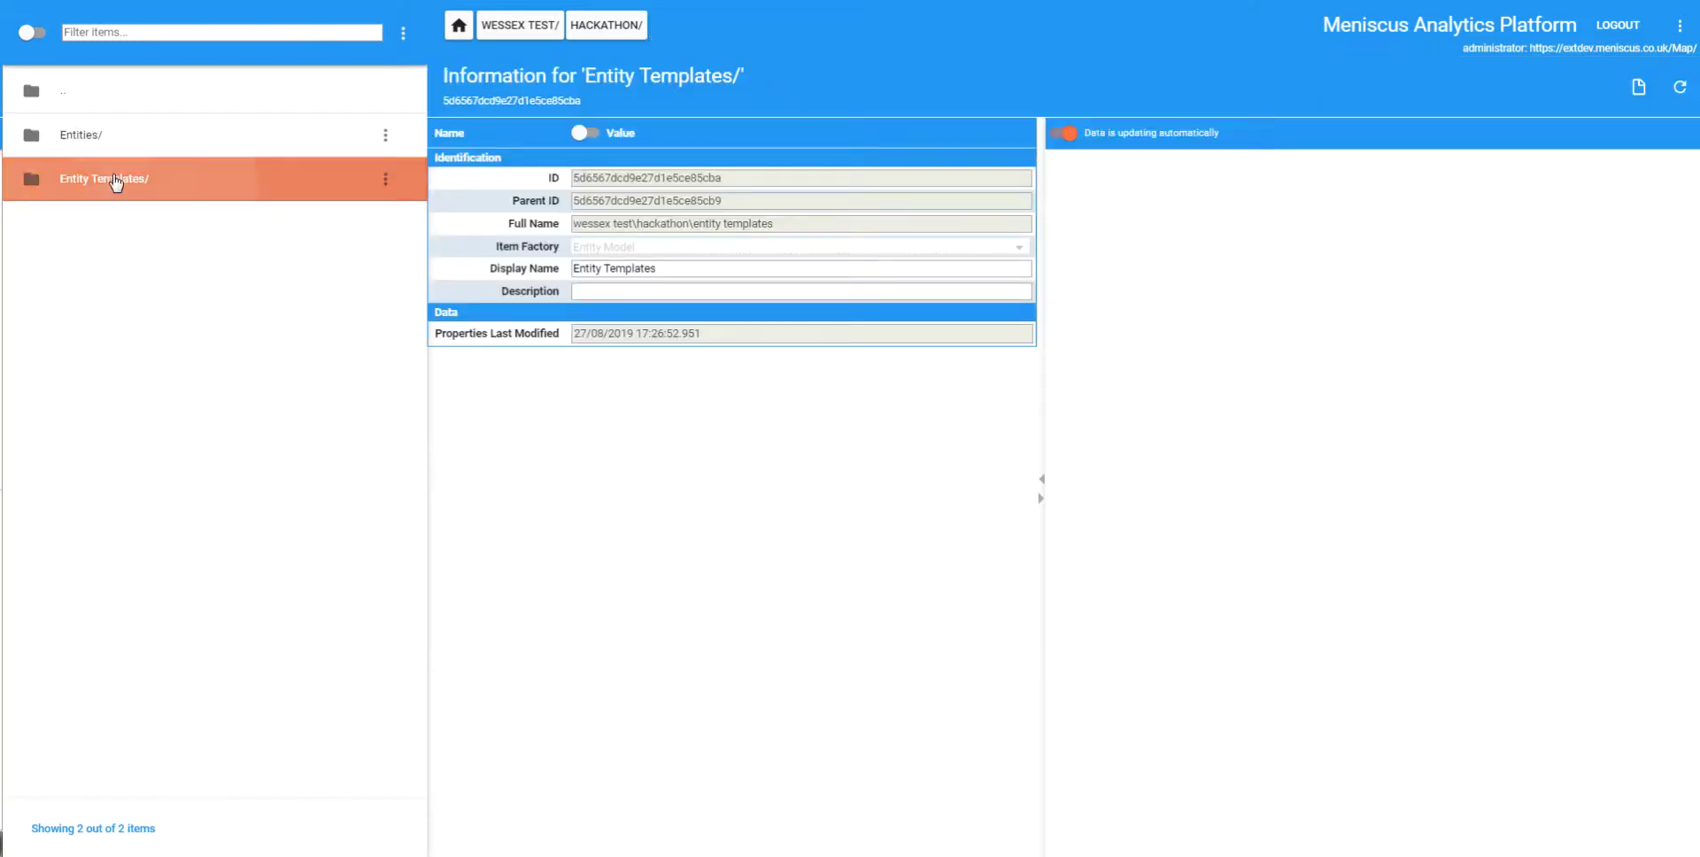
double_click(96, 193)
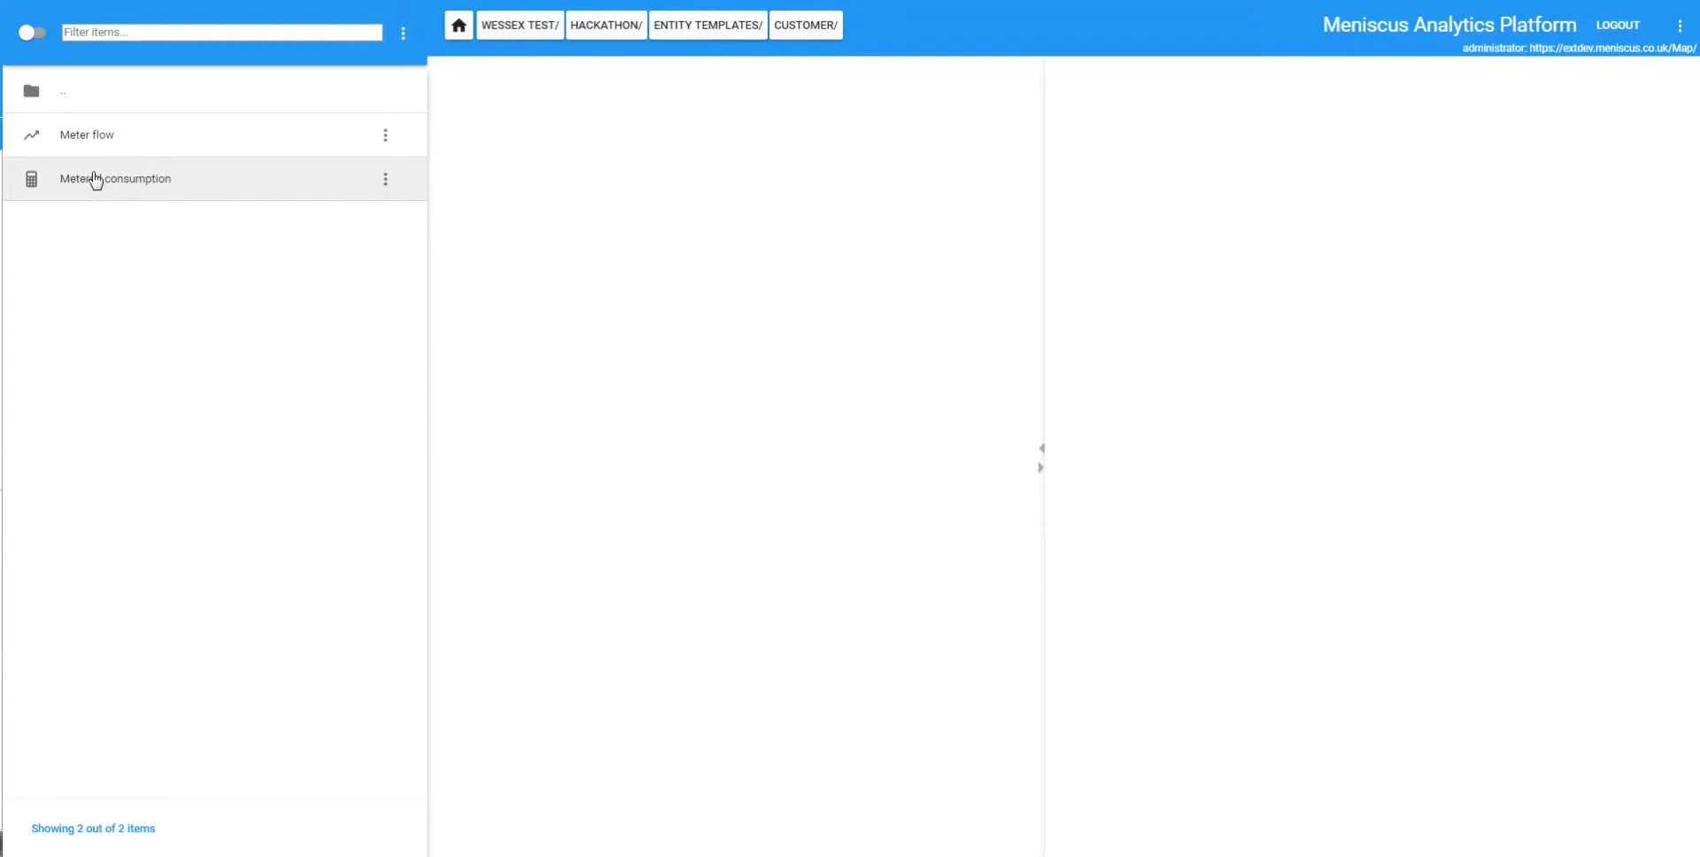
left_click(106, 136)
left_click(112, 177)
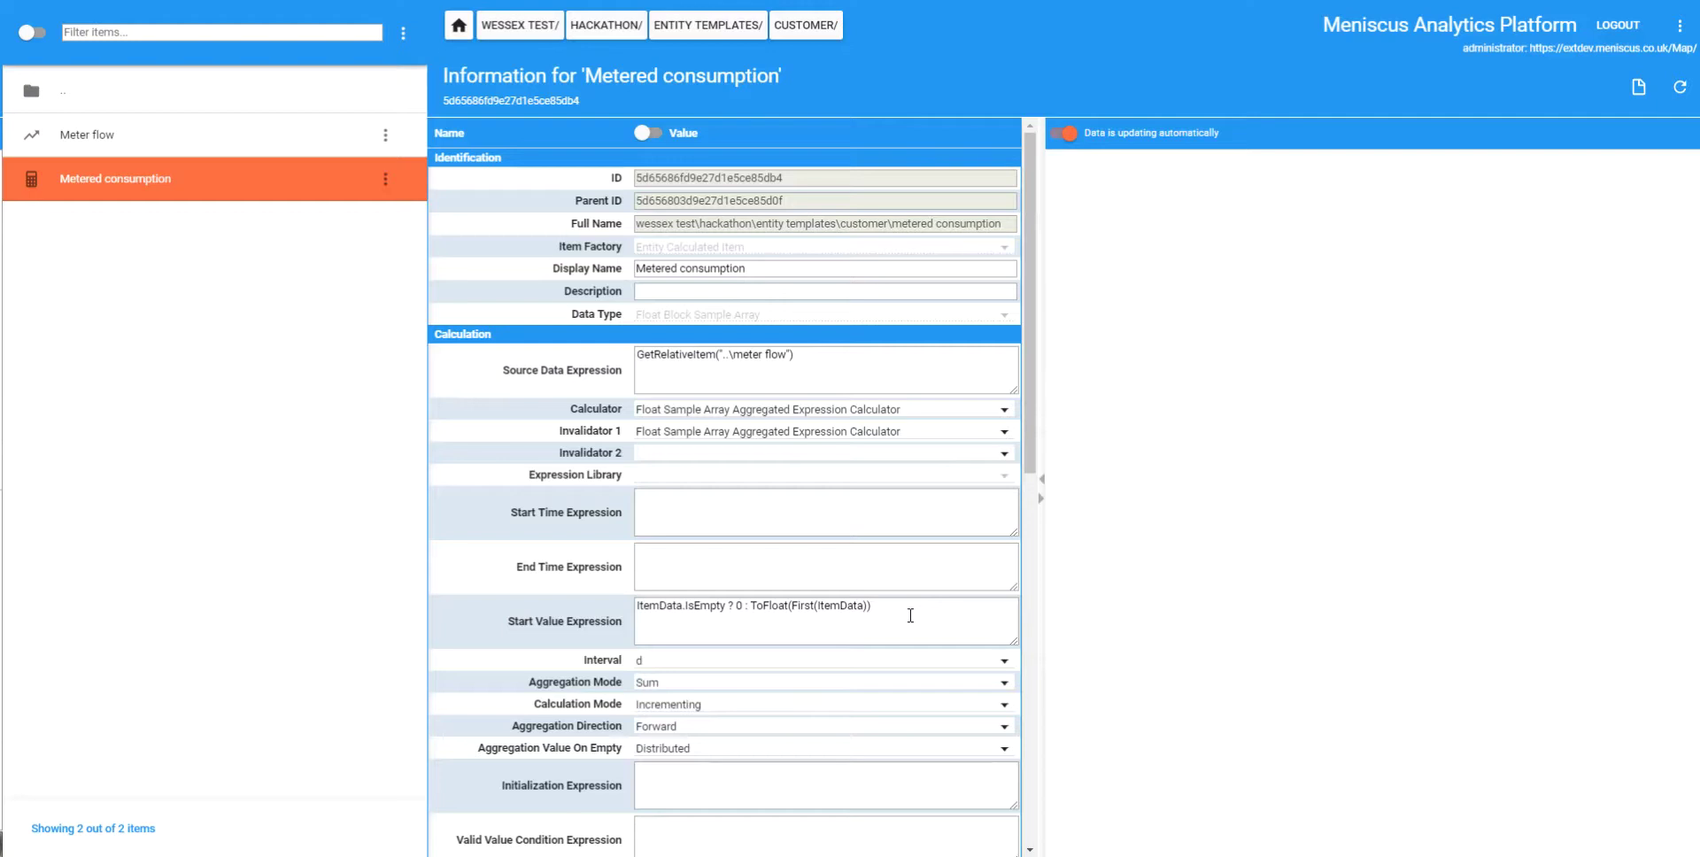
Step: Open the ward entity template and review the calculation settings of its 'Analysis period meter flow' item
left_click(699, 32)
left_click(65, 226)
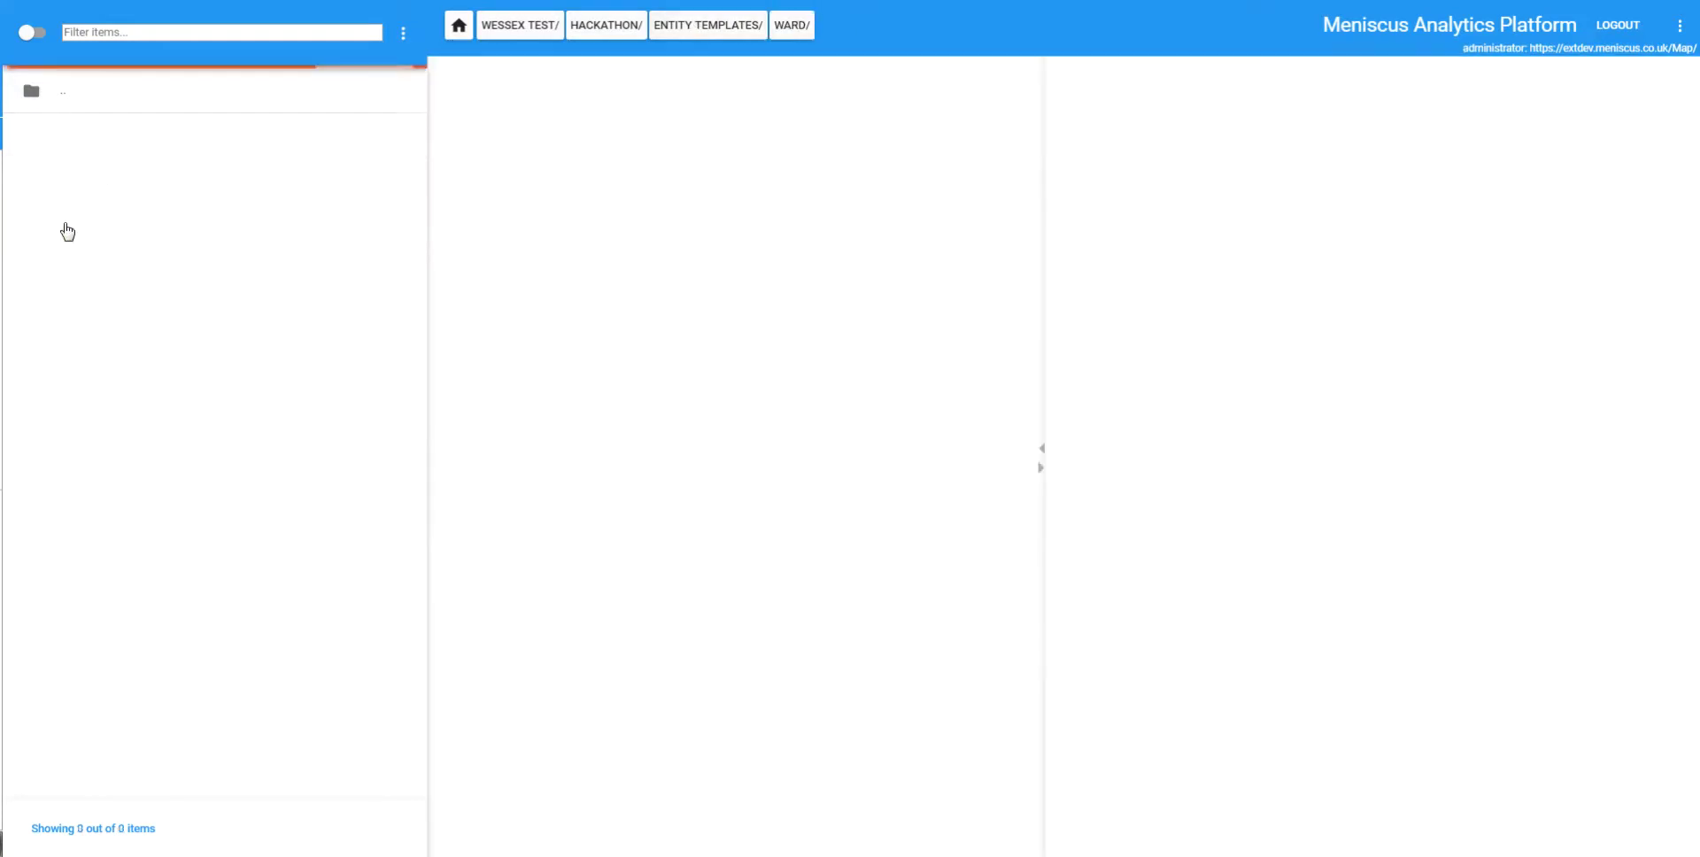
left_click(132, 152)
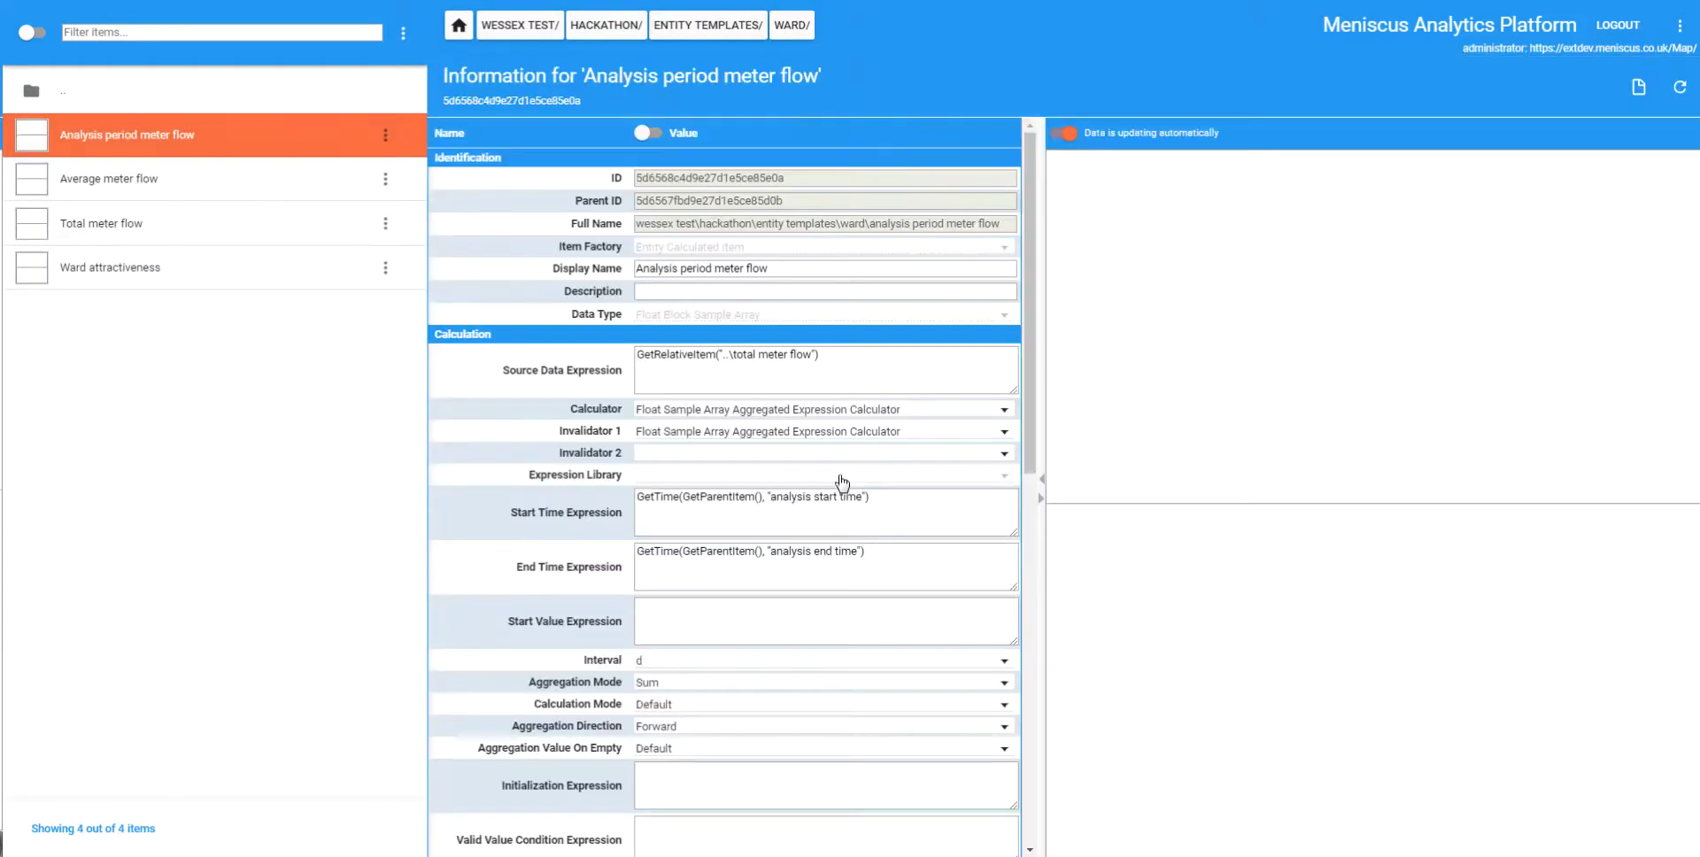
scroll(925, 564, "down", 1)
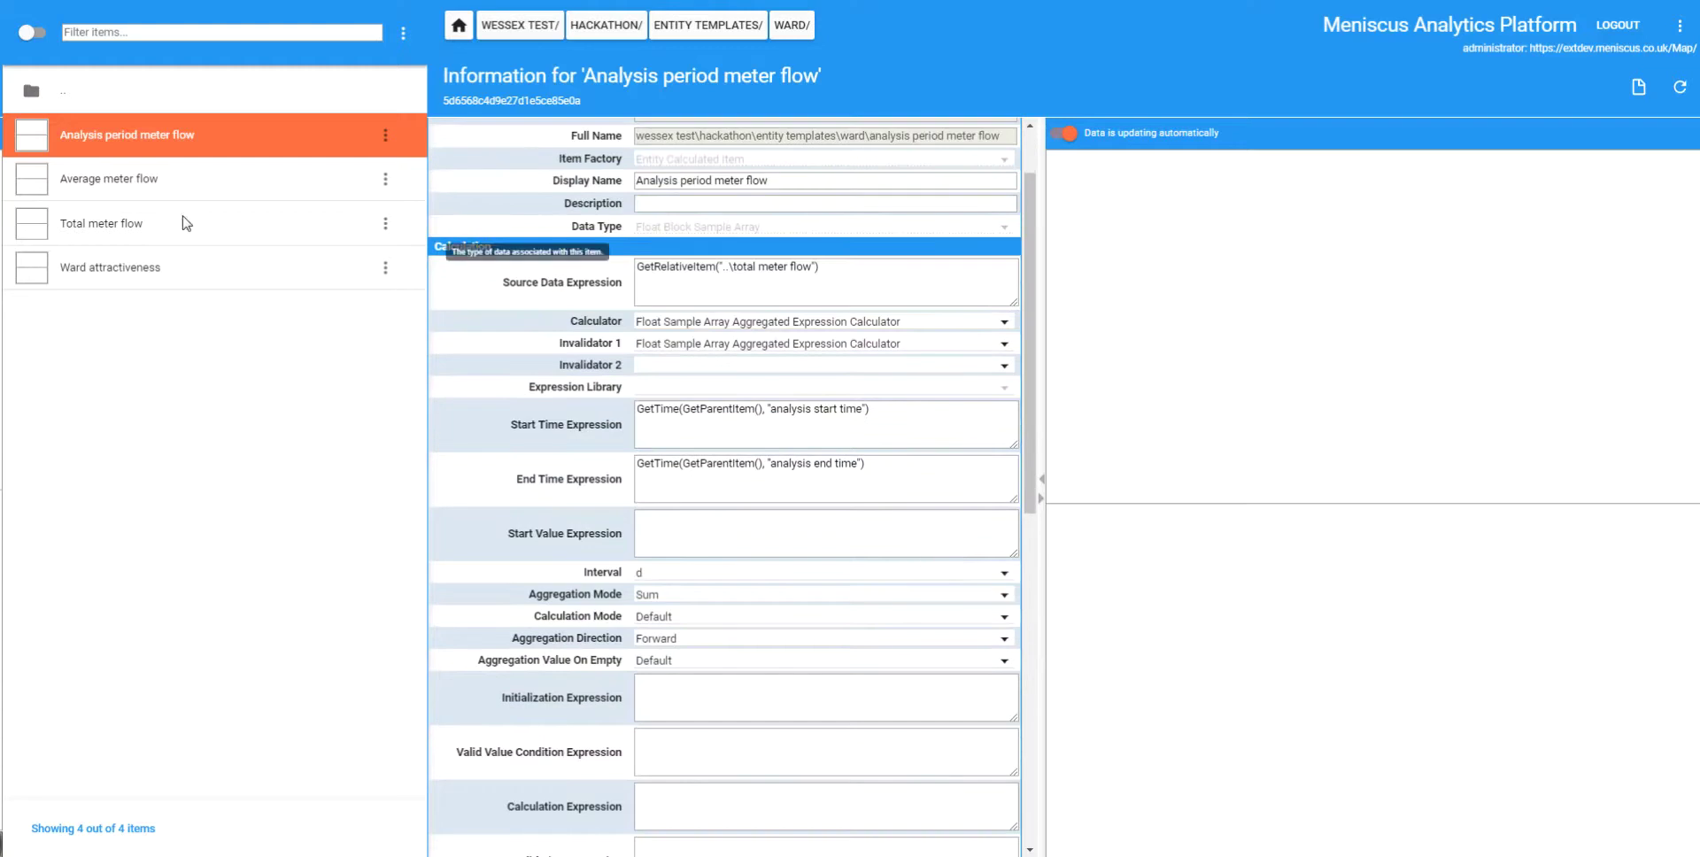
Step: Review the calculation settings of the ward template's 'Average meter flow' and 'Total meter flow' items
left_click(140, 182)
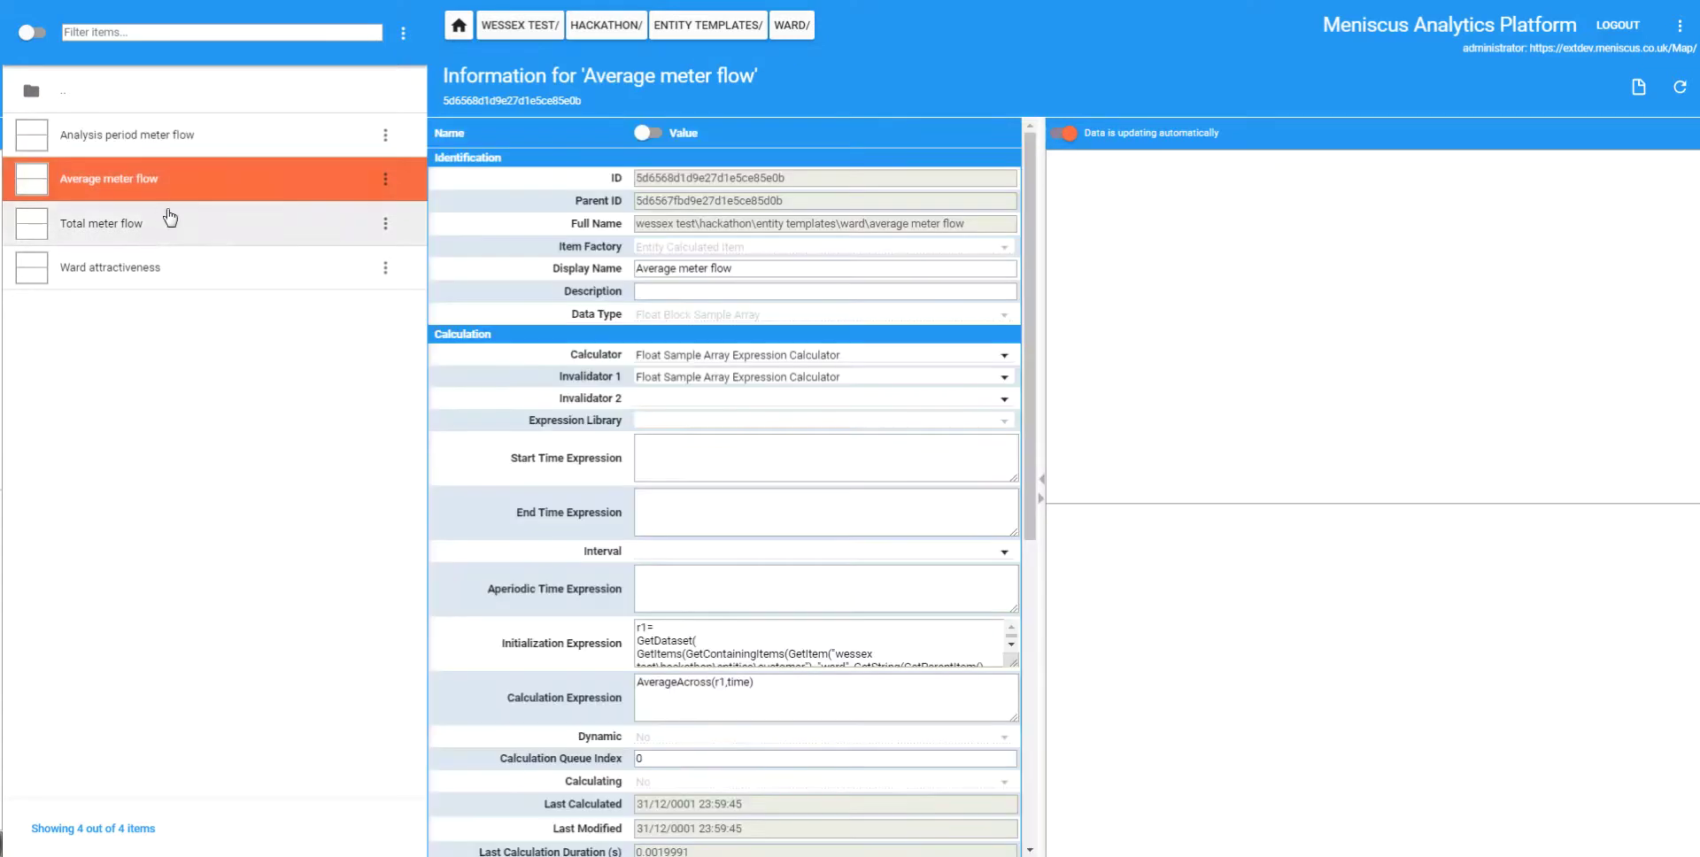
left_click(106, 237)
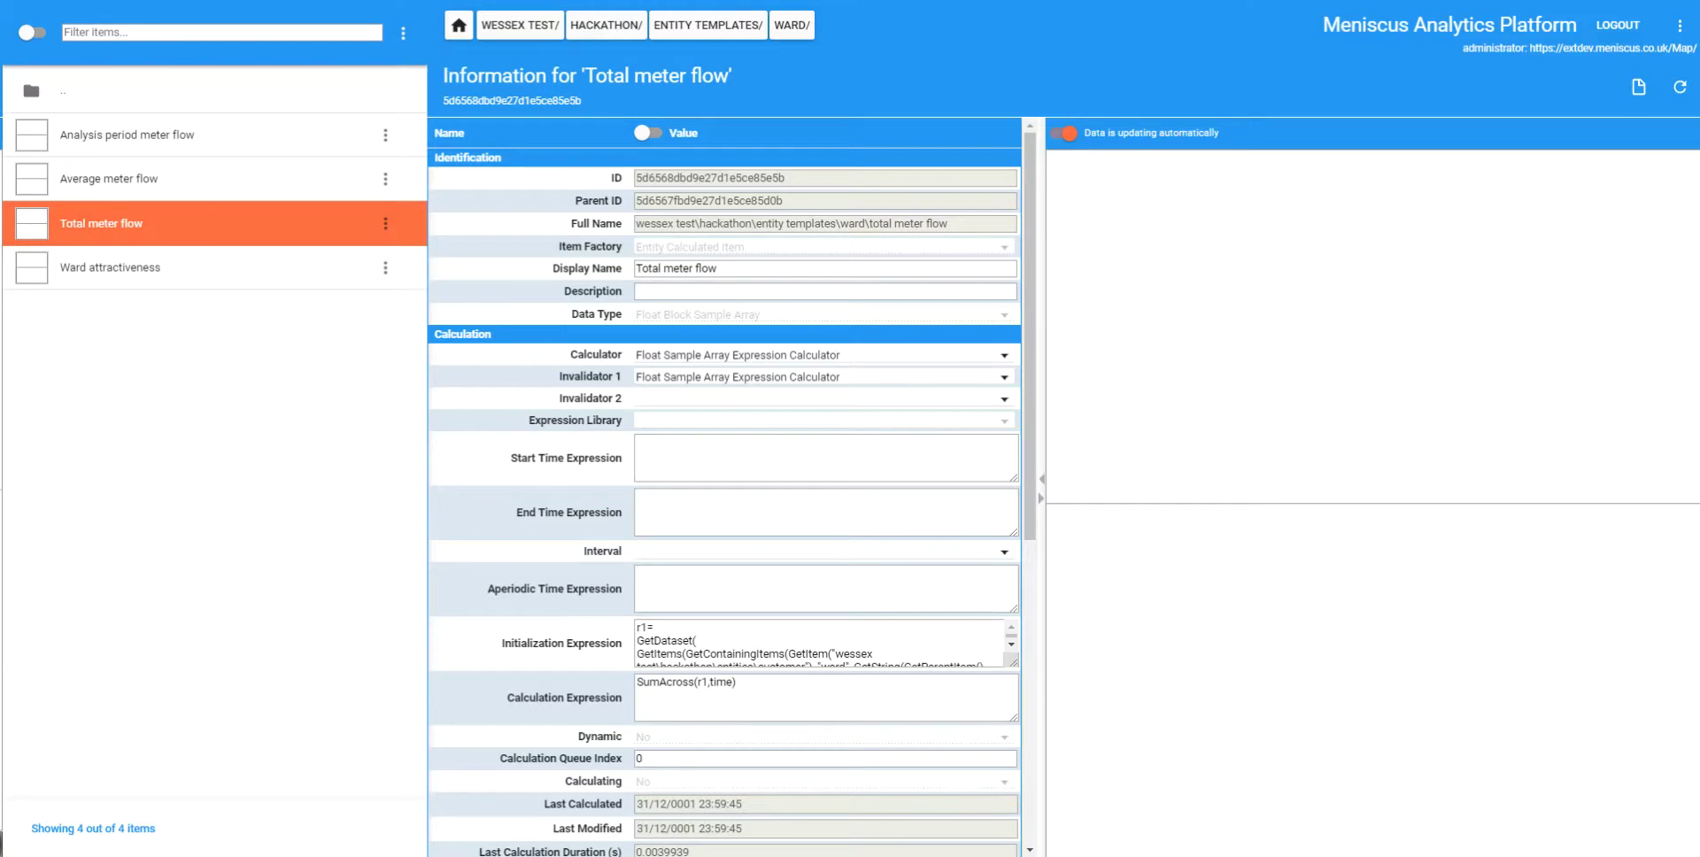
Step: Switch to CustomerEntity Subset.csv in Excel, examine the extent of its rows and its column headers, and close the file
key("alt+Tab")
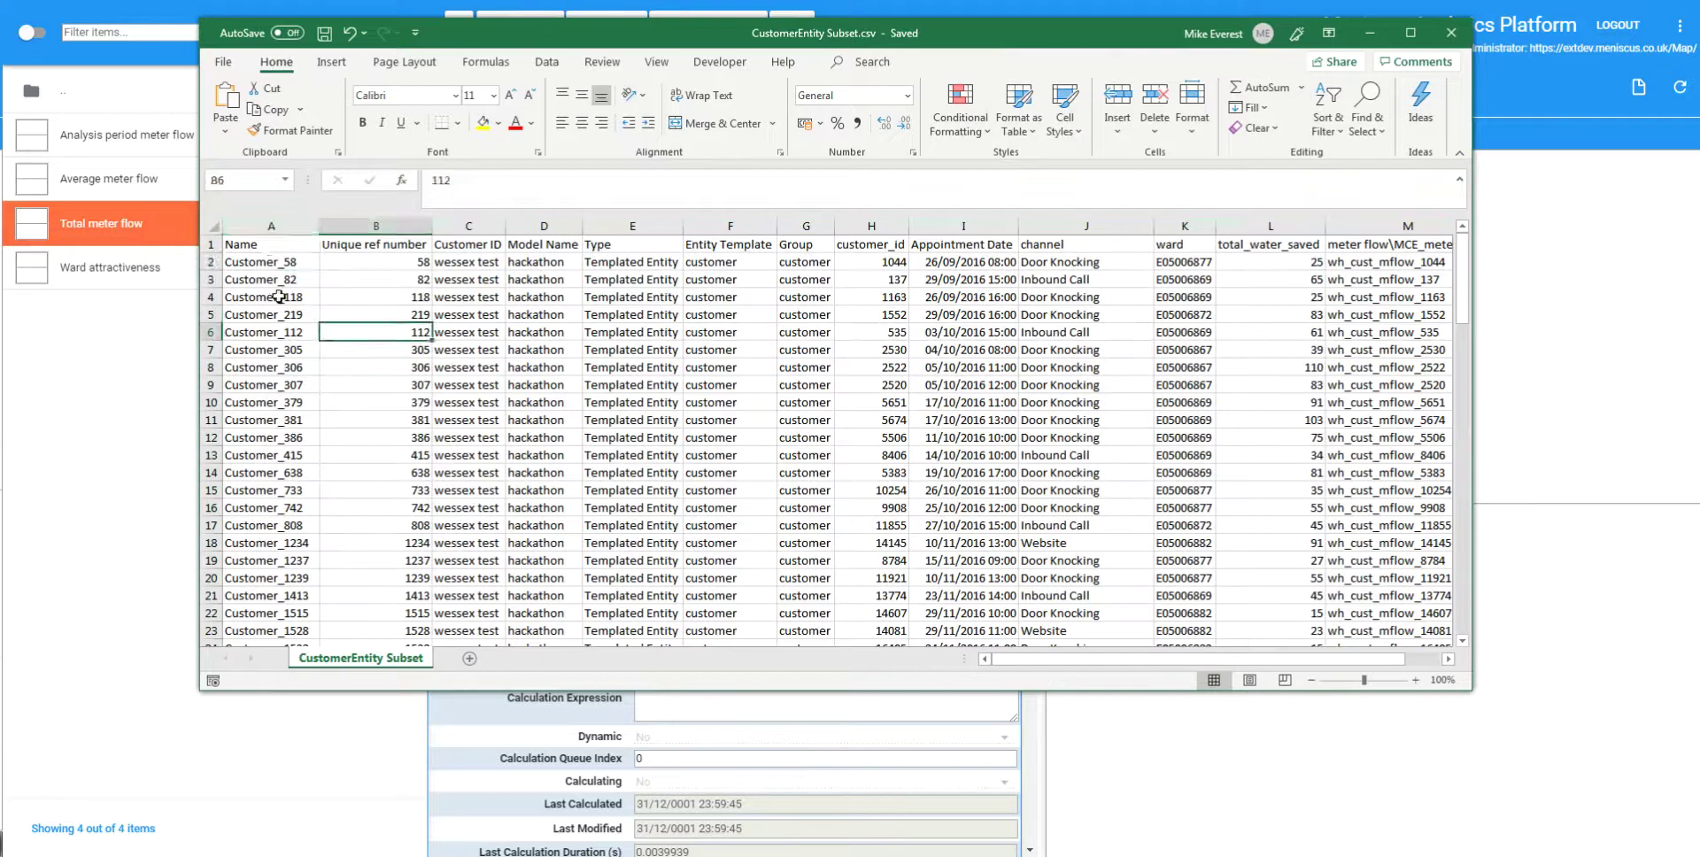
left_click(269, 264)
key("ctrl+Down")
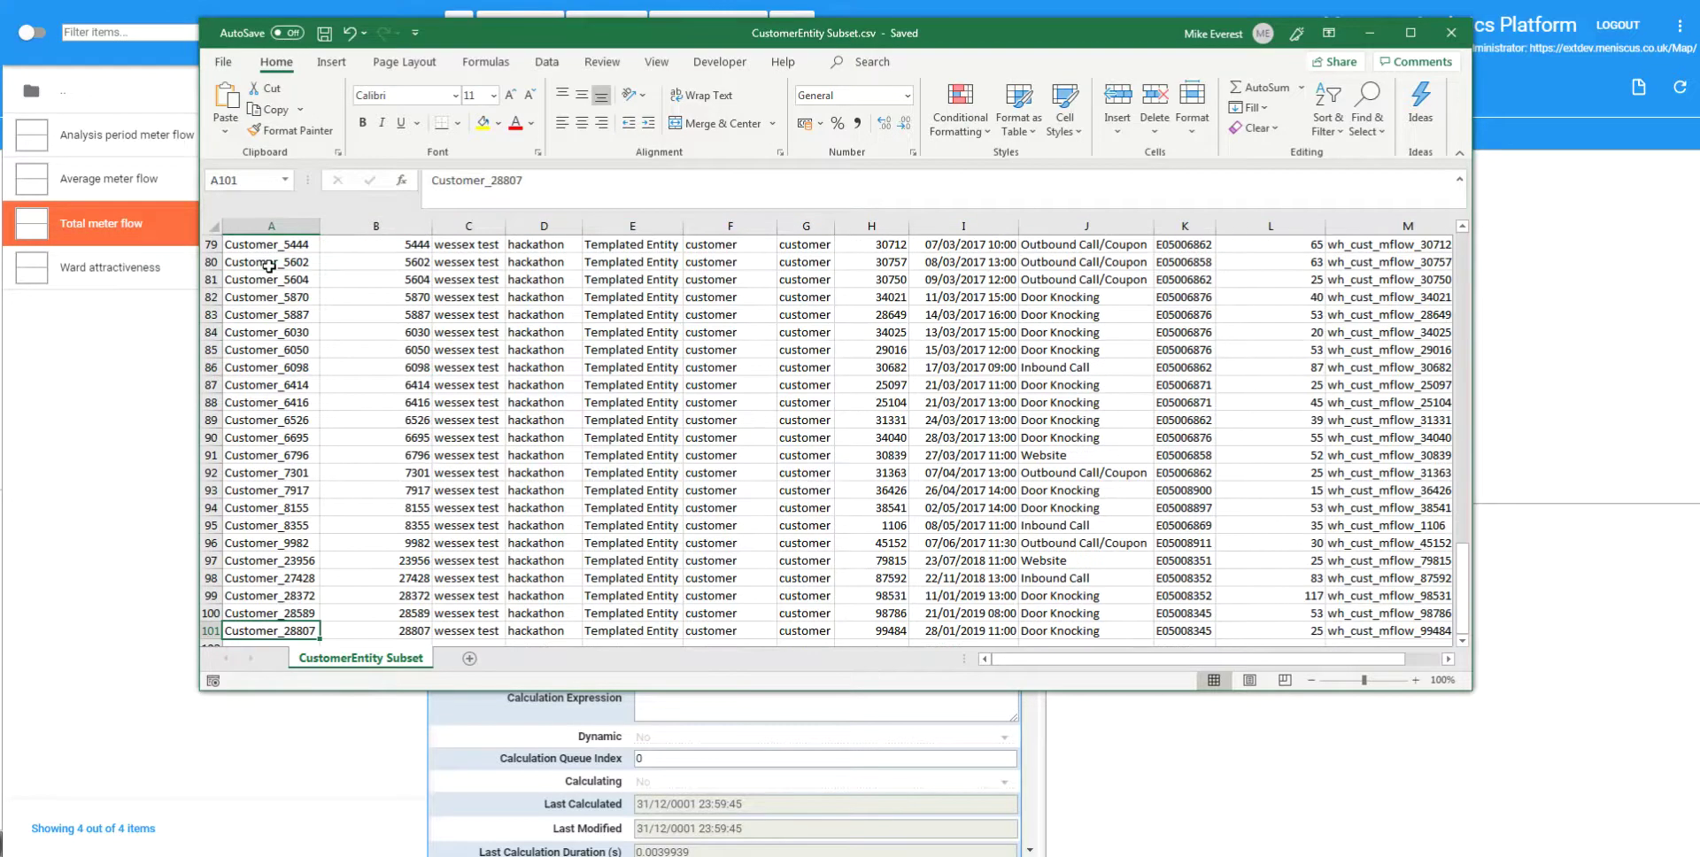
key("ctrl+Up")
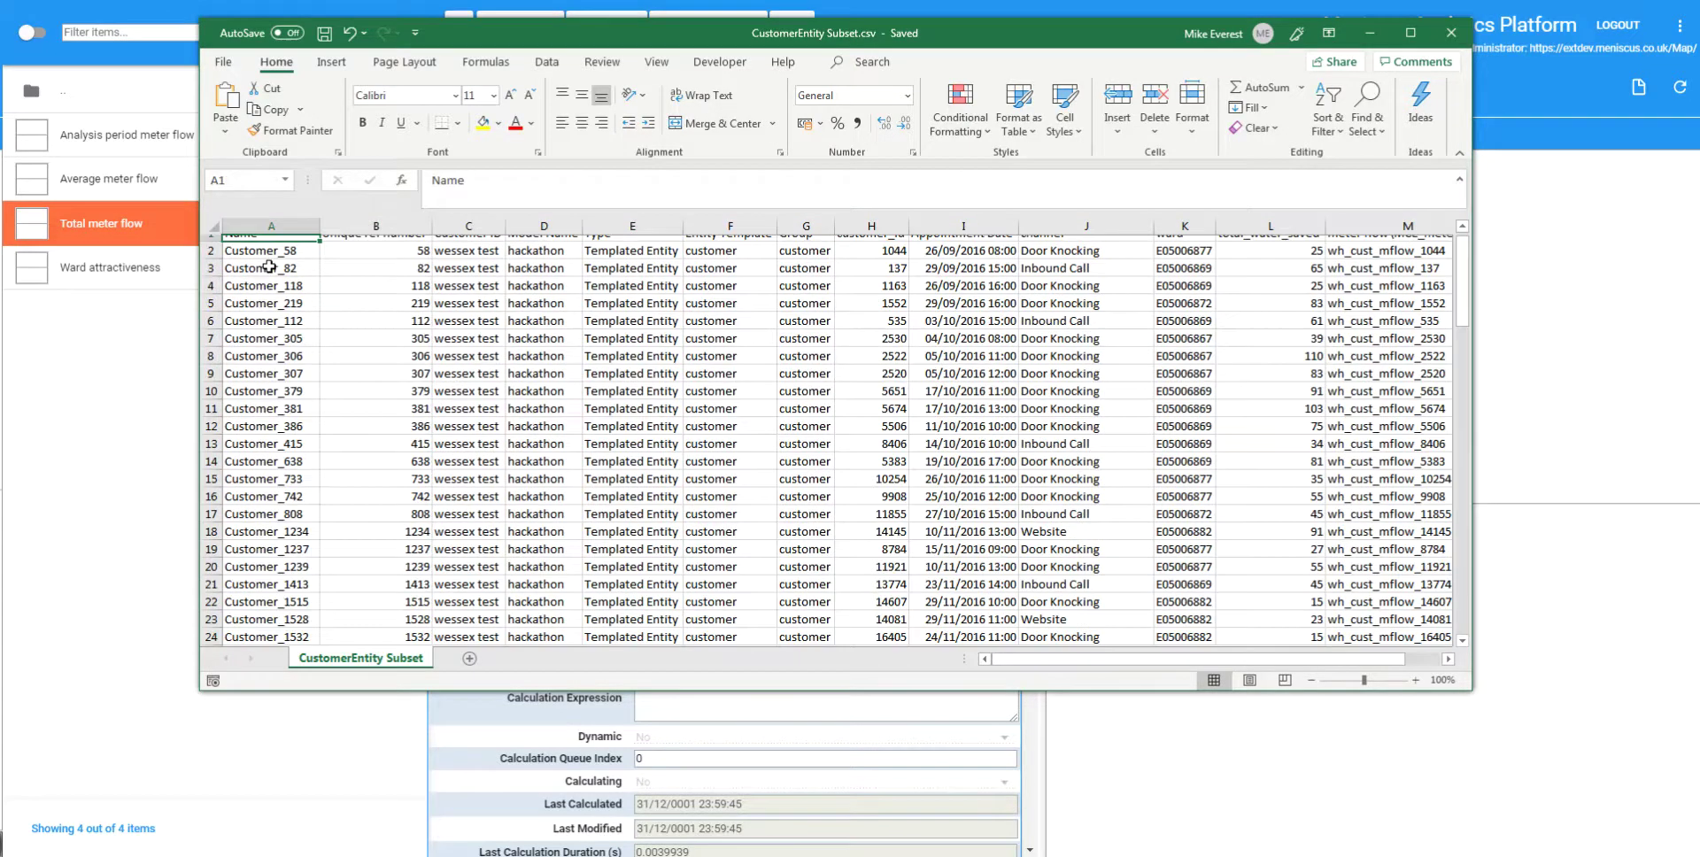
key("Right")
key("Right")
key("Right")
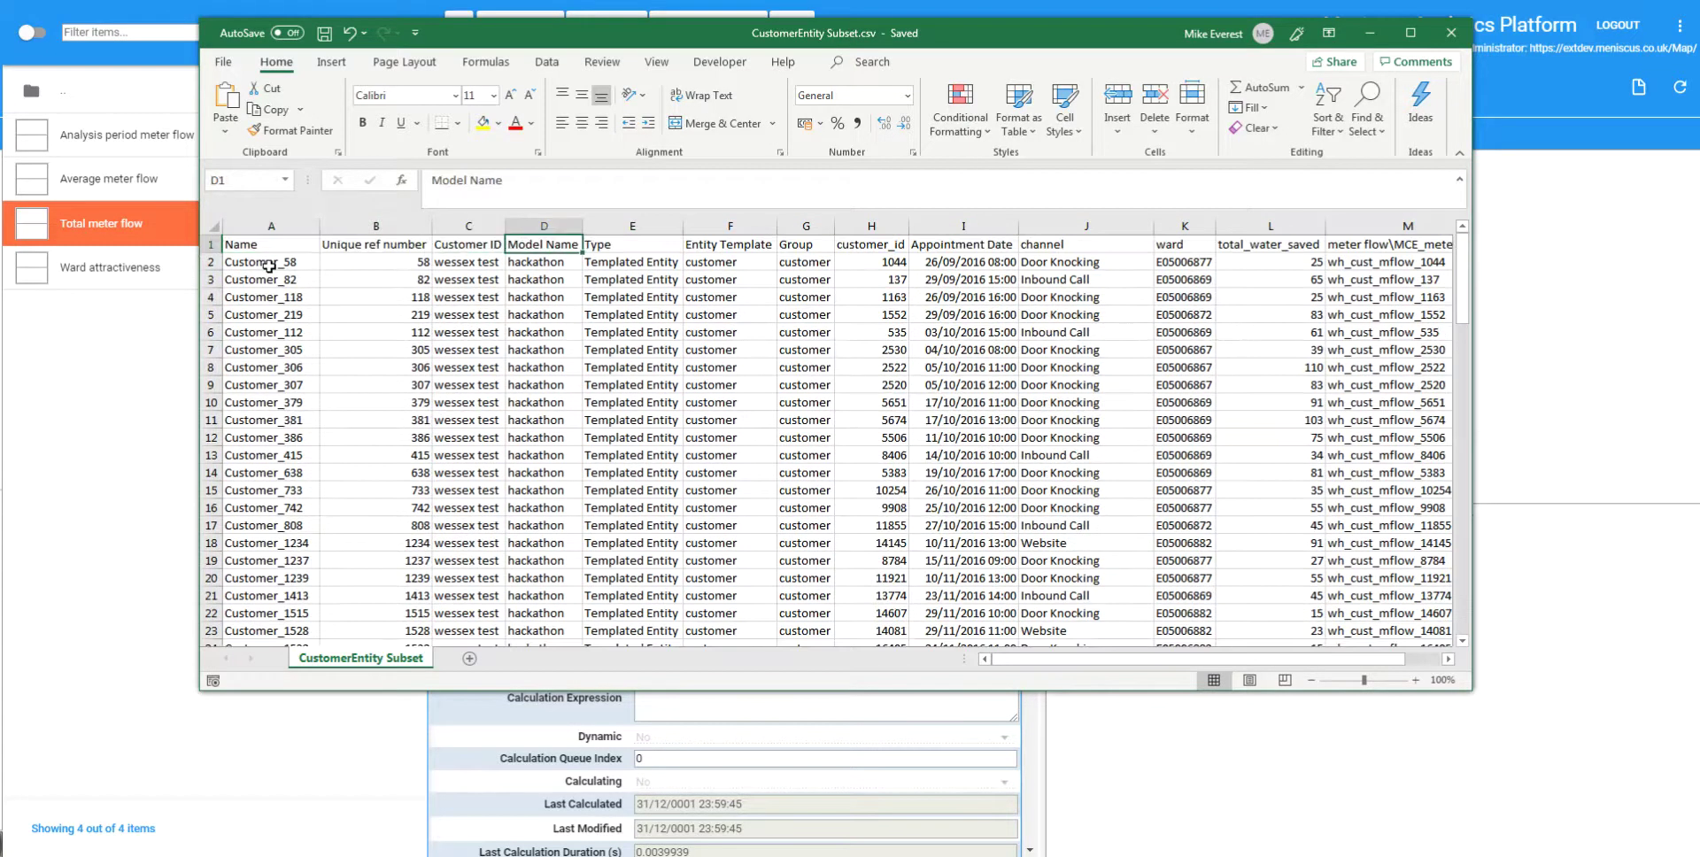
key("Right")
key("Right")
key("Right")
key("Right")
key("Right")
key("Right")
key("Right")
key("Right")
key("Right")
key("Right")
key("Right")
key("Right")
key("Right")
key("Right")
key("Right")
key("Left")
key("Left")
key("Left")
key("Left")
key("Left")
key("Left")
key("Left")
key("Left")
key("Left")
key("Left")
key("Left")
key("Left")
key("Left")
key("Left")
key("Left")
key("Left")
key("Left")
key("Left")
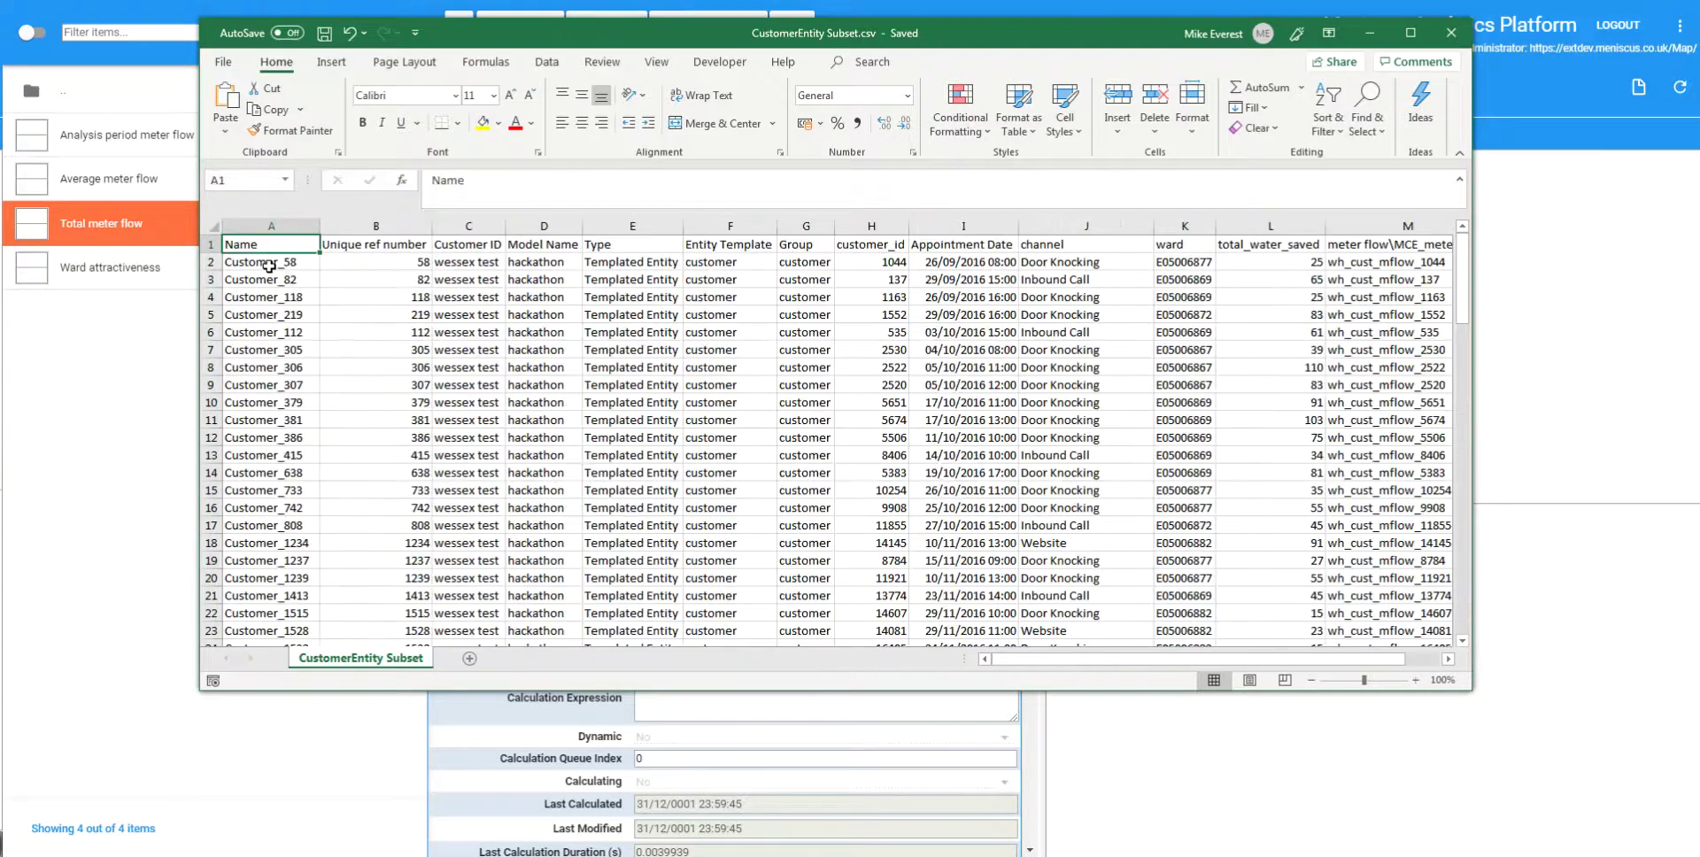
left_click(1450, 33)
Step: Examine the rows and column headers of Ward with Census Config year_v4.csv in Excel, and close the file
left_click_drag(0, 88, 1042, 50)
left_click(292, 284)
key("ctrl+Down")
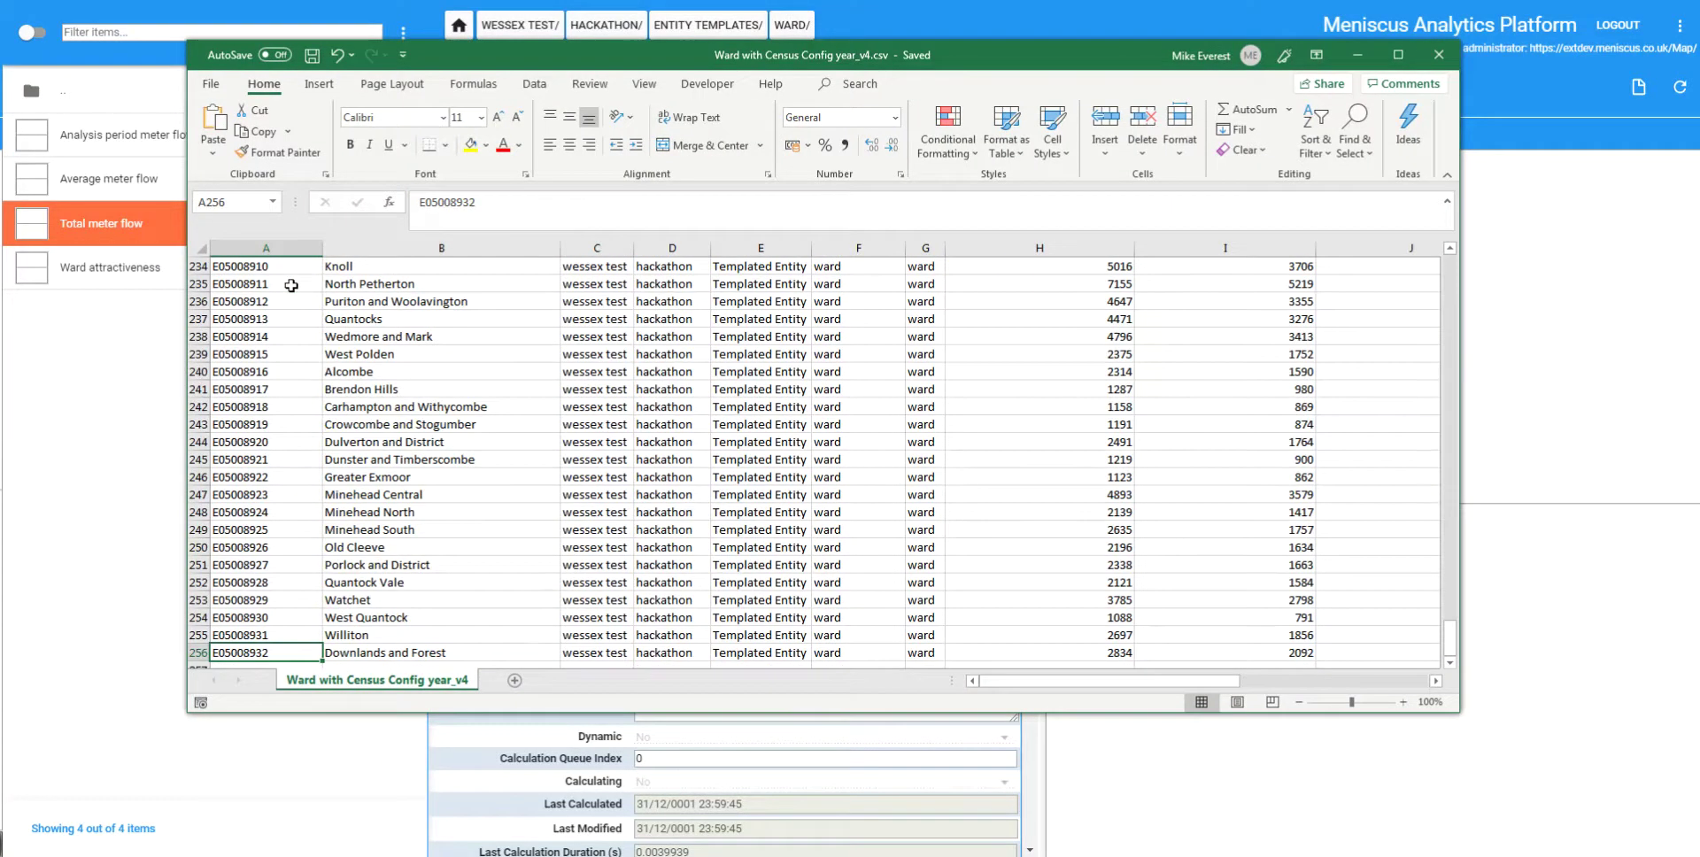
key("Right")
key("Right")
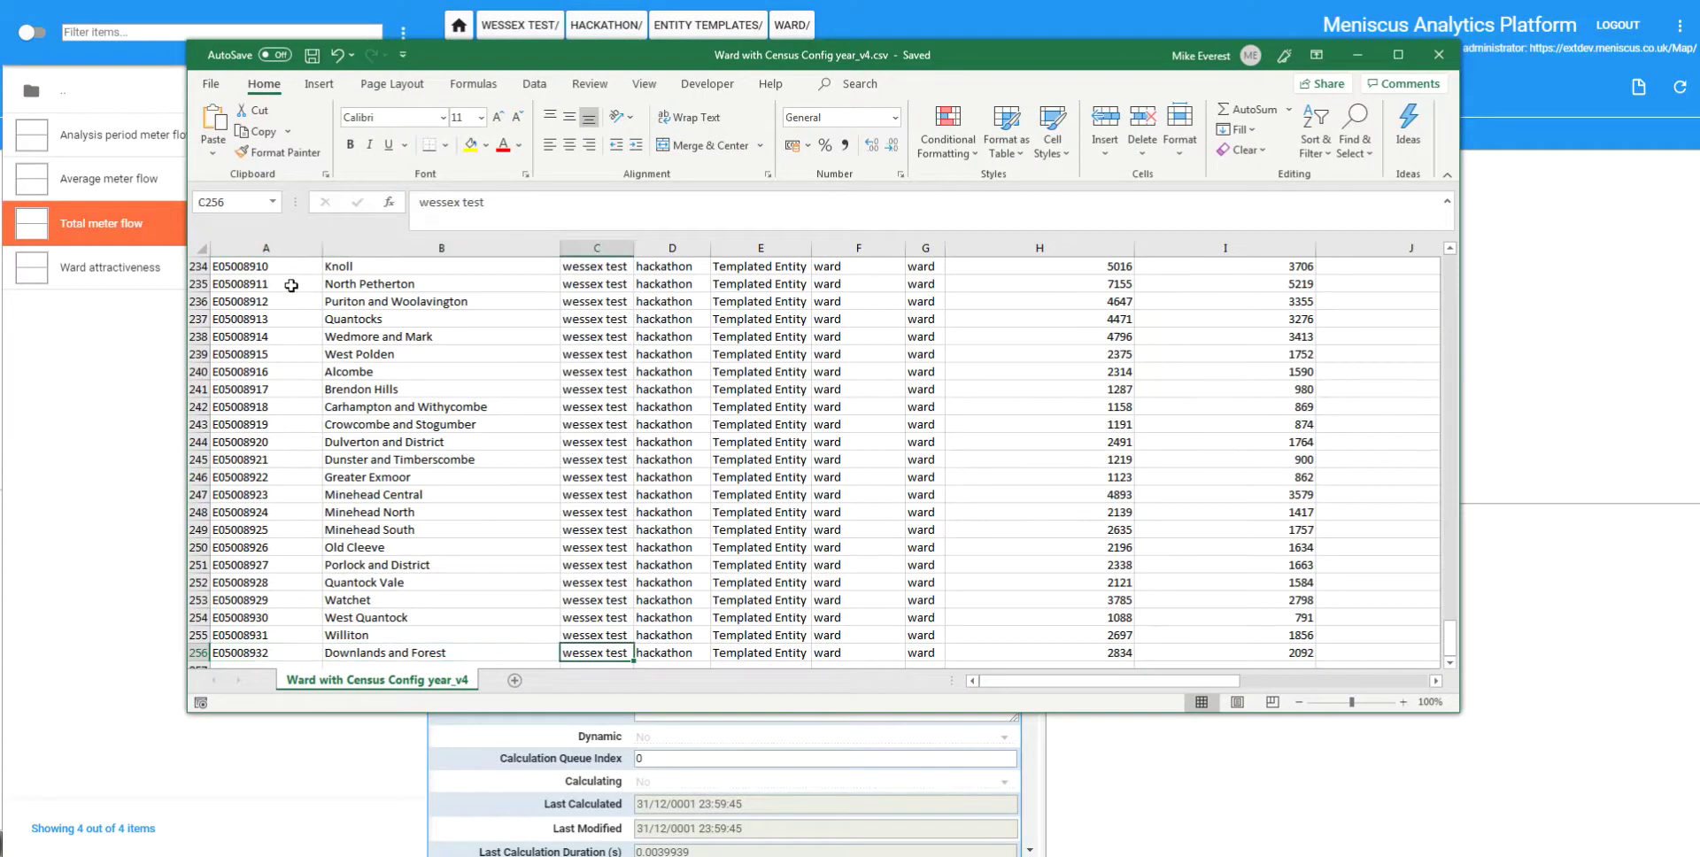
key("ctrl+Up")
key("Right")
key("Right")
key("Right")
key("Right")
key("Right")
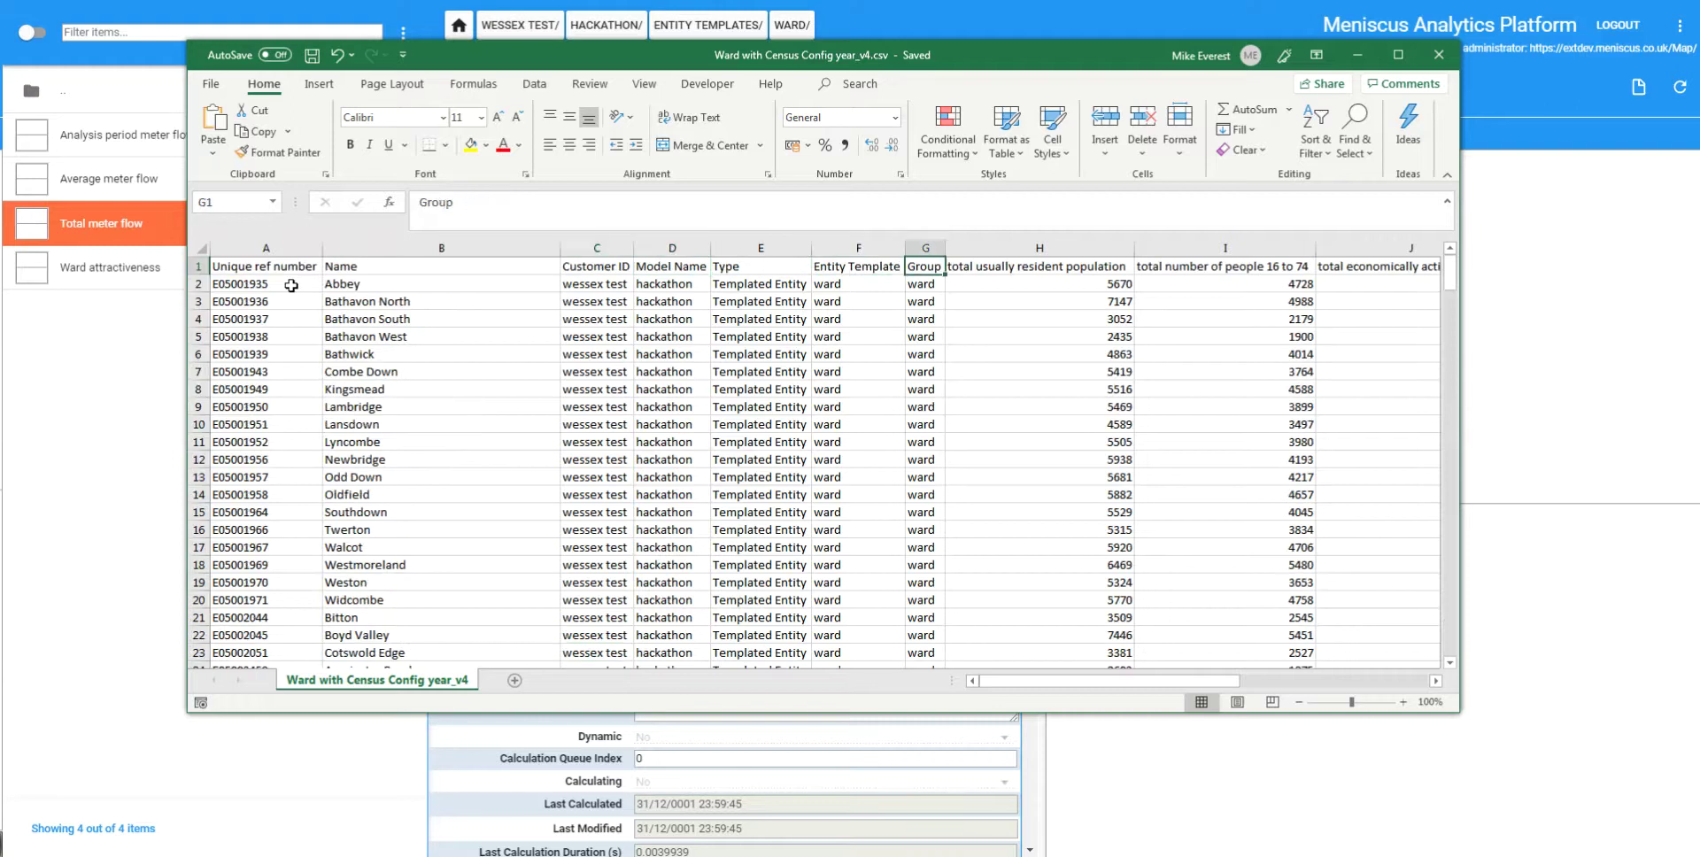
key("Right")
key("Right")
key("Right")
key("Right")
key("Right")
key("Right")
key("Right")
key("Right")
key("Right")
key("Right")
key("Right")
key("Right")
key("Right")
key("Right")
key("Right")
key("Right")
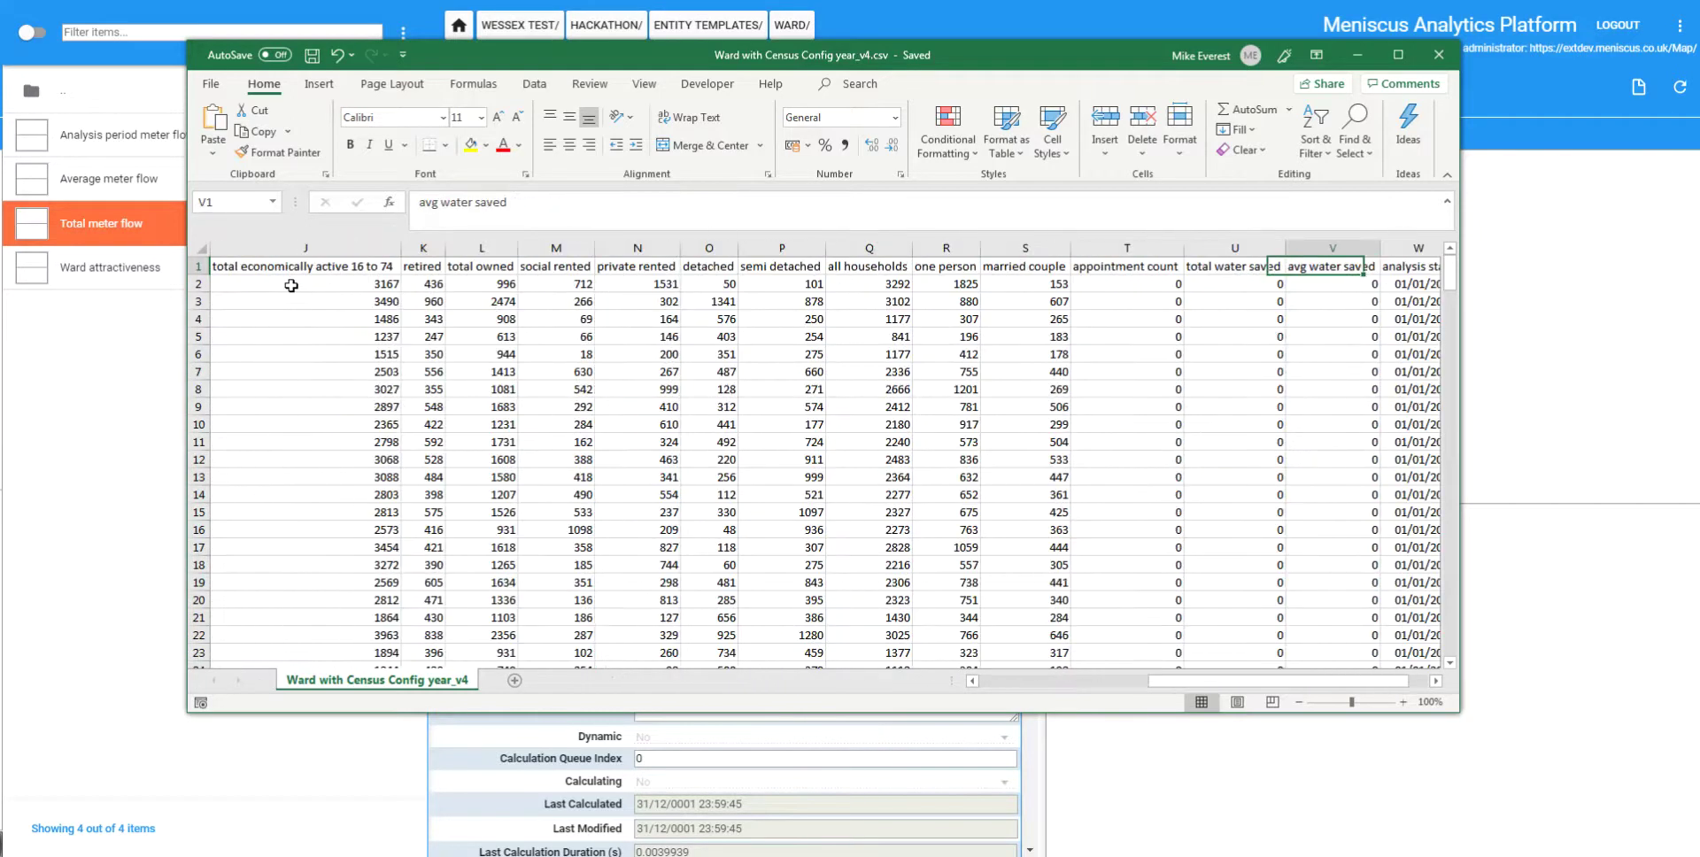
key("Left")
key("Left")
key("Left")
key("Left")
key("Left")
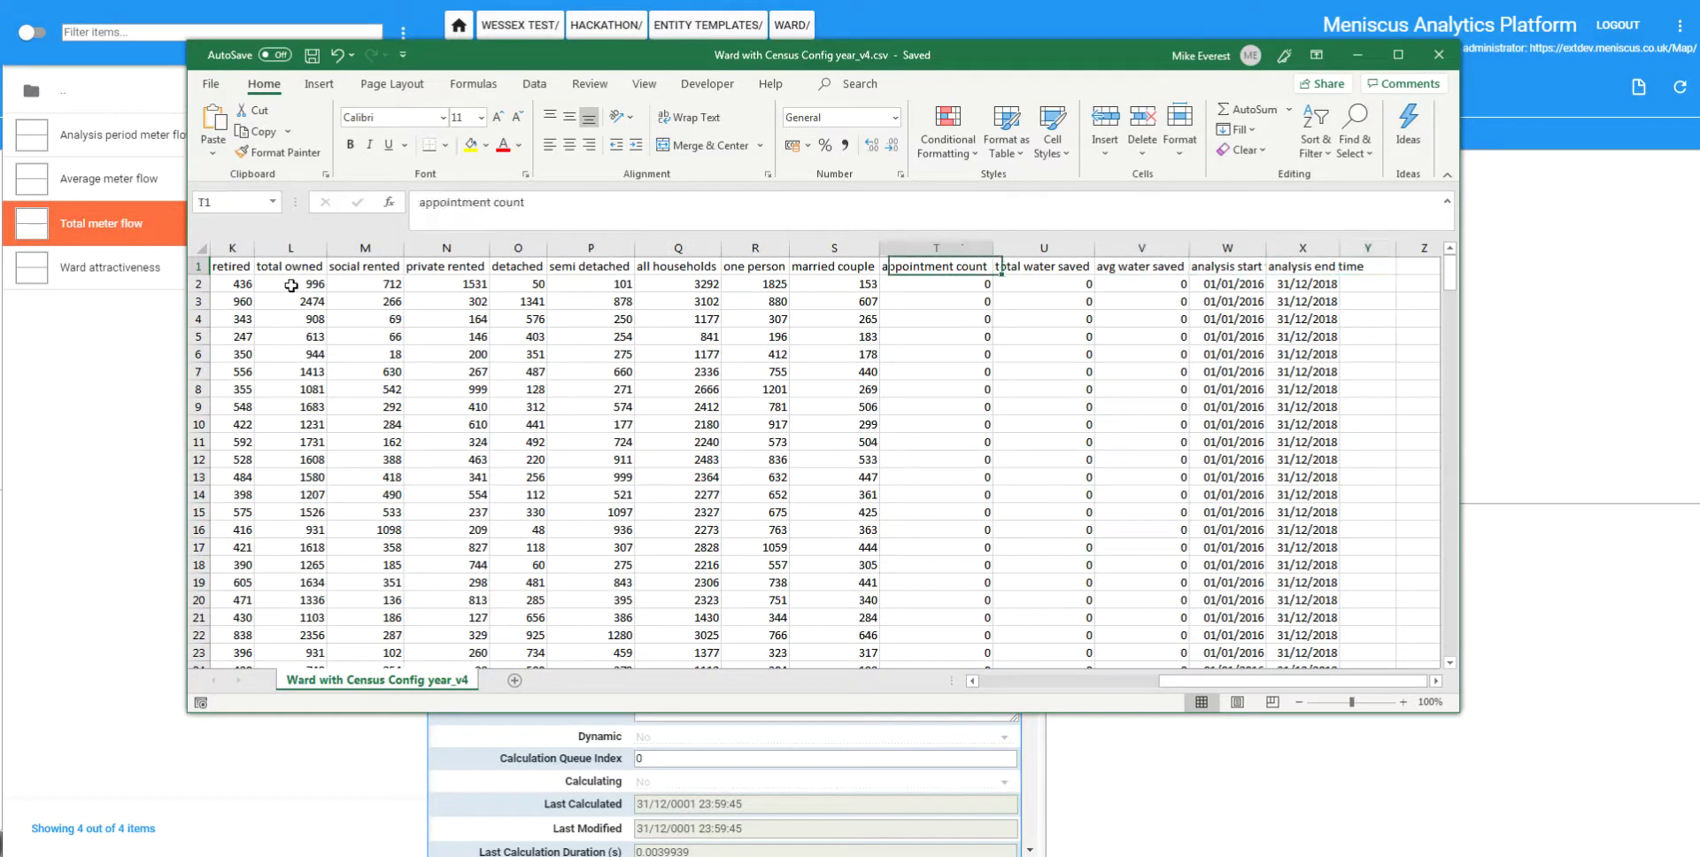
key("Left")
key("Left")
key("Left")
key("Left")
key("ctrl+Home")
left_click(1447, 60)
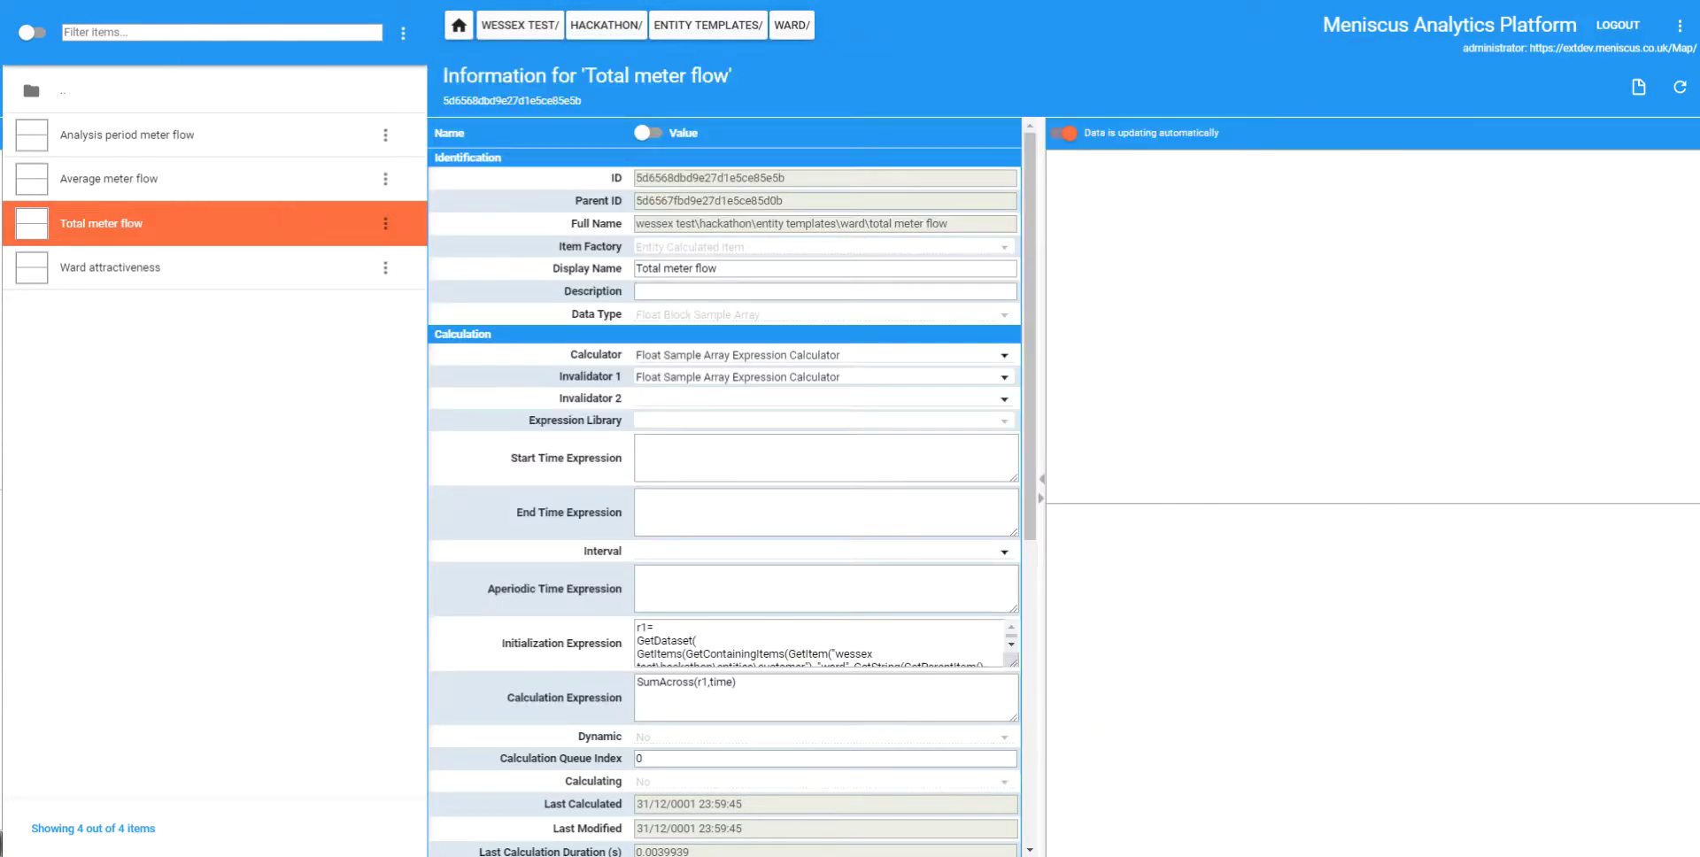
Step: Return to the Meniscus Analytics Platform and open the customer folder under Hackathon's Entities
left_click(731, 33)
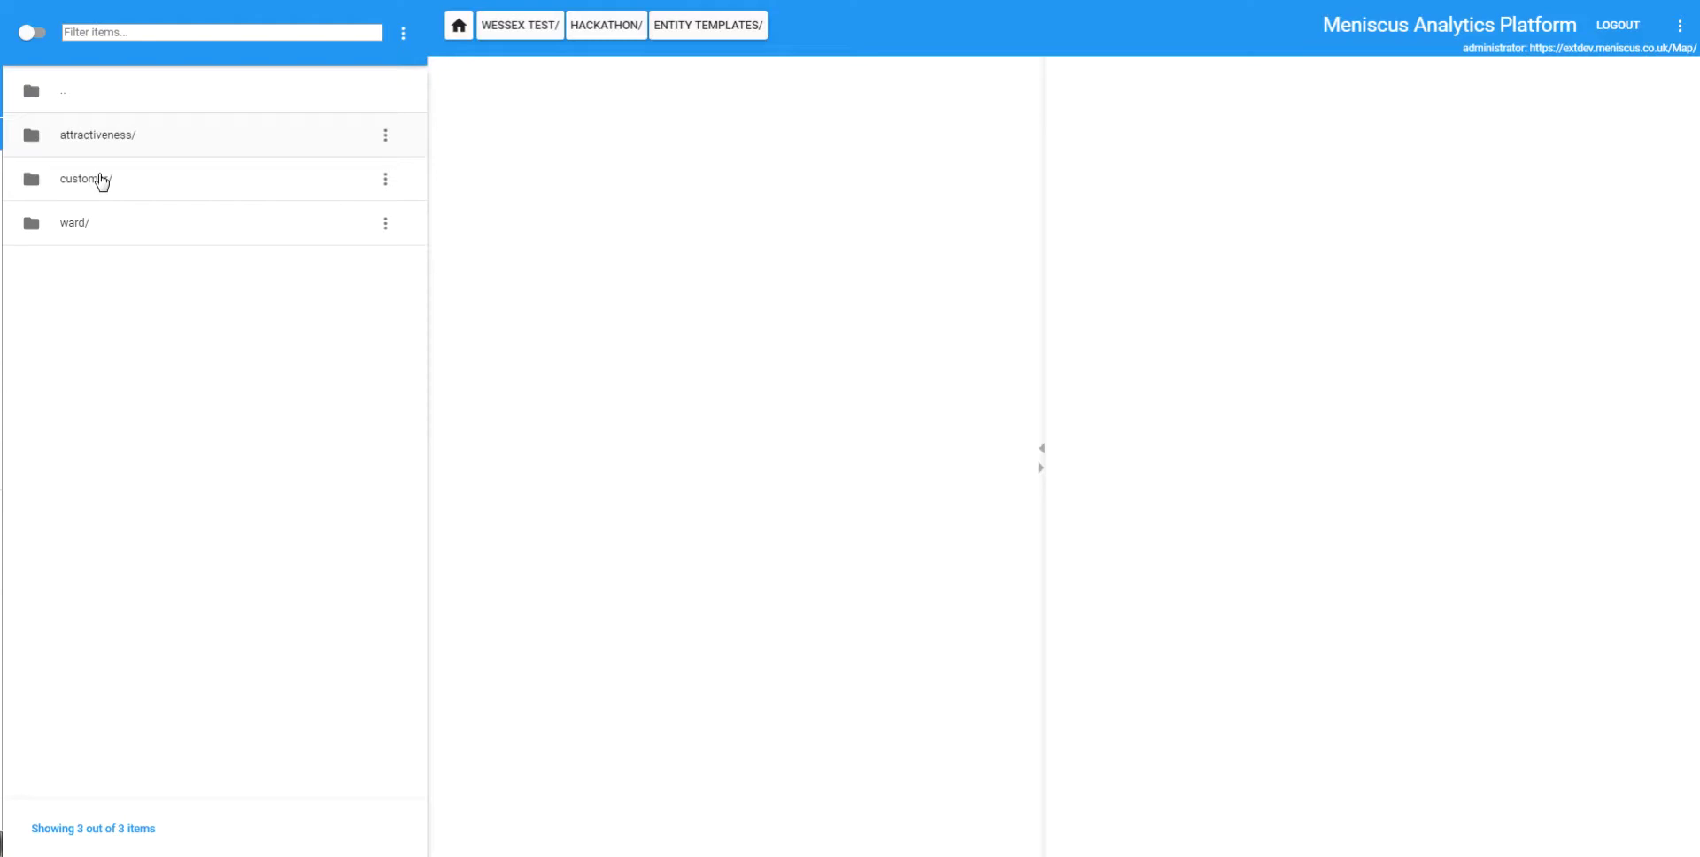
left_click(601, 28)
double_click(75, 137)
left_click(78, 140)
double_click(78, 140)
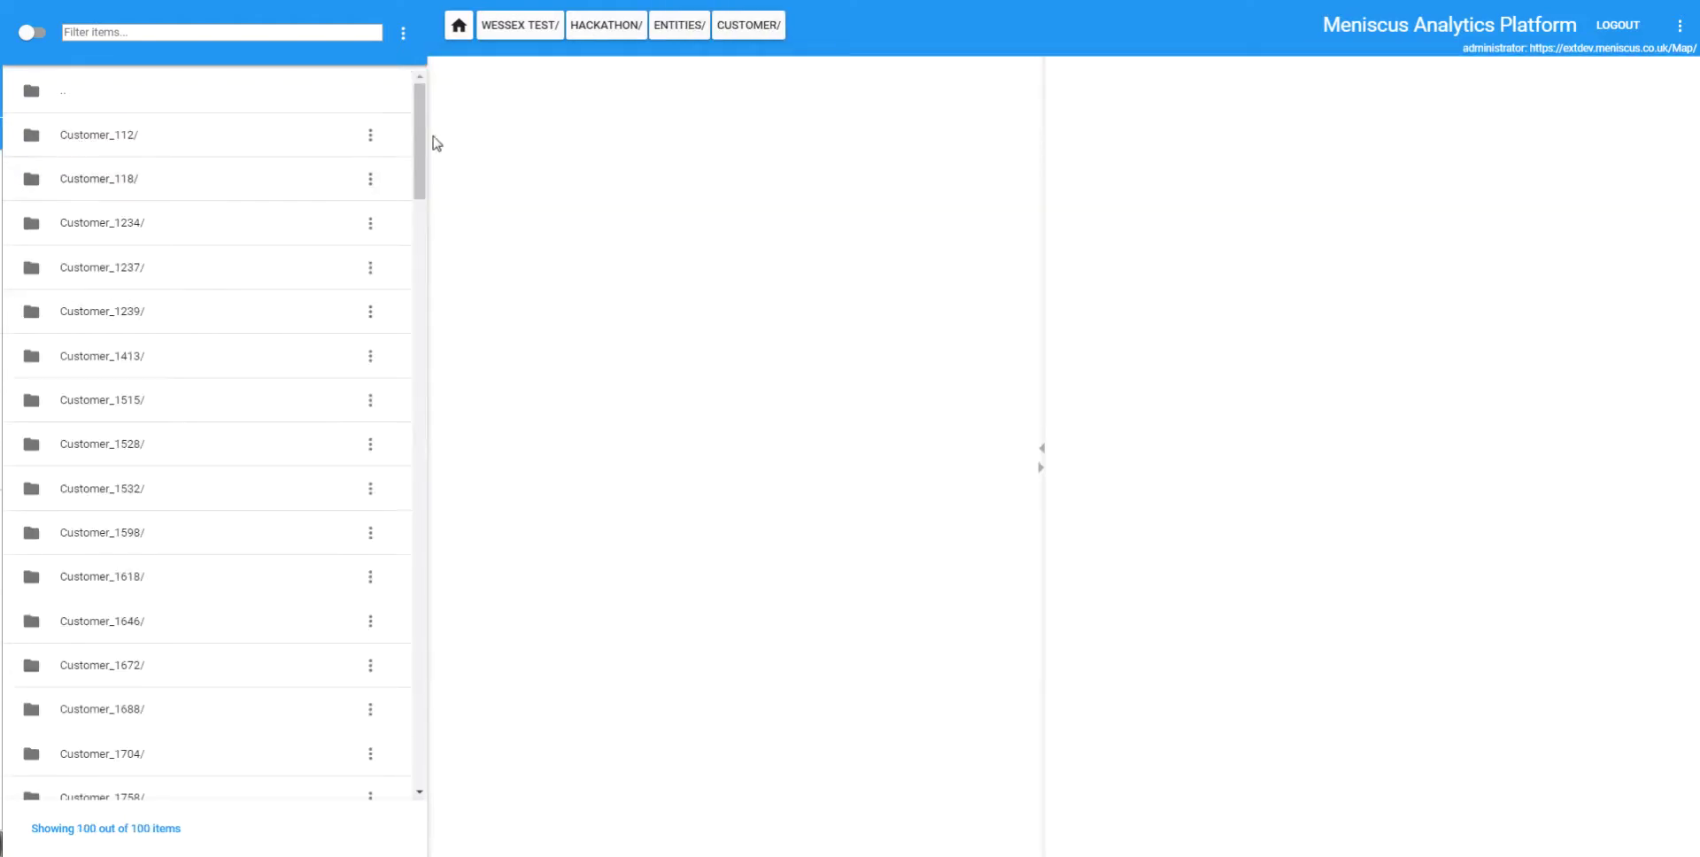
left_click_drag(421, 167, 434, 53)
Step: Open the first customer entity and check its 'meter flow' and 'metered consumption' items
double_click(95, 139)
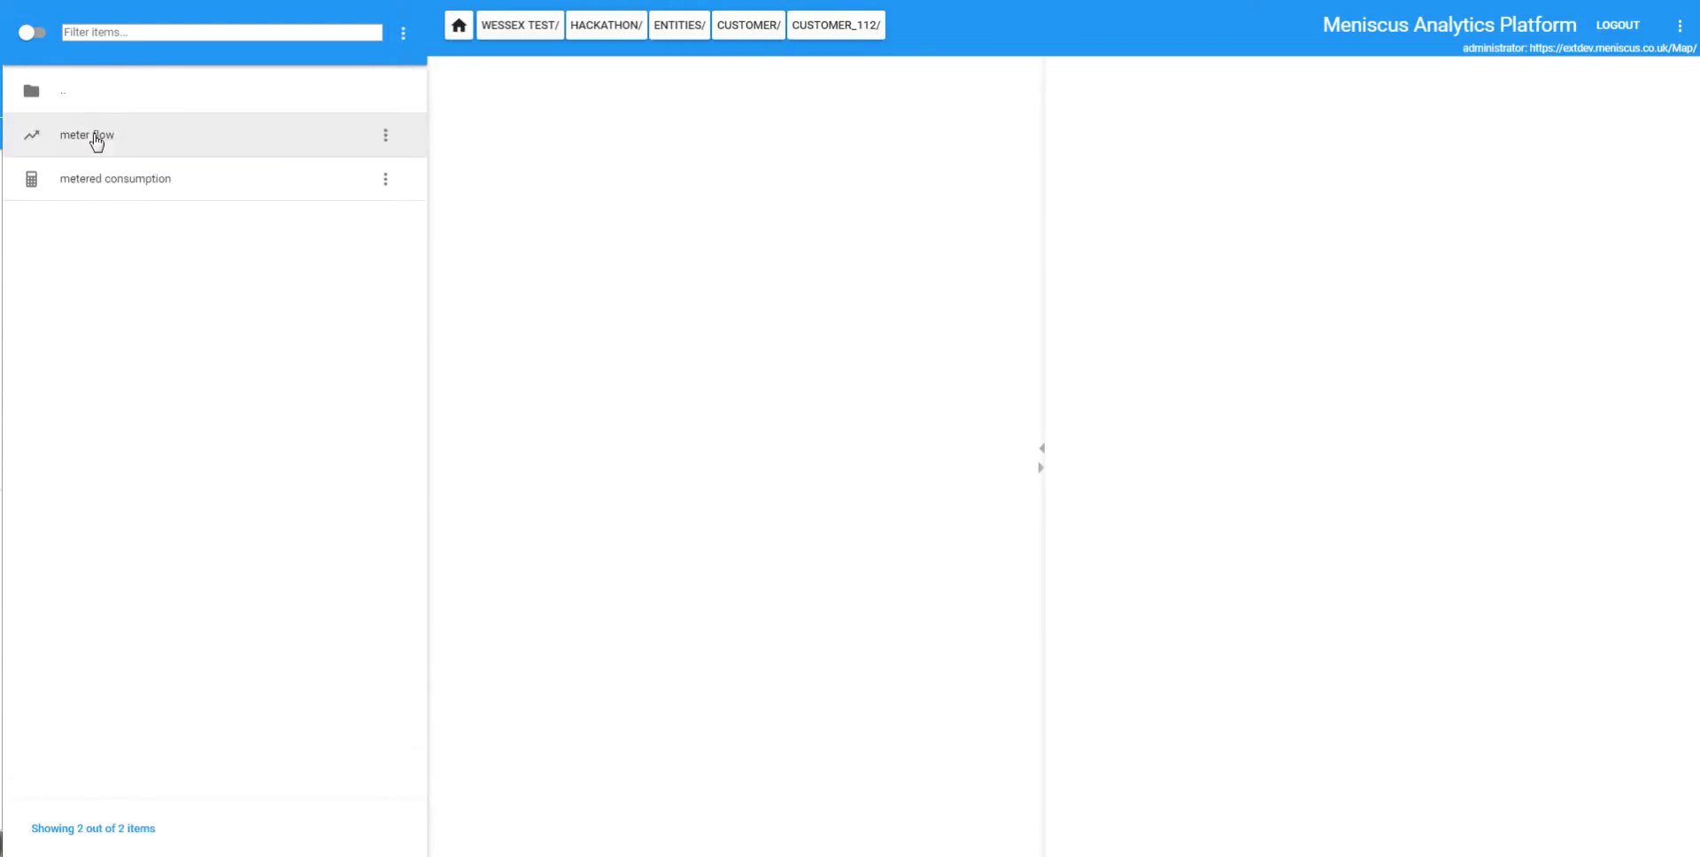
left_click(93, 138)
left_click(111, 186)
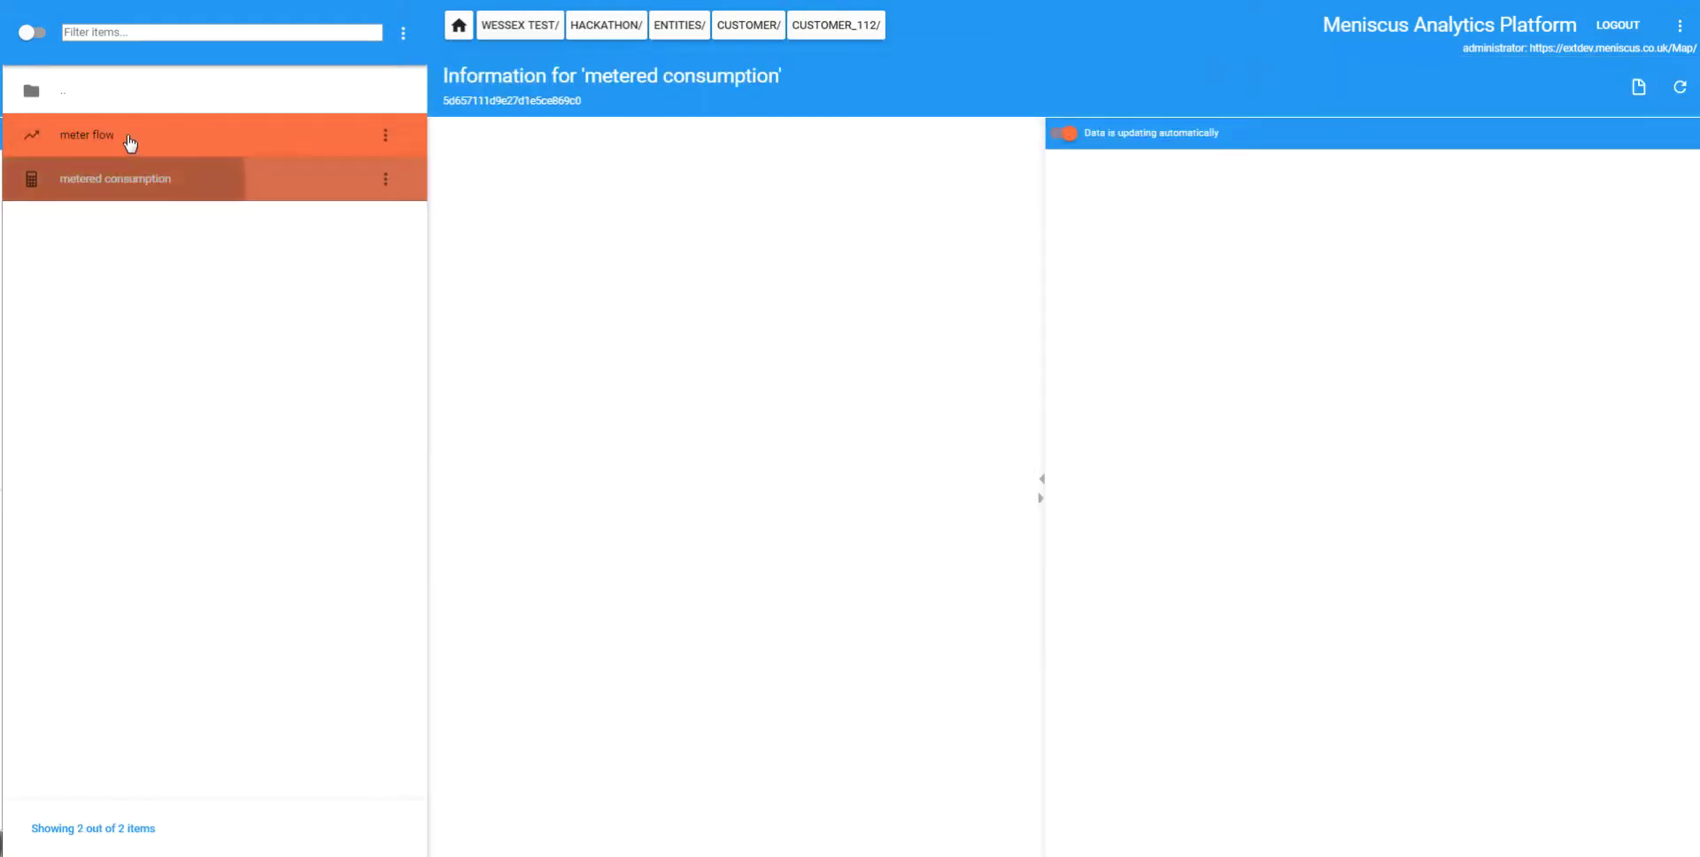
left_click(125, 140)
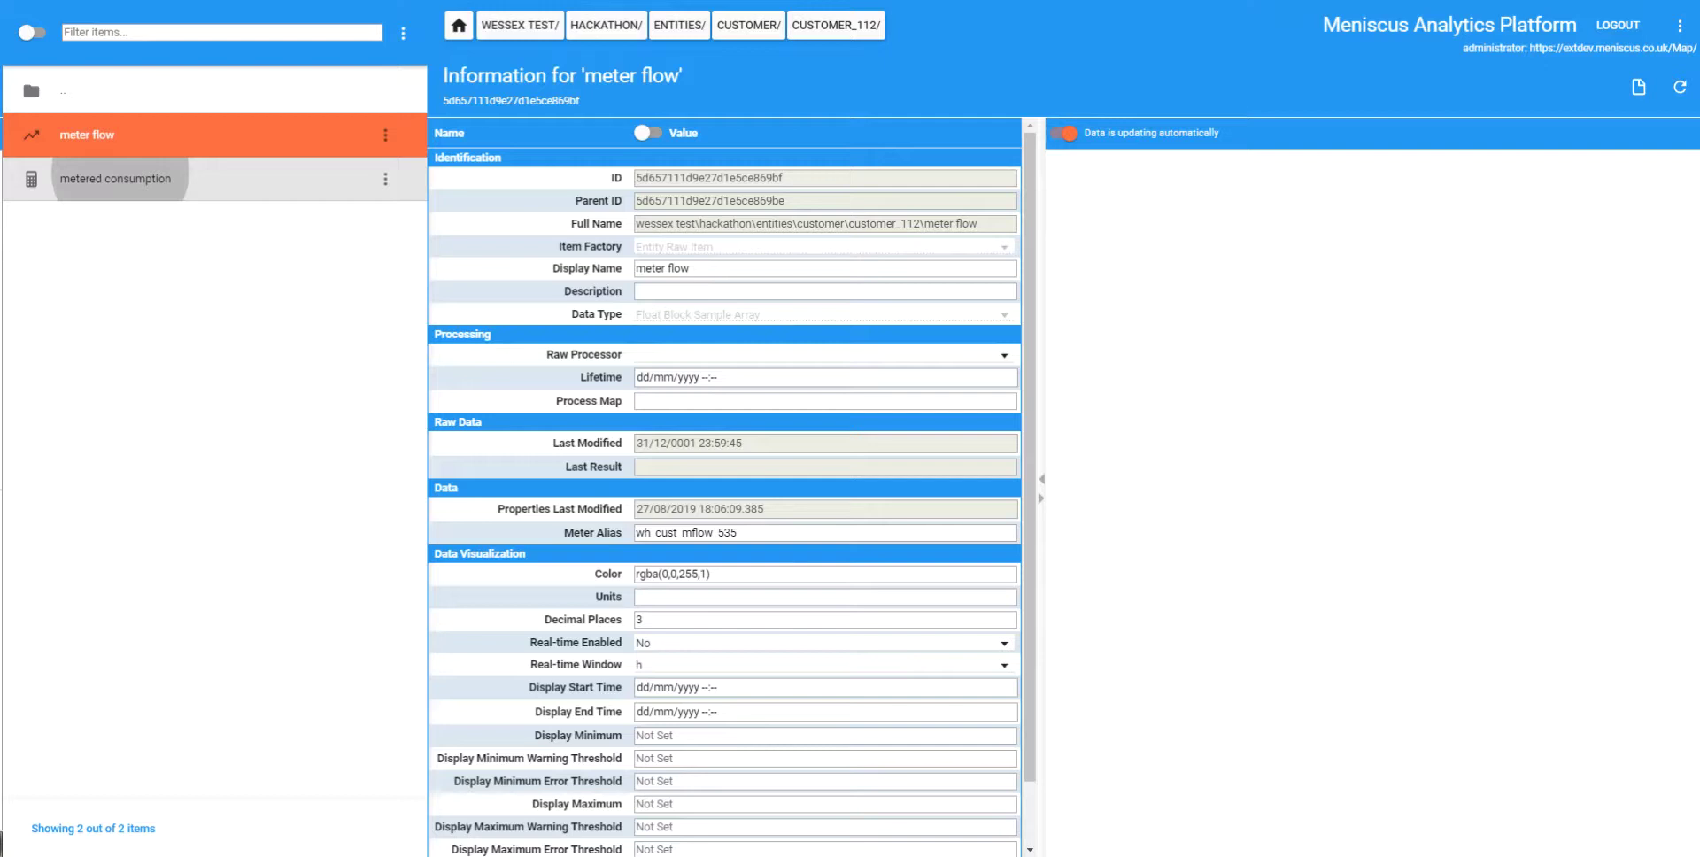
left_click(125, 181)
Step: Open the ward entities, review the Abbey ward's properties, and list the items inside it
left_click(679, 25)
double_click(83, 183)
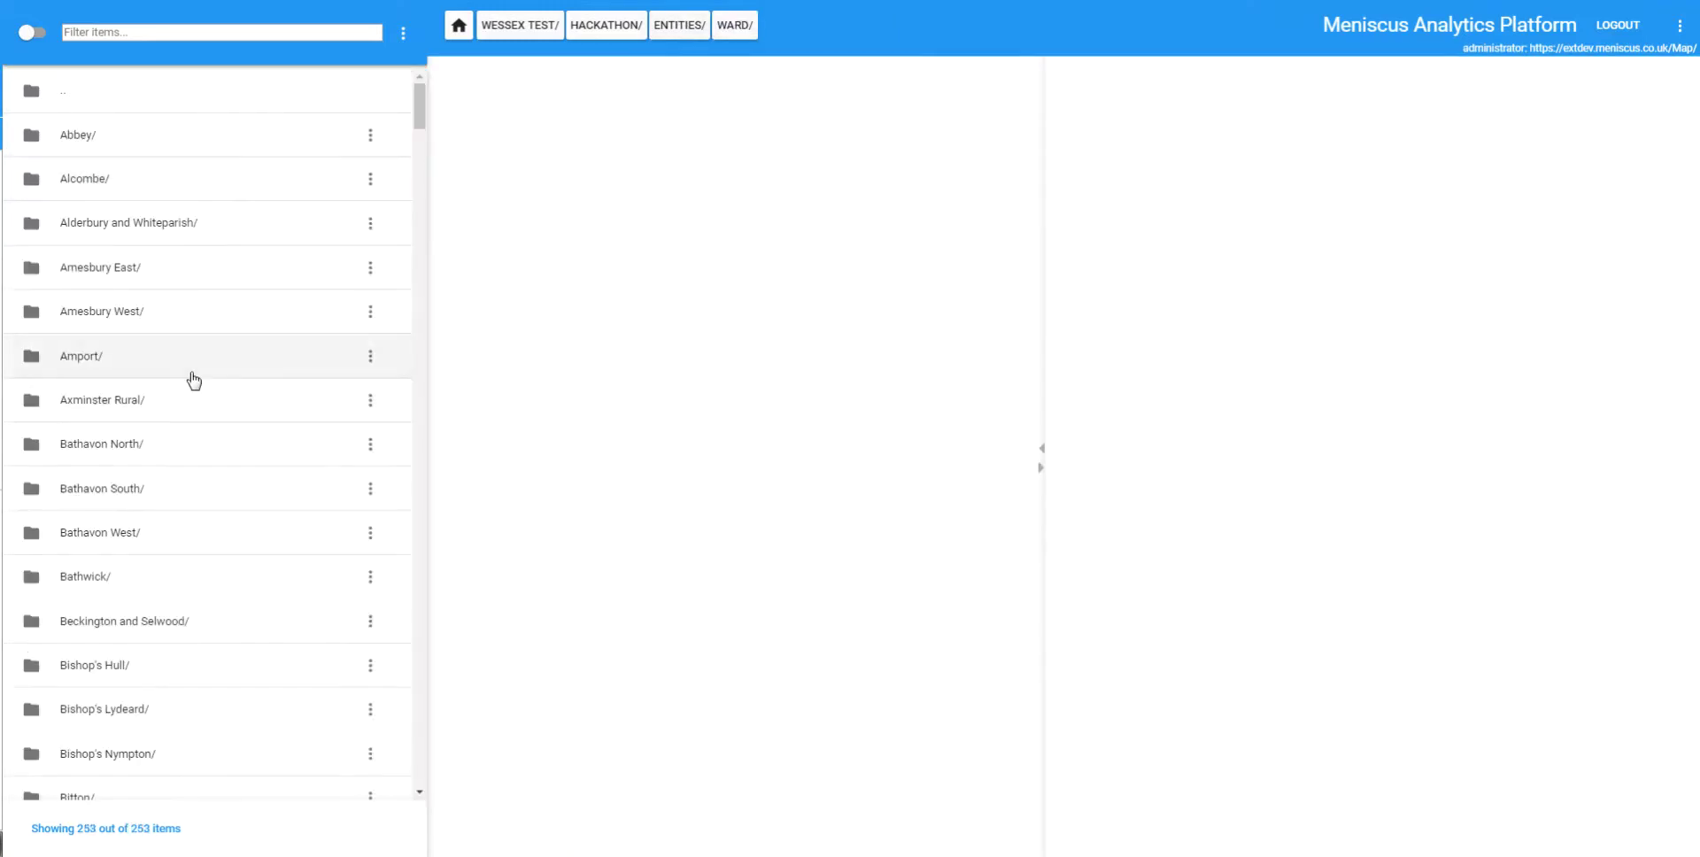
left_click(142, 136)
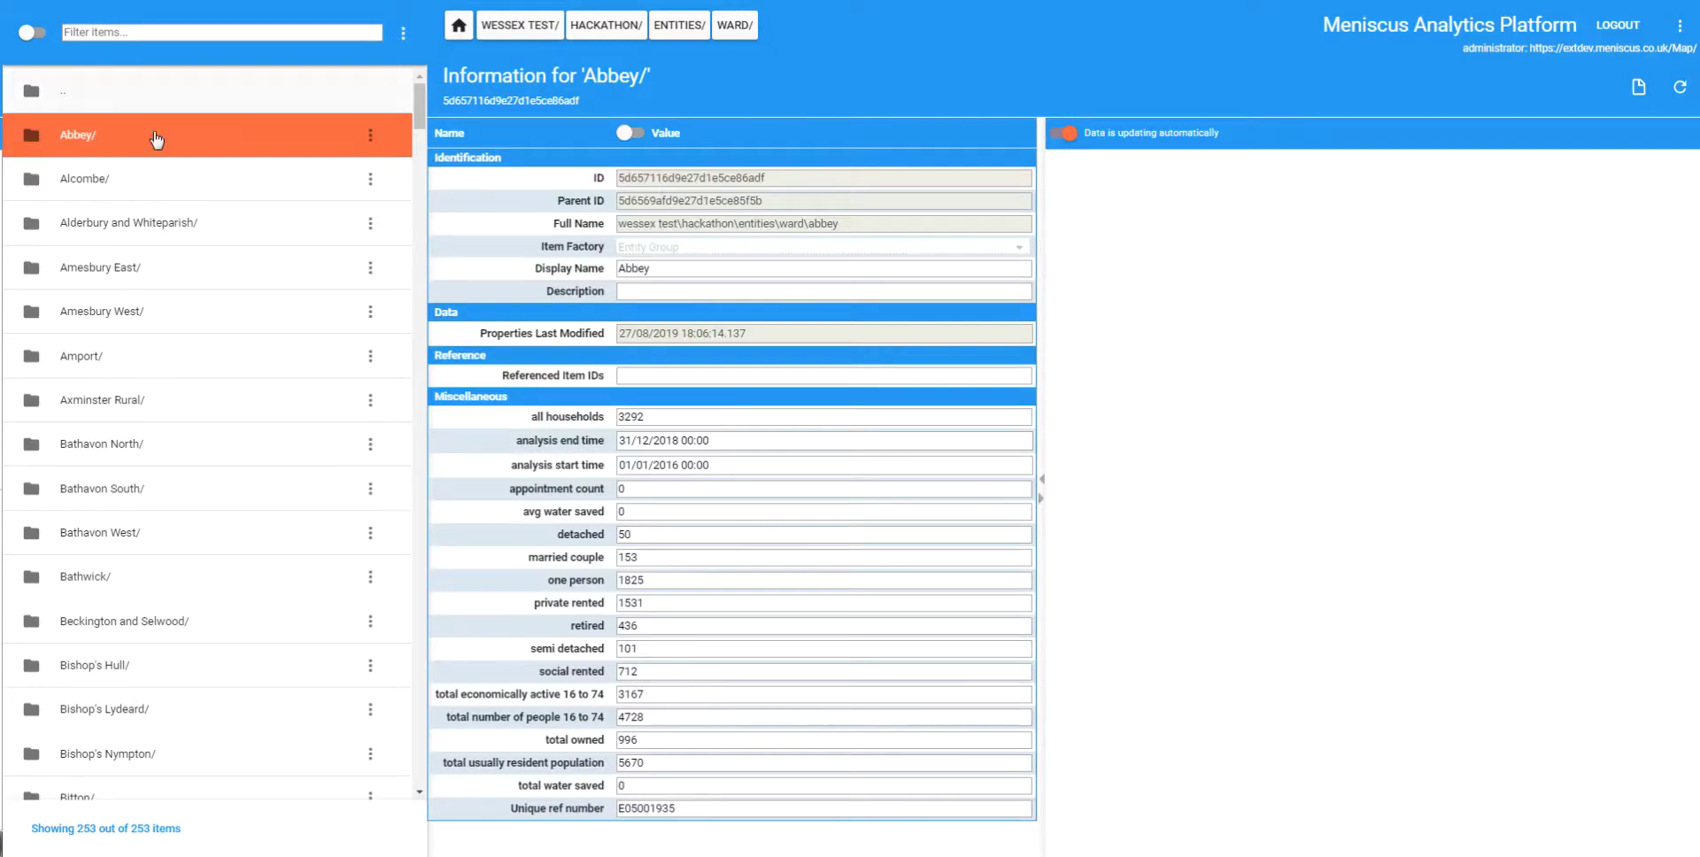
double_click(112, 142)
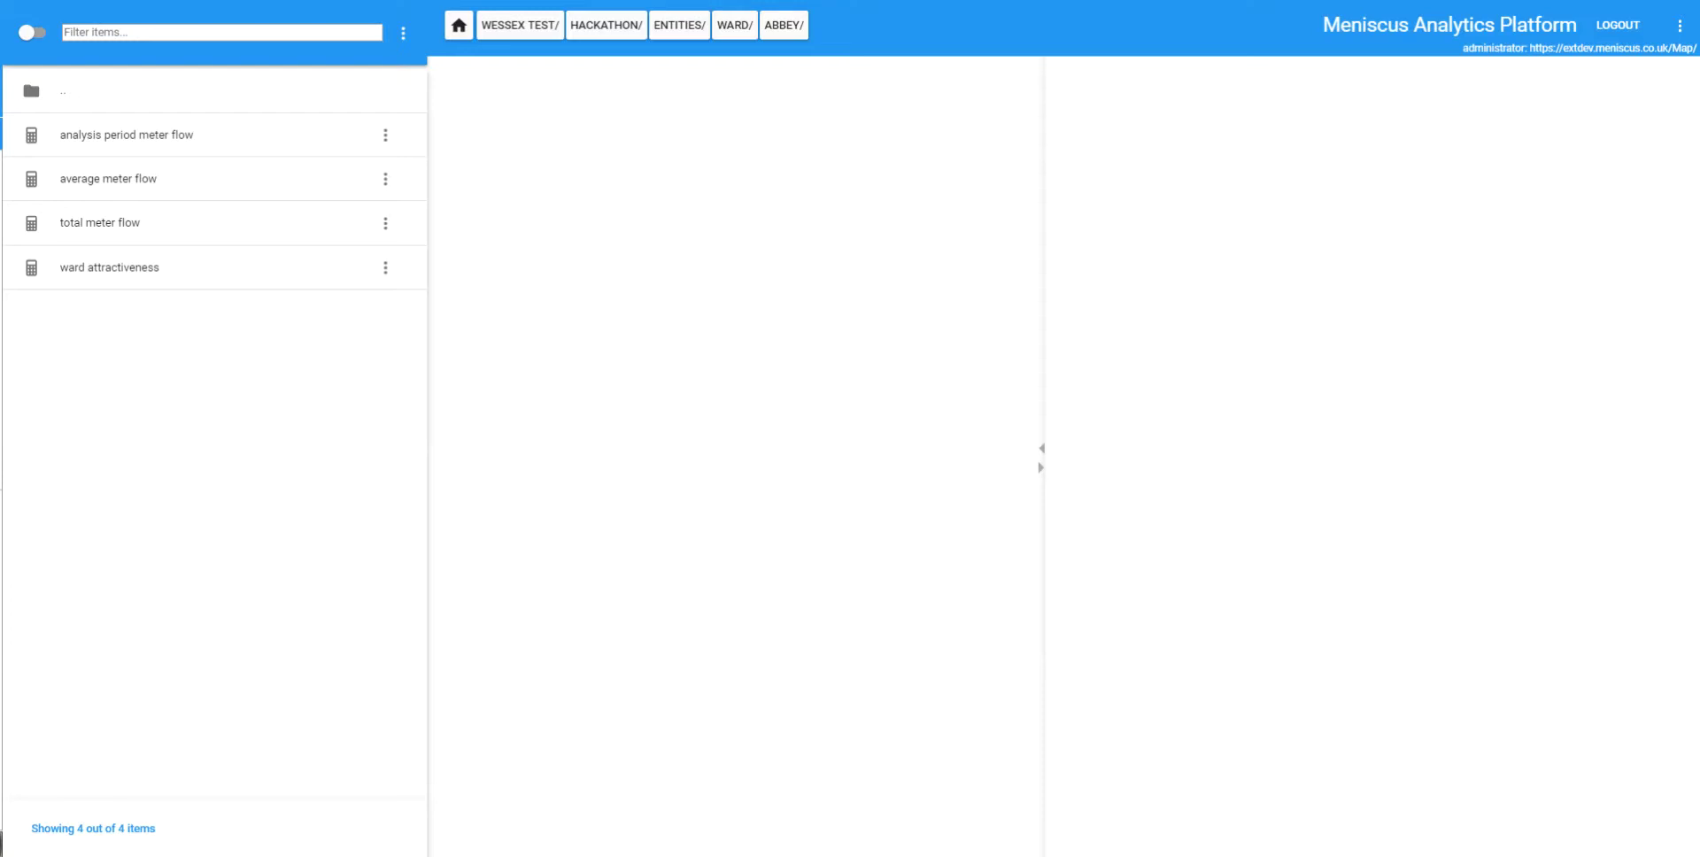
Step: Return to the customer entities, review the first customer's properties, and open that entity
left_click(664, 27)
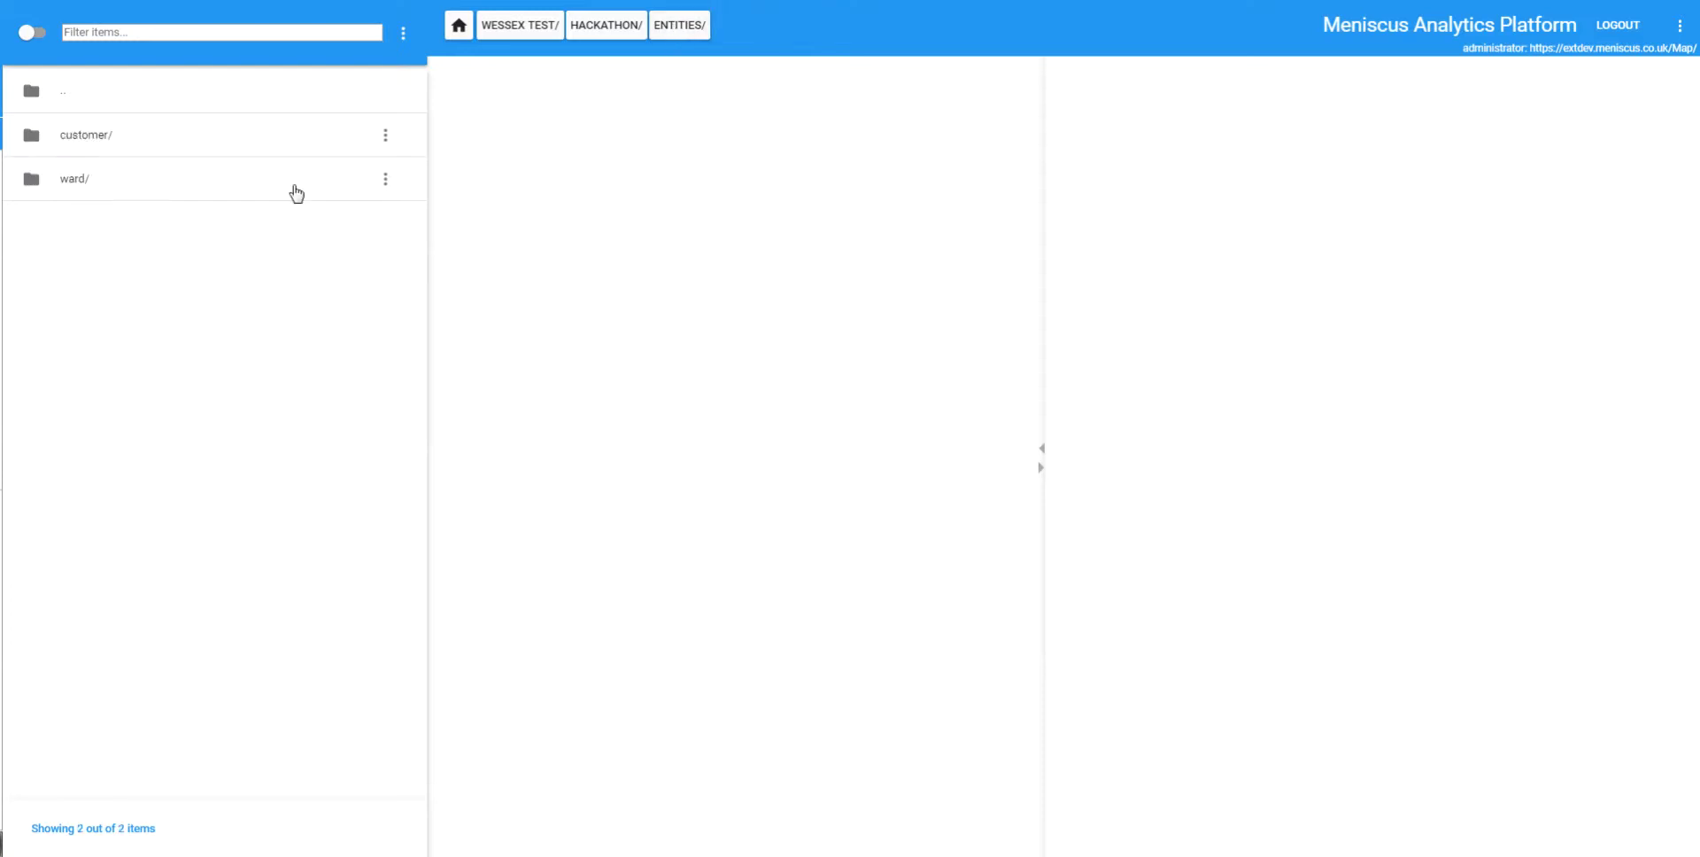
double_click(91, 140)
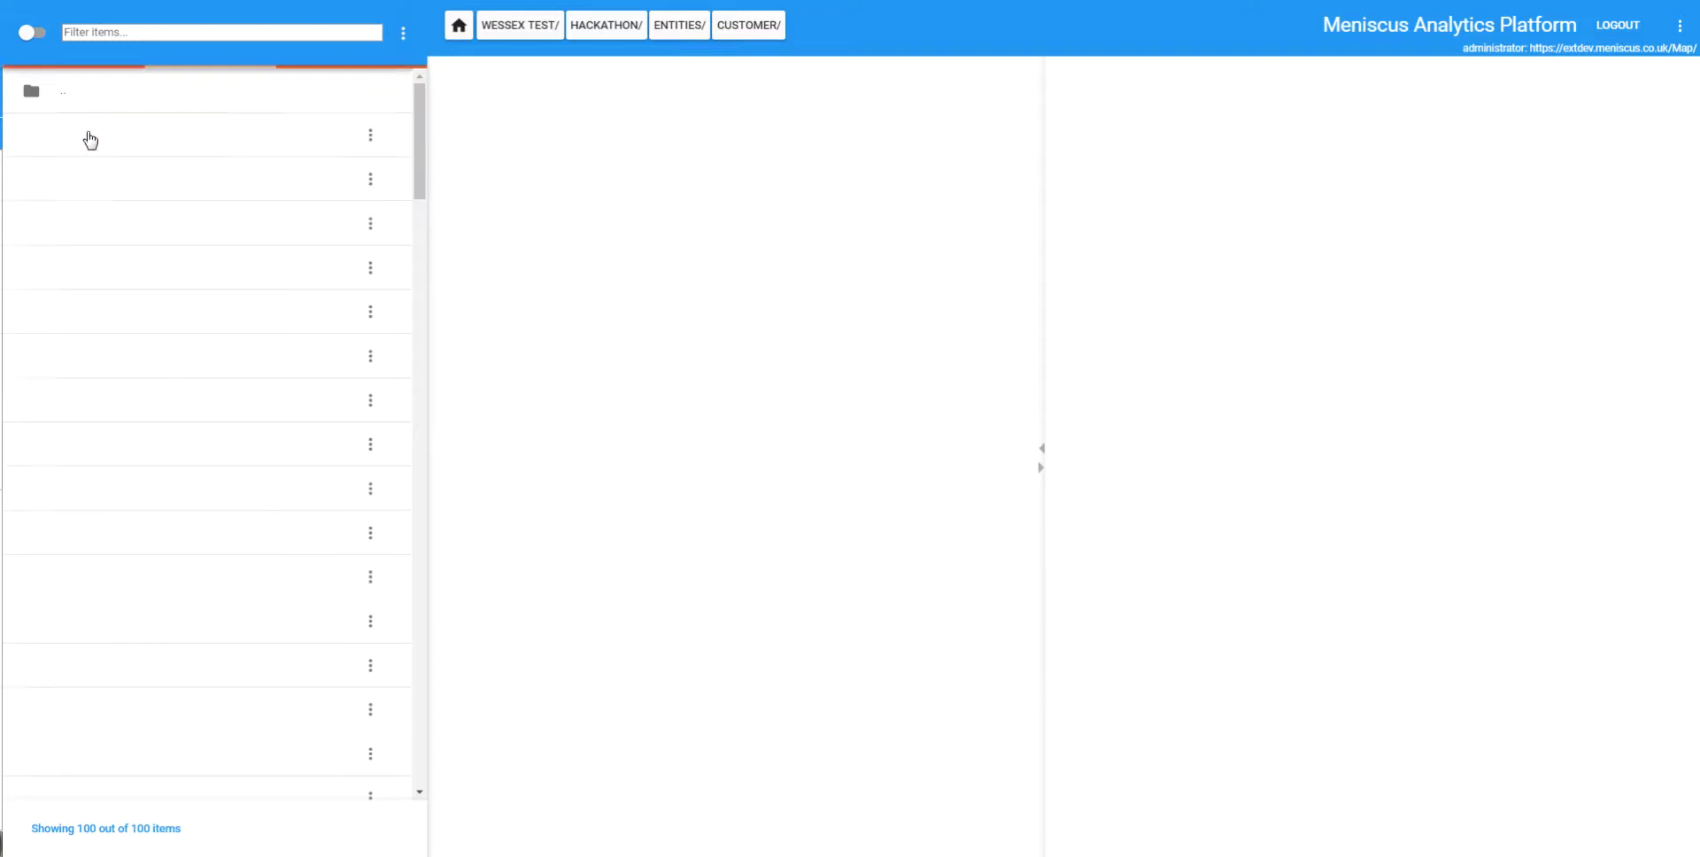
left_click(95, 140)
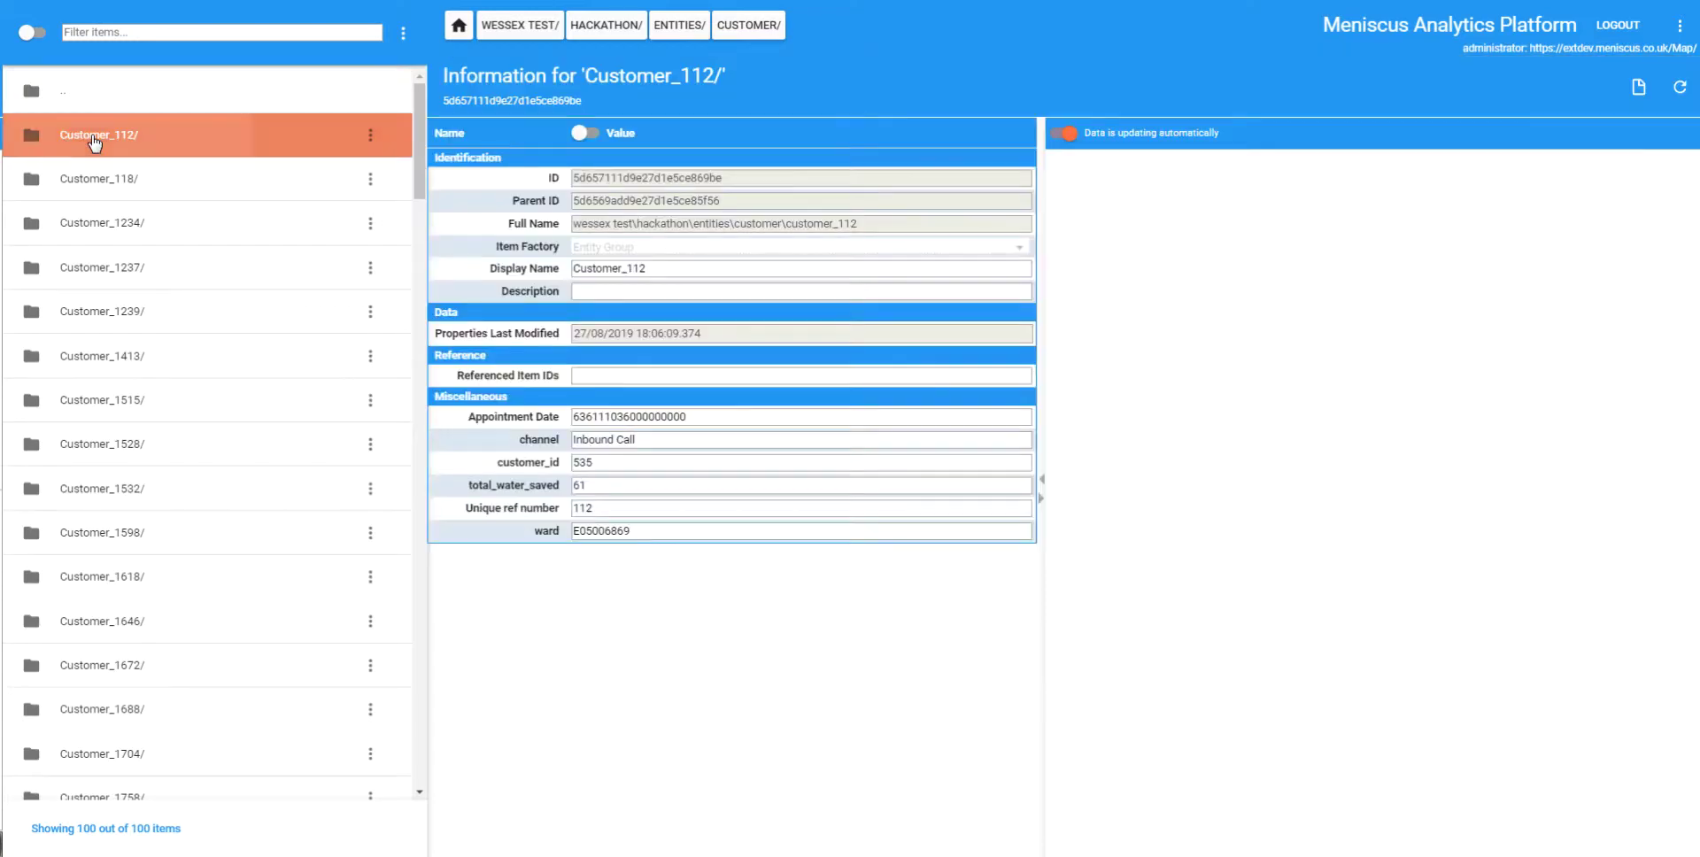
double_click(95, 140)
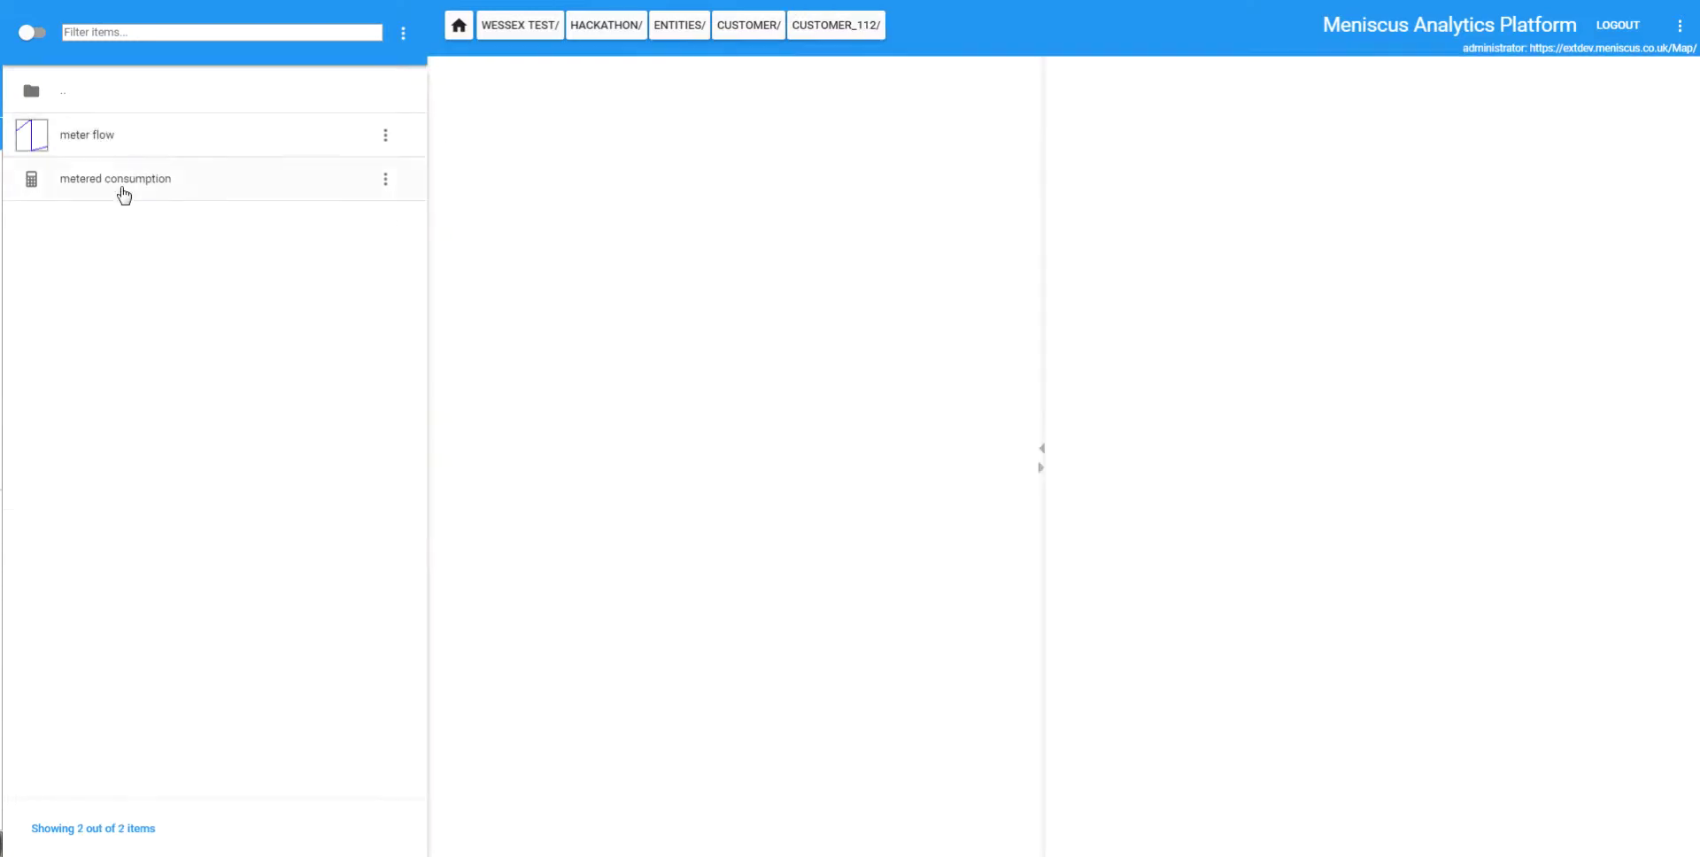
Step: Reopen the first customer entity from Entities and view the properties and graph of its 'meter flow' item
left_click(695, 31)
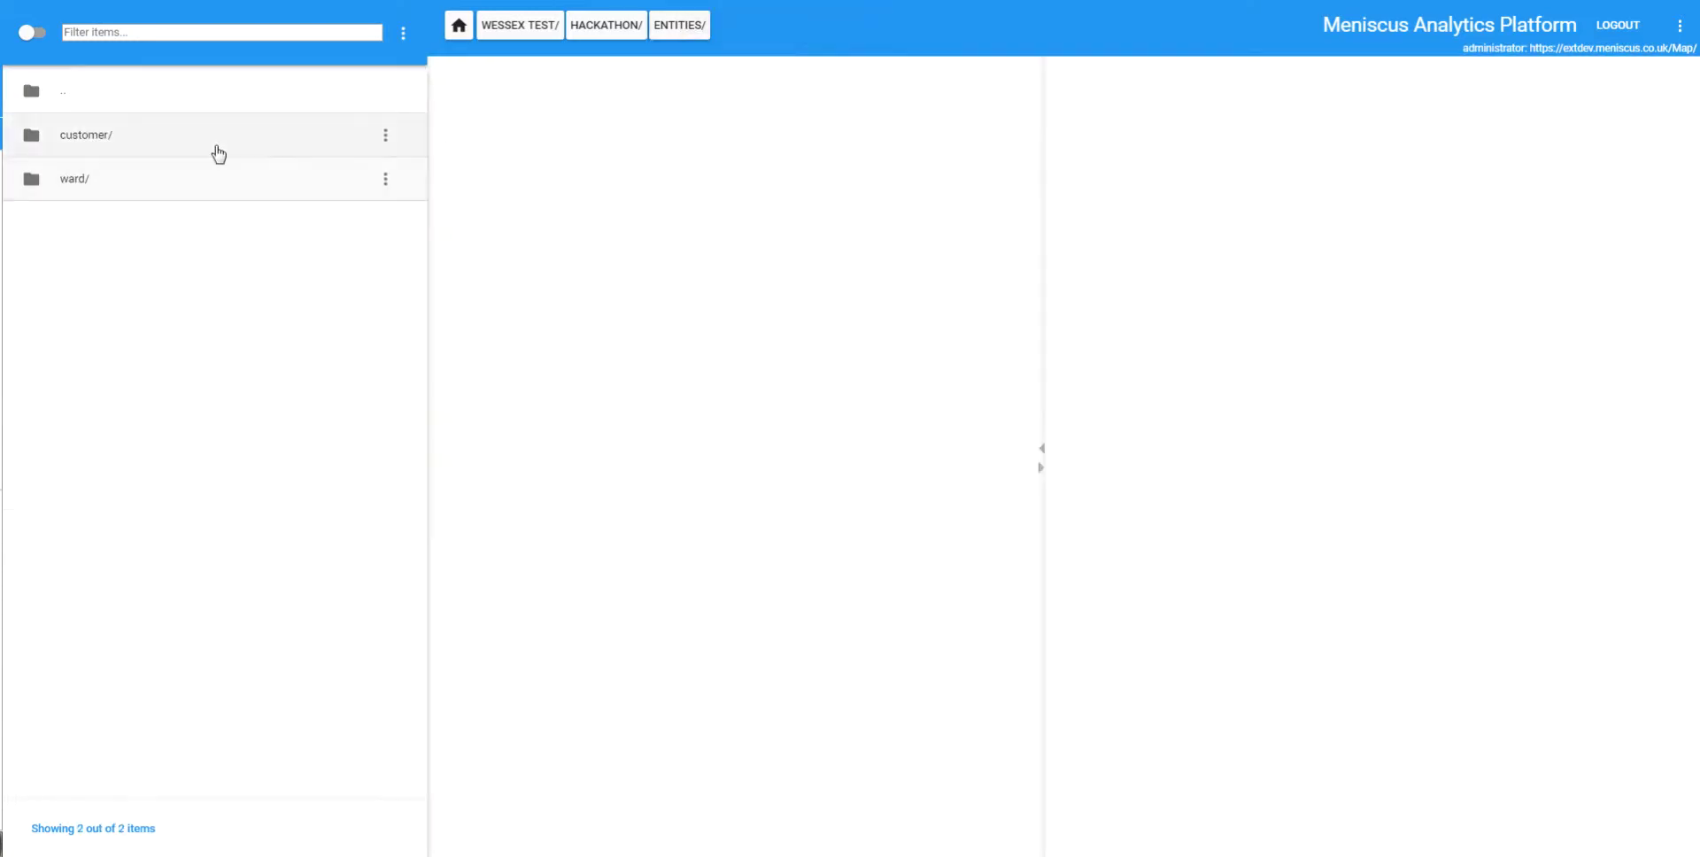
left_click(143, 137)
double_click(144, 136)
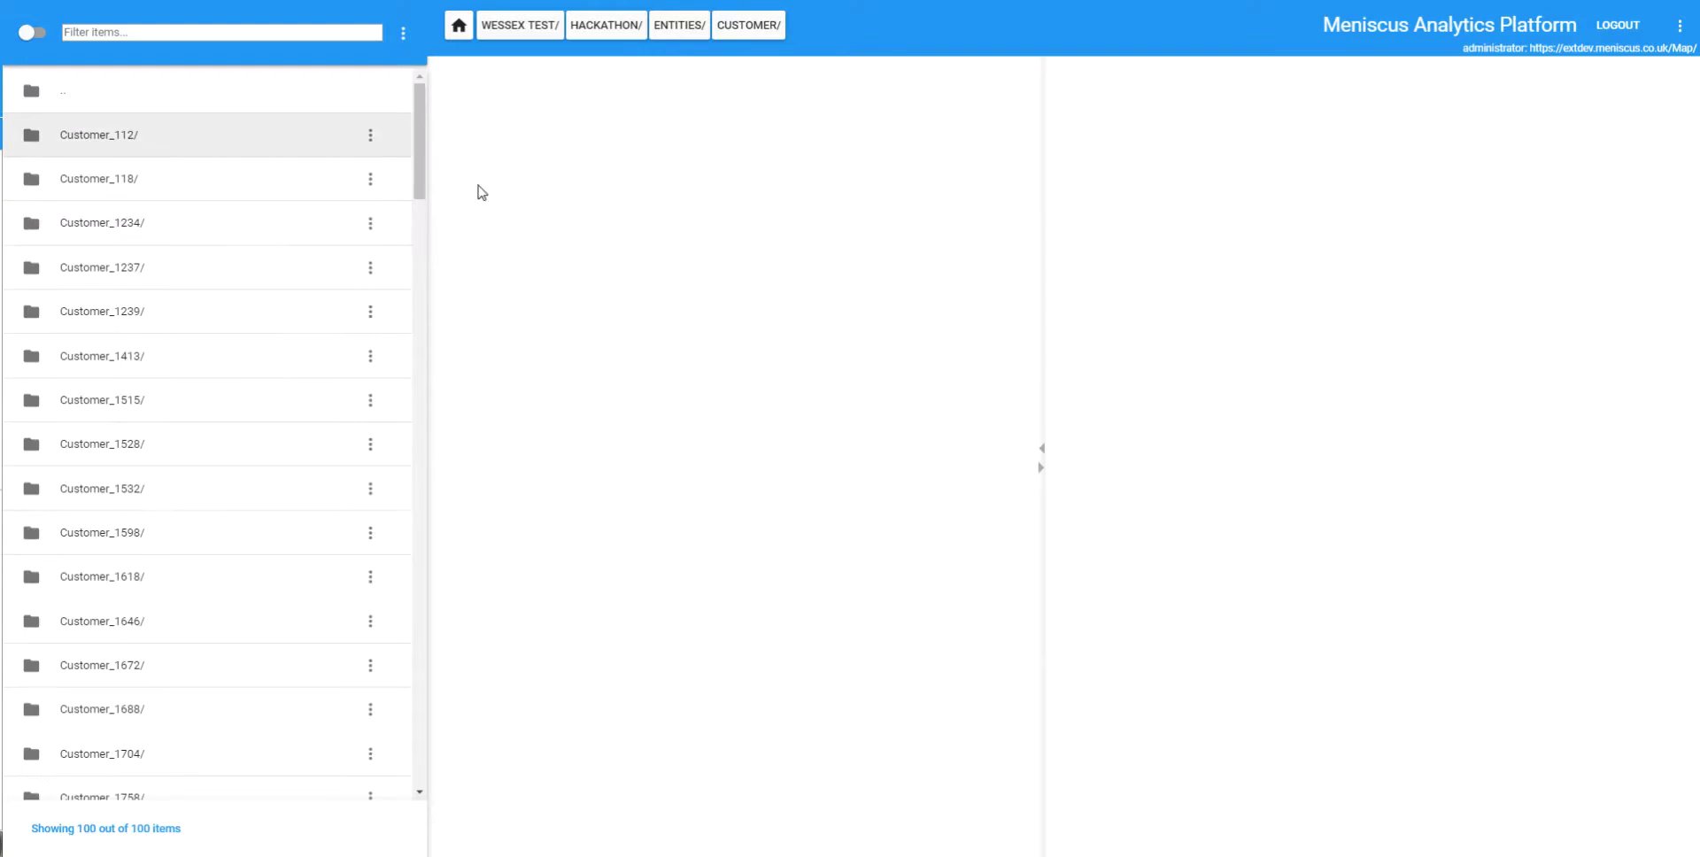
double_click(76, 142)
left_click(126, 143)
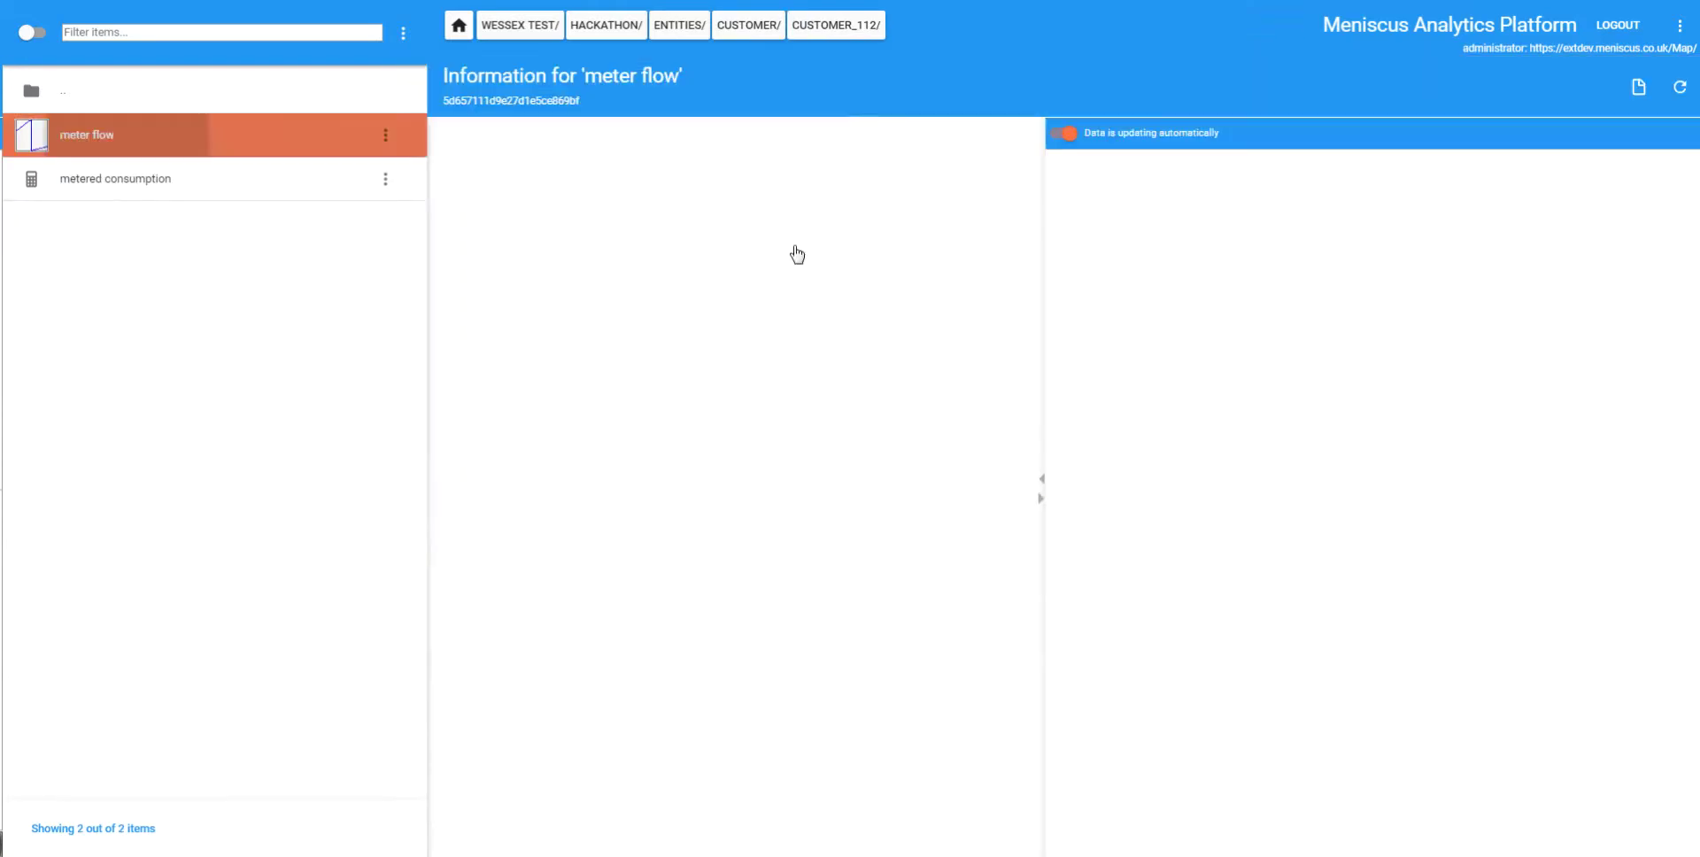
triple_click(706, 269)
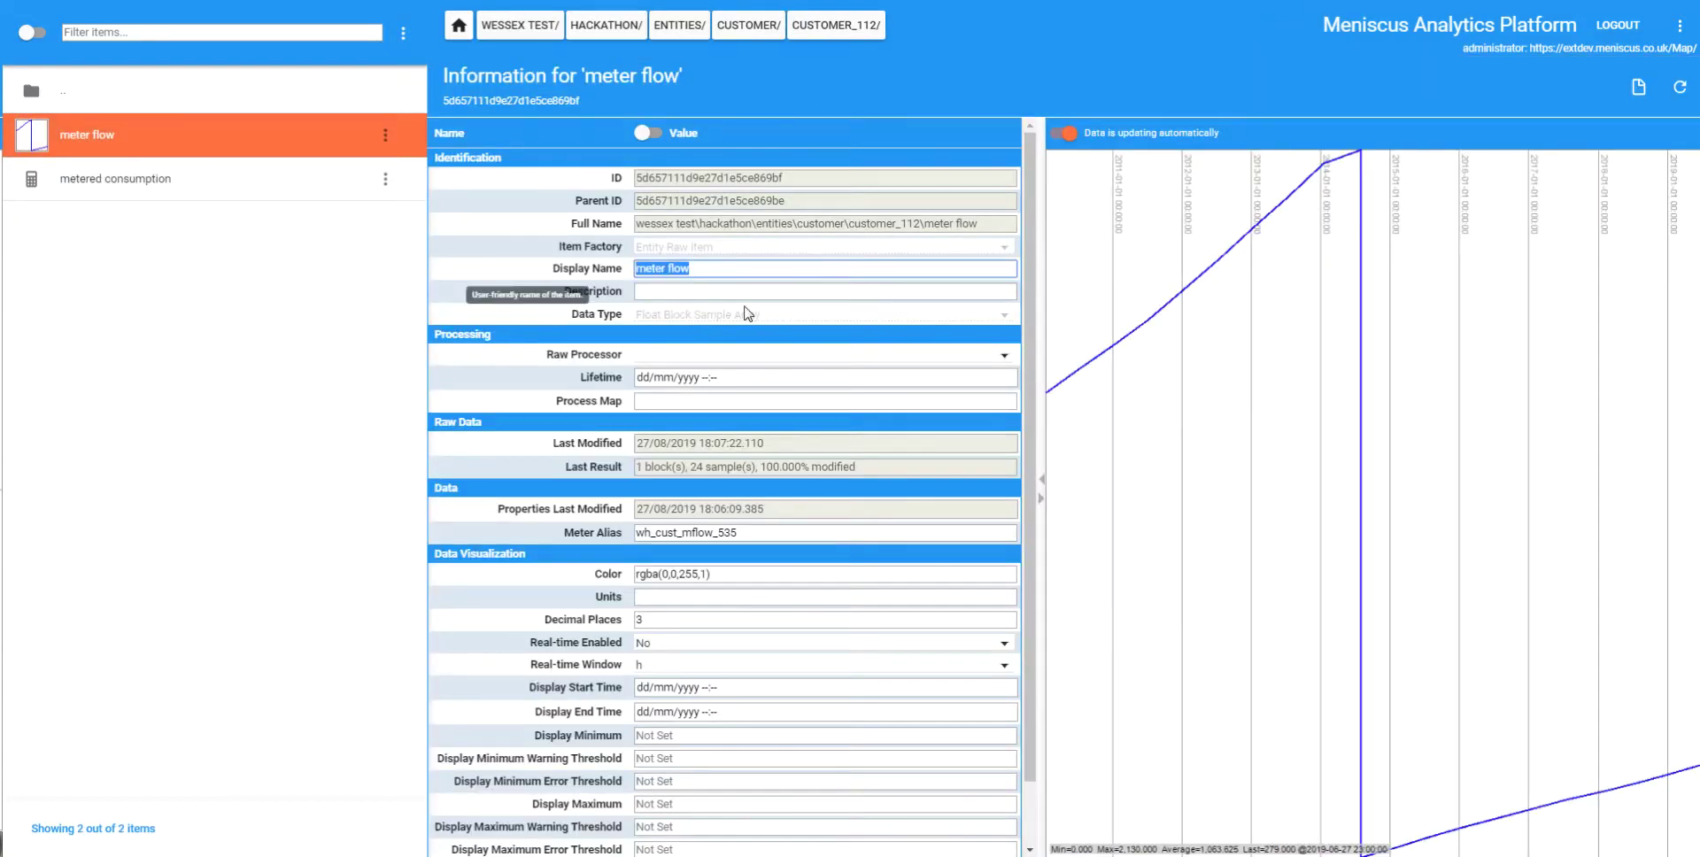
Step: Filter the customer group and its nested items for 'meter flow', and look through the resulting list
left_click(748, 27)
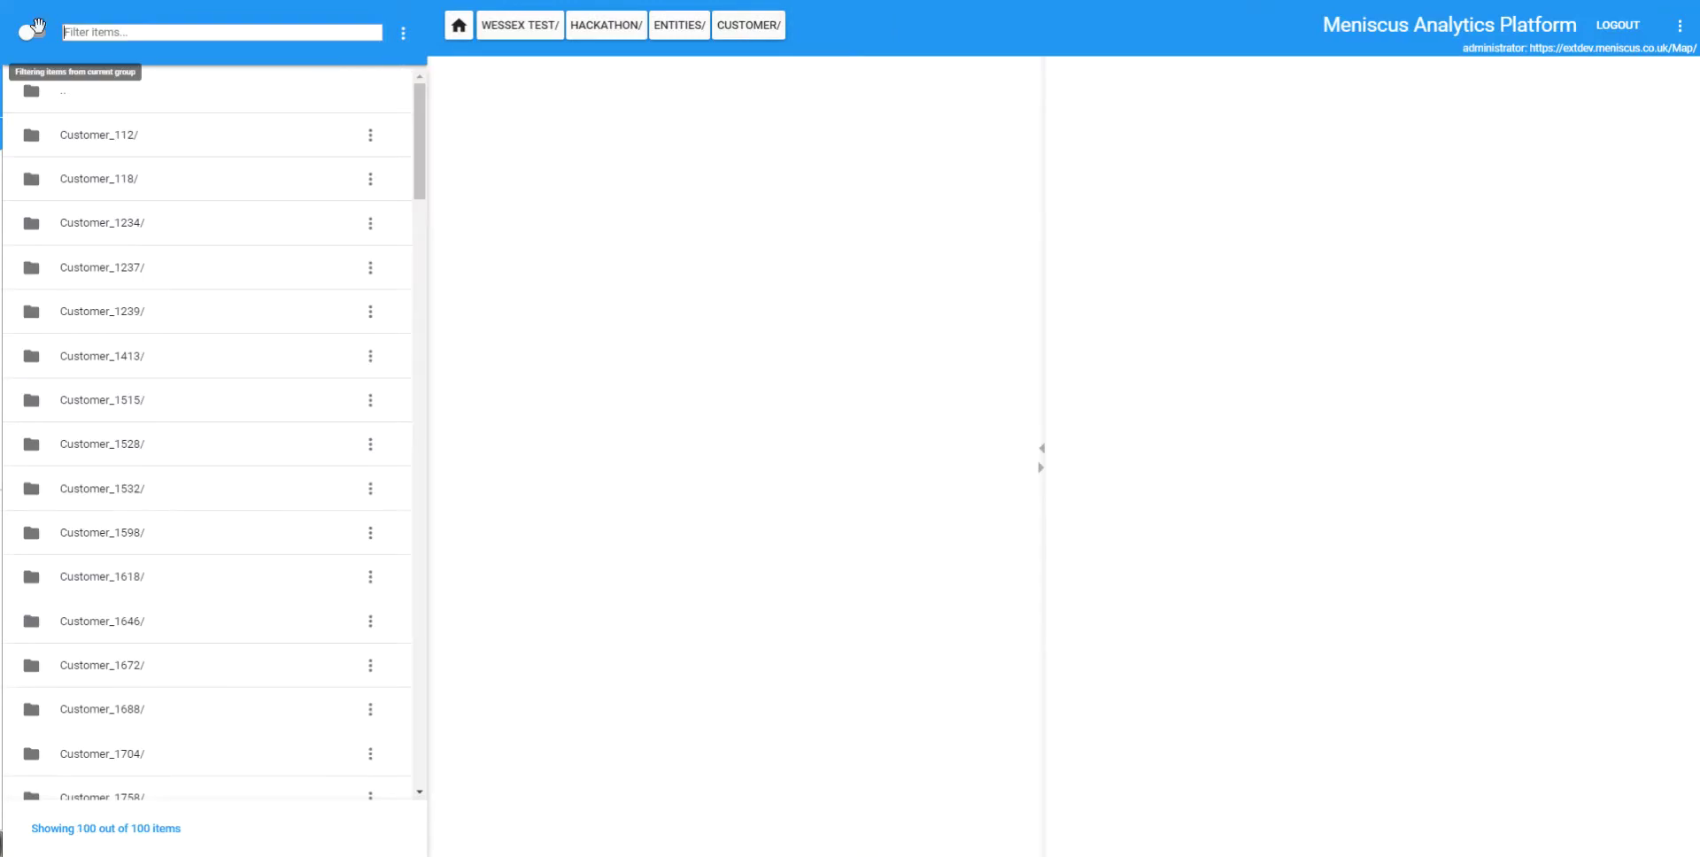
left_click(113, 31)
type("meter flow")
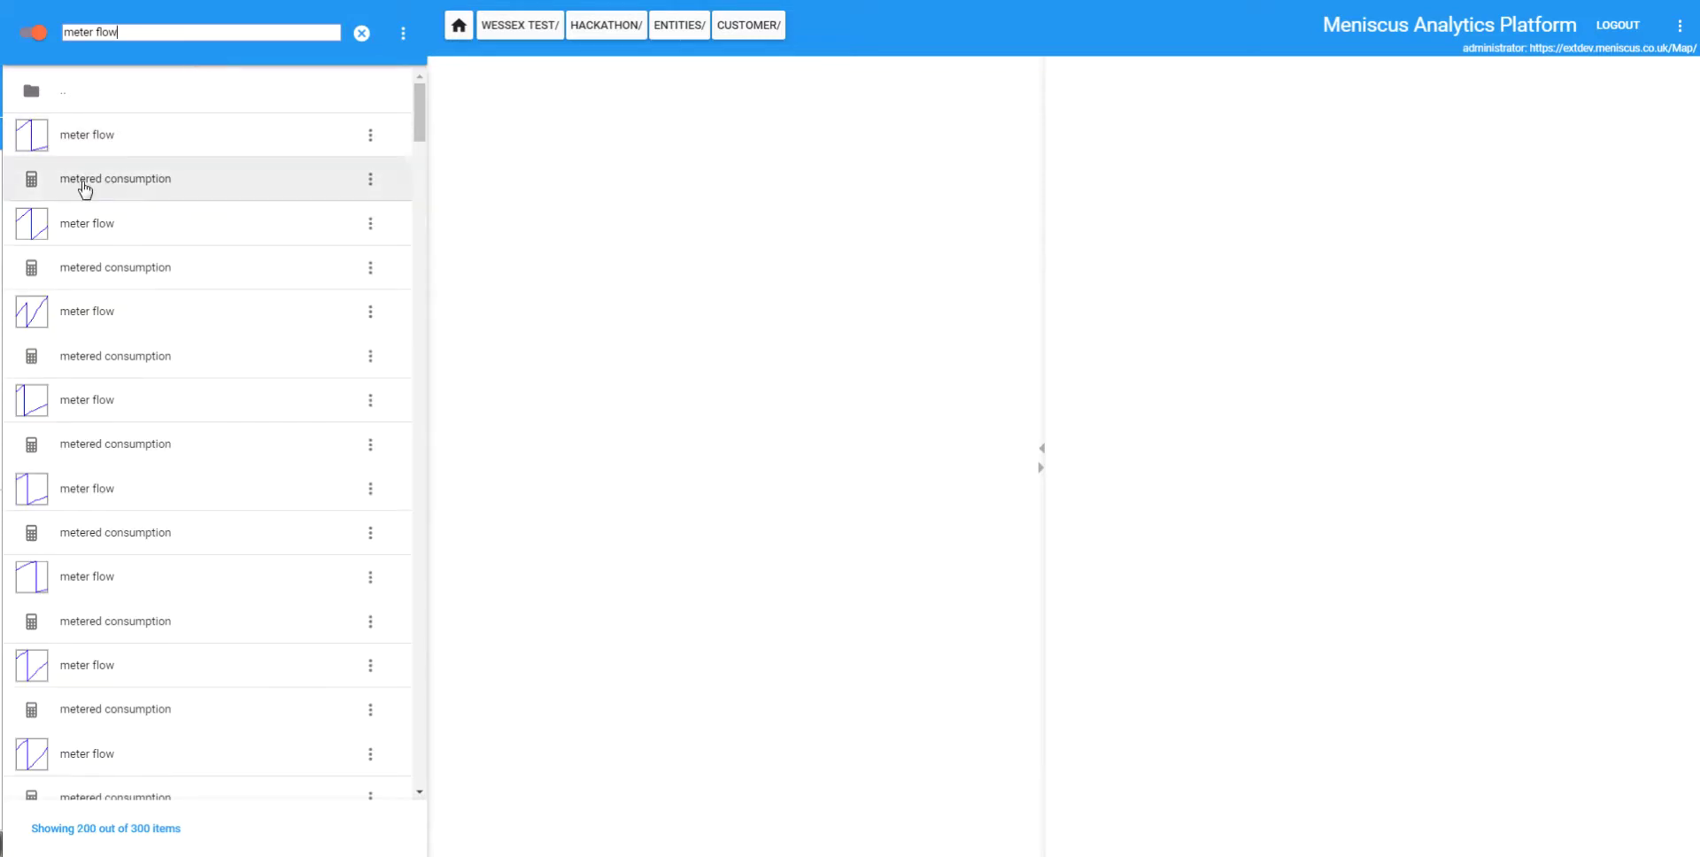
scroll(120, 147, "down", 1)
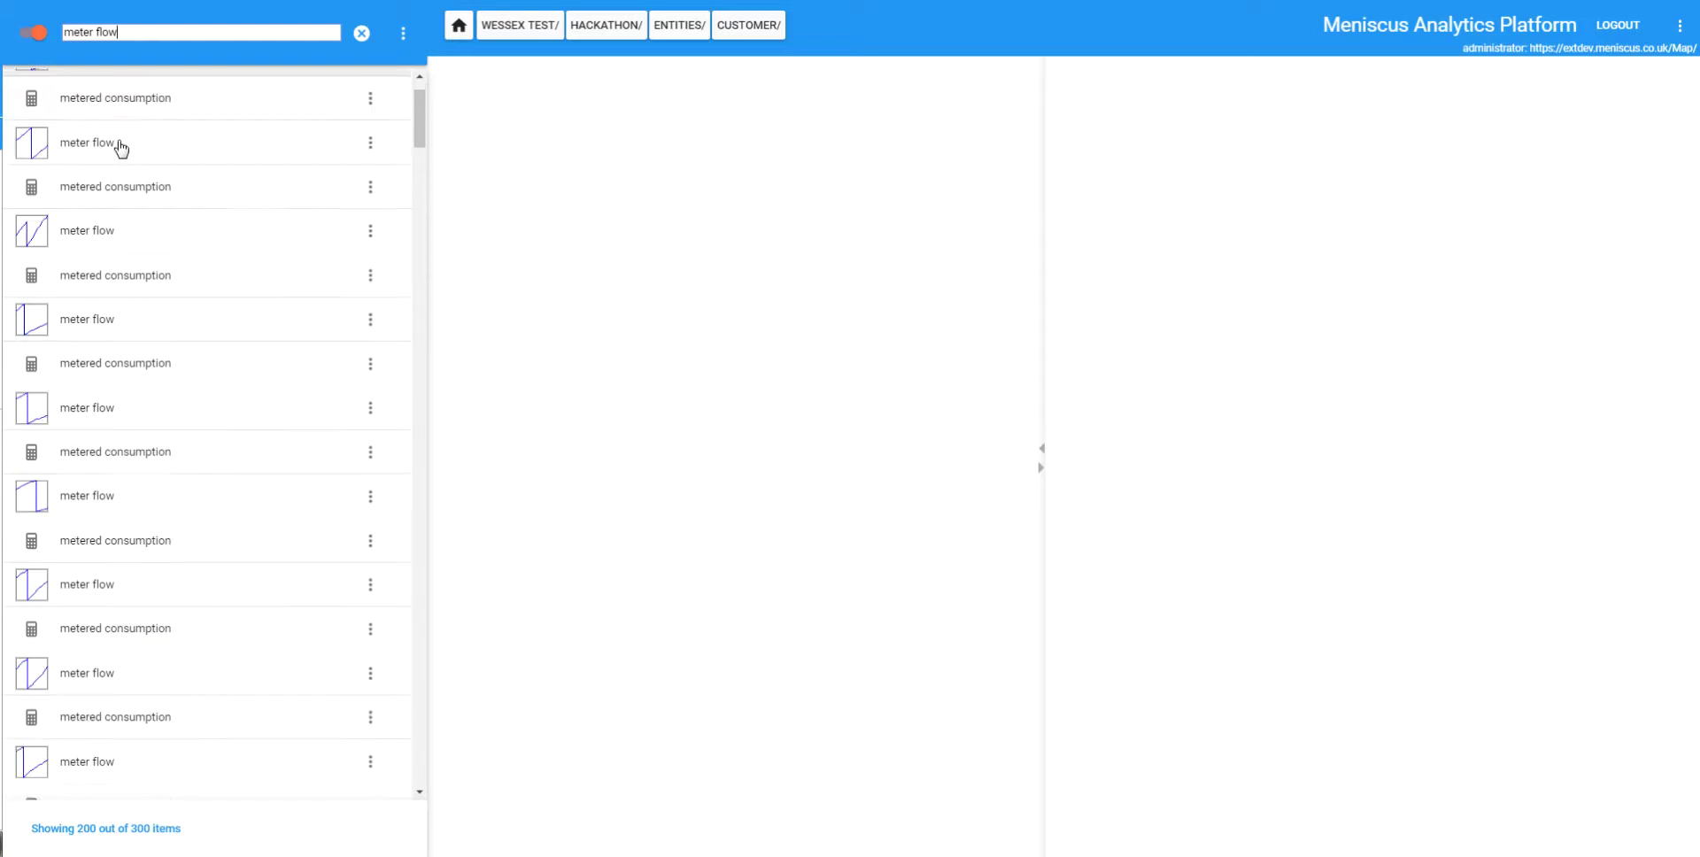
left_click_drag(420, 163, 425, 307)
scroll(163, 308, "down", 2)
scroll(164, 308, "down", 3)
left_click_drag(419, 359, 429, 99)
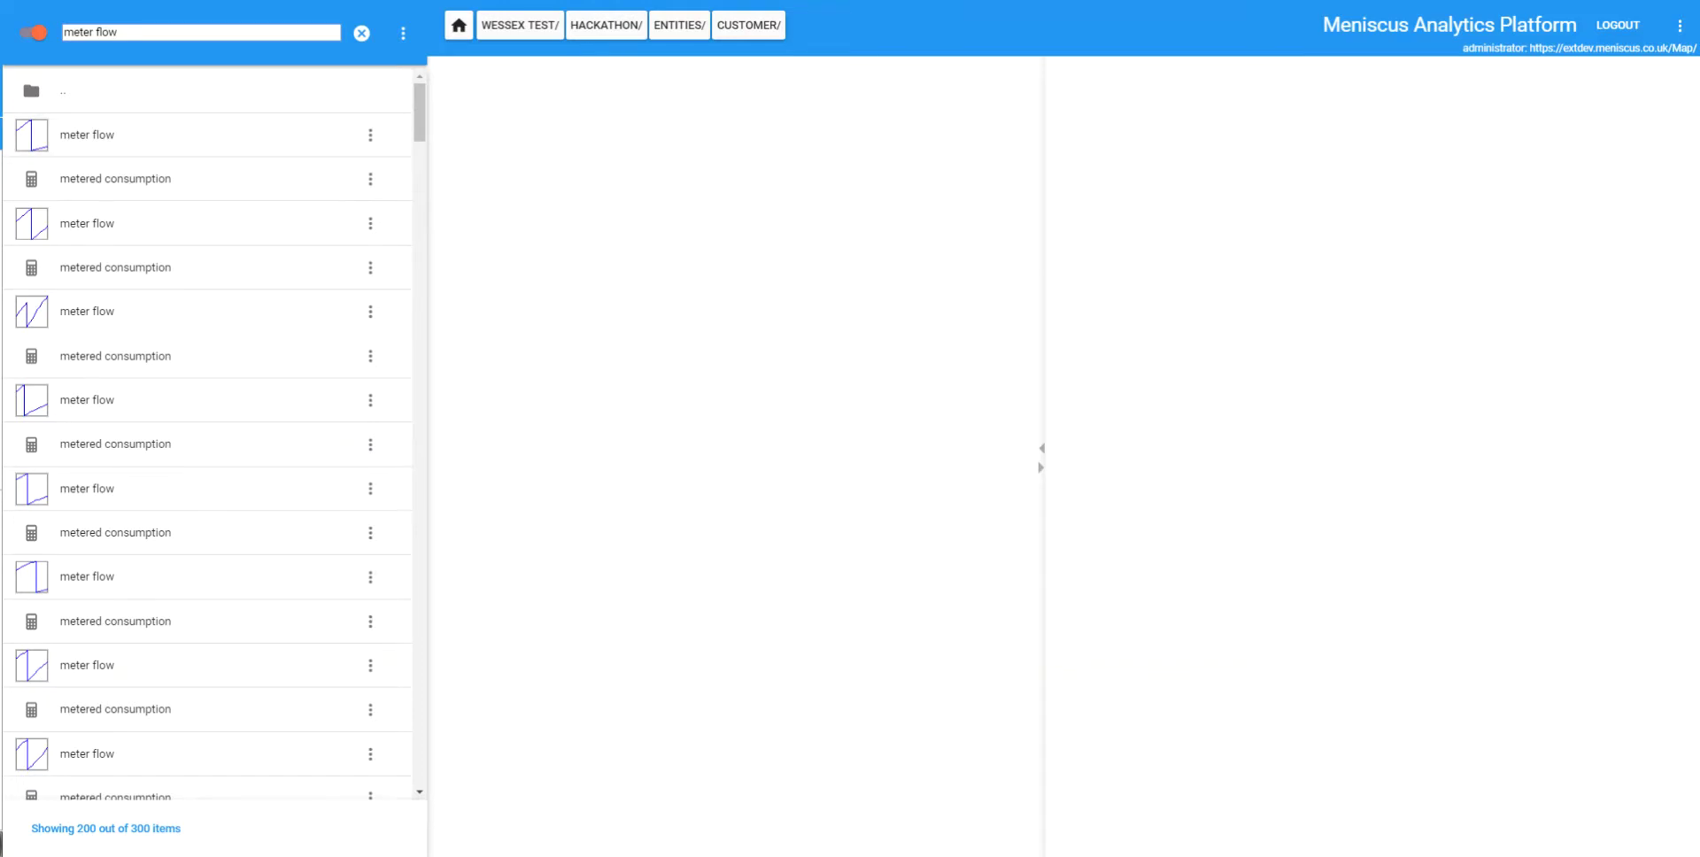
Step: View the first customer's 'meter flow' item, and compare it with the settings and graph of 'metered consumption'
key("Return")
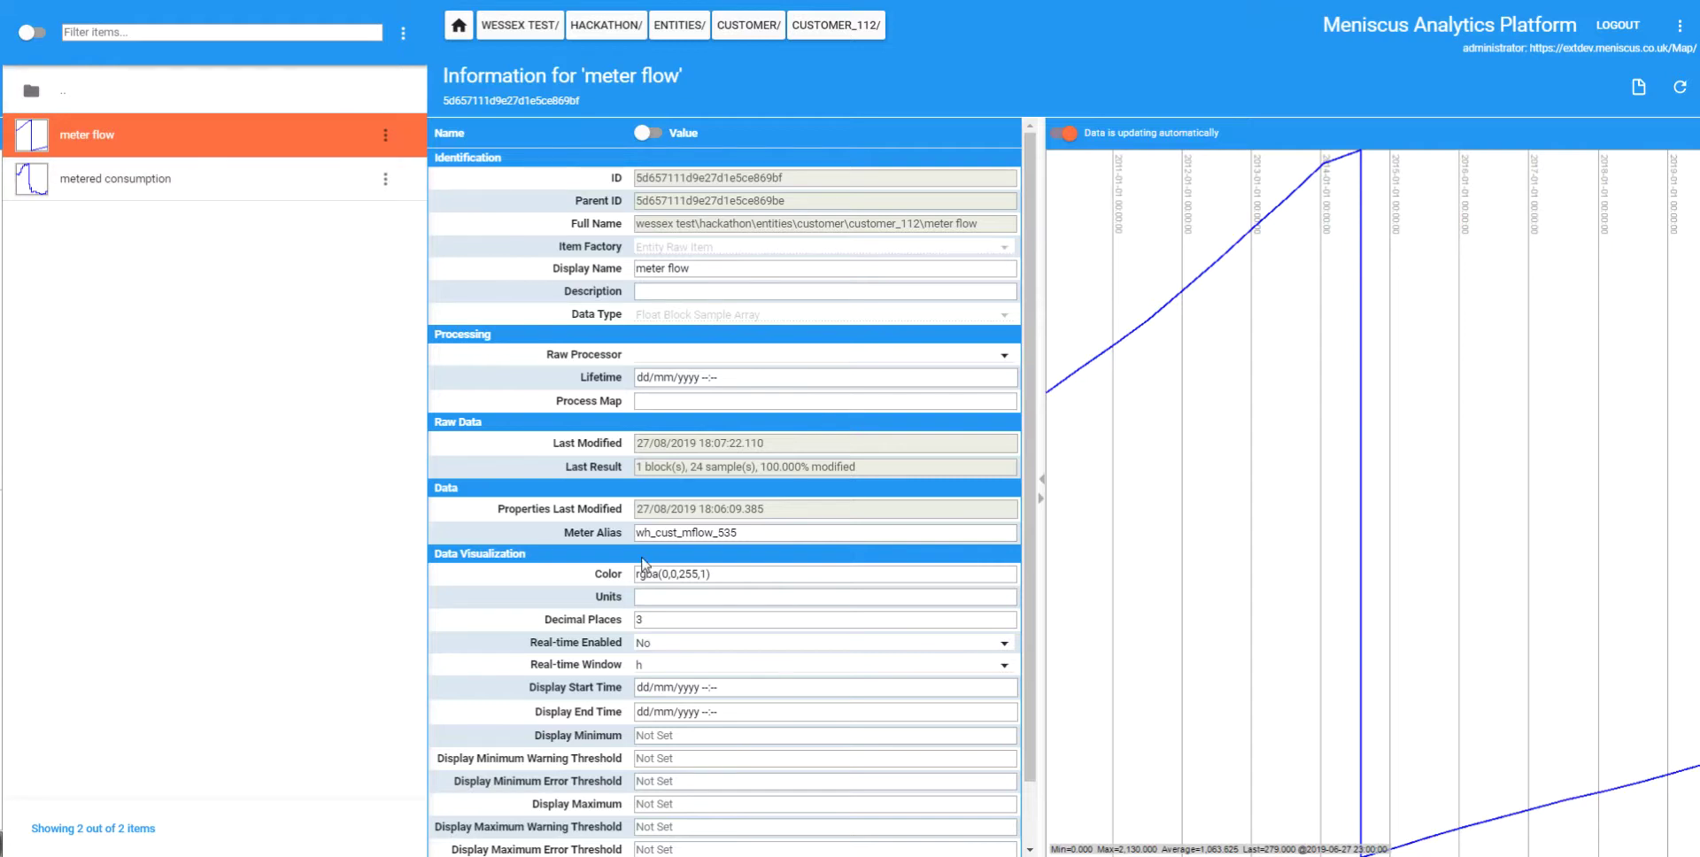
left_click(104, 188)
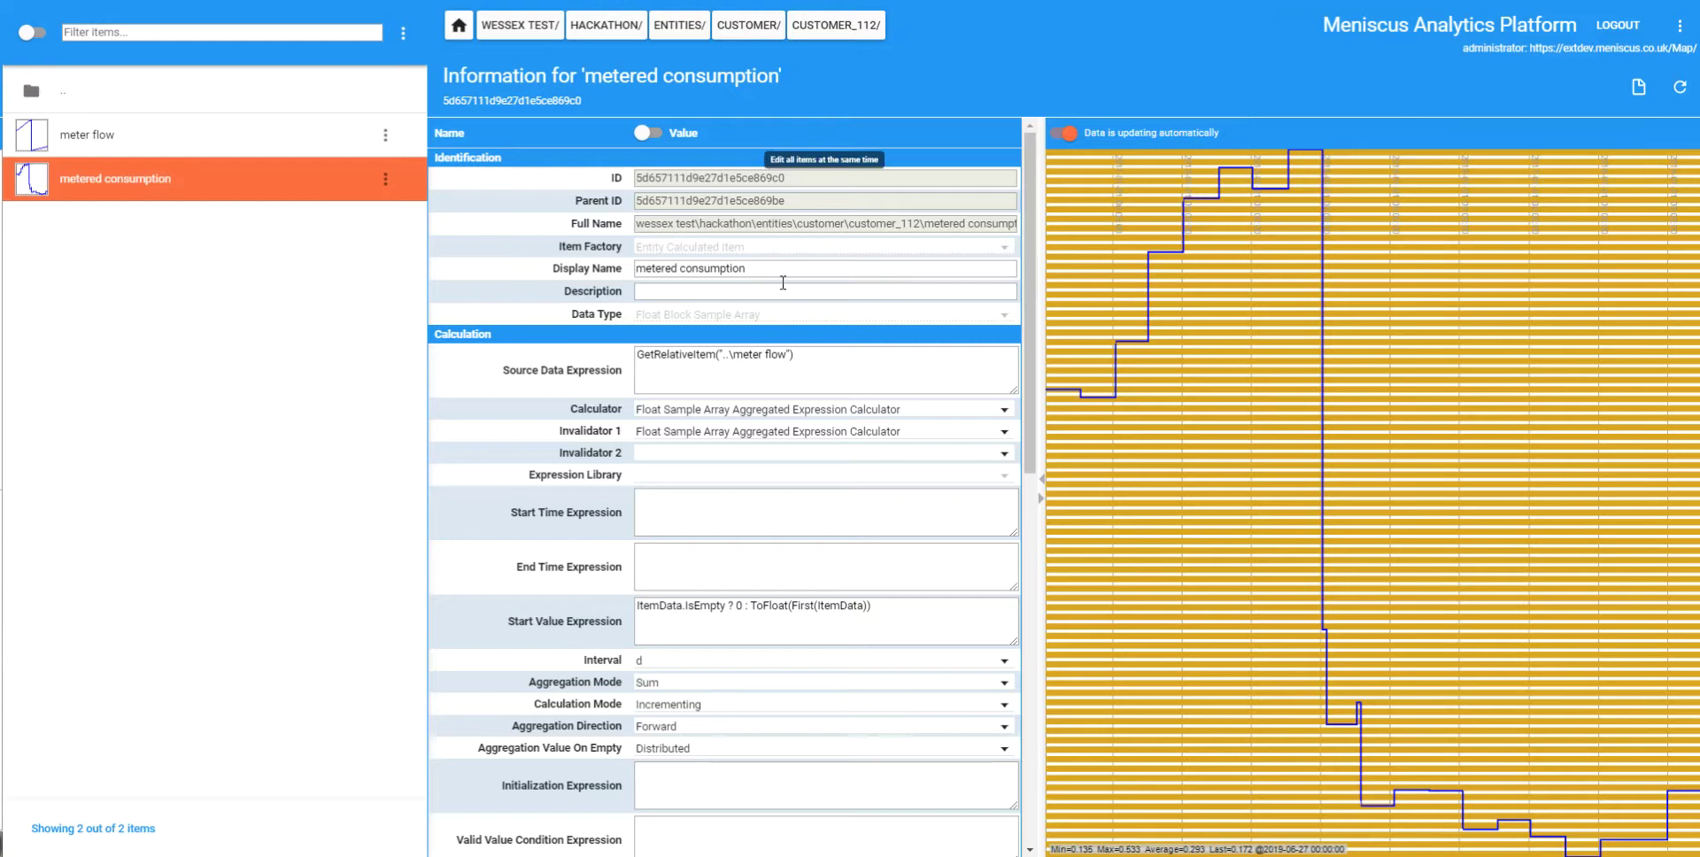
Step: Copy the display name 'metered consumption', filter the customer group and its nested items by it, and look through the resulting list
left_click_drag(767, 268, 618, 268)
key("ctrl+c")
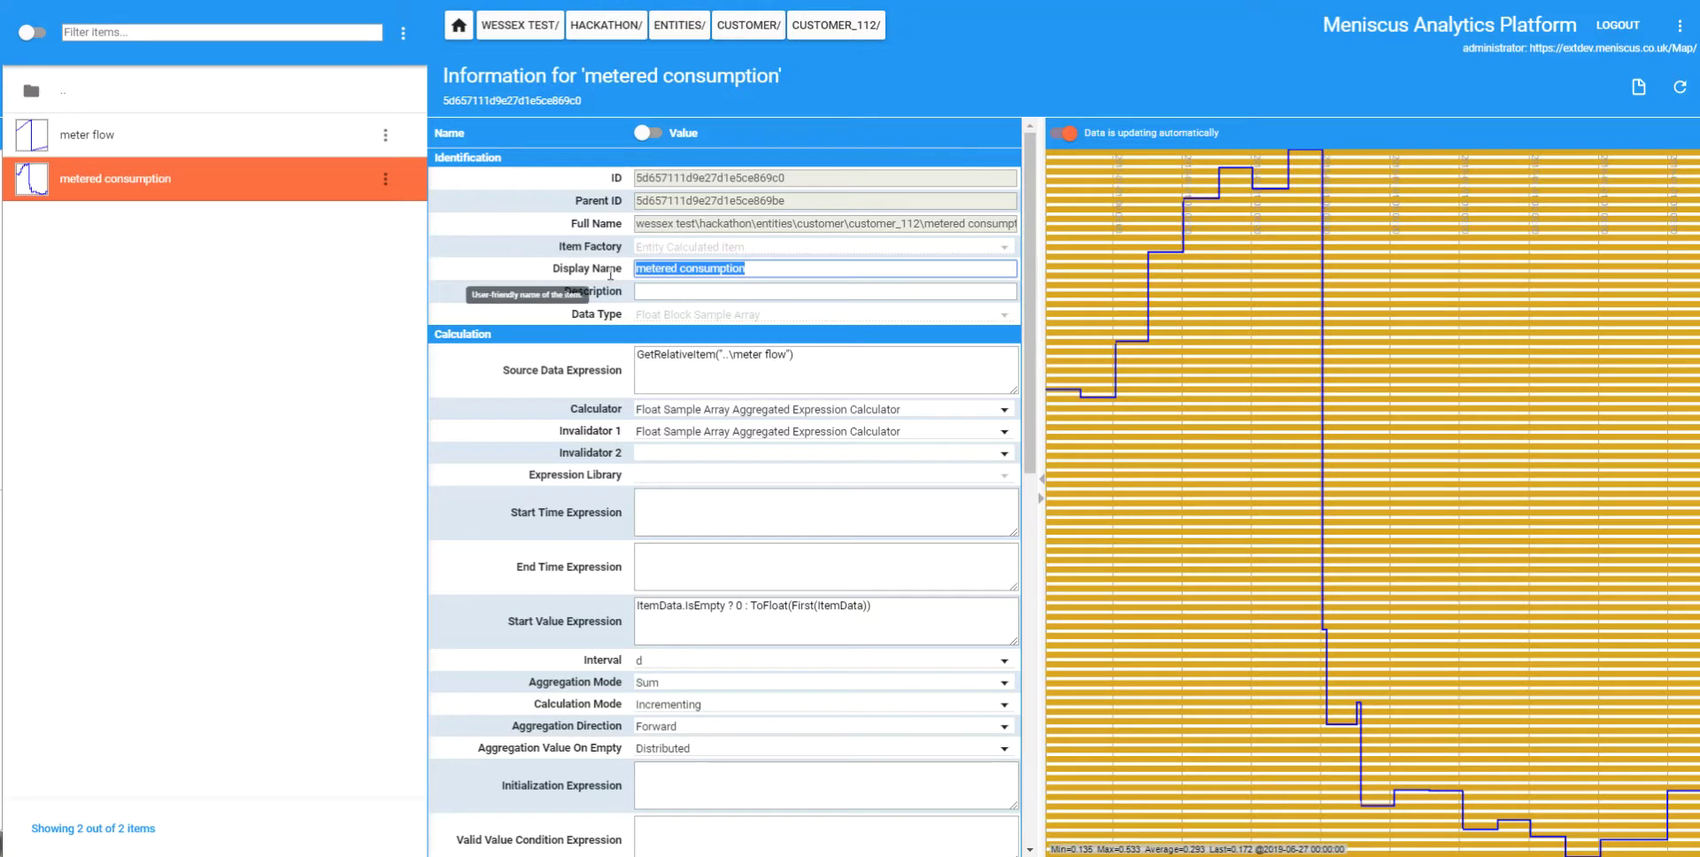
left_click(746, 26)
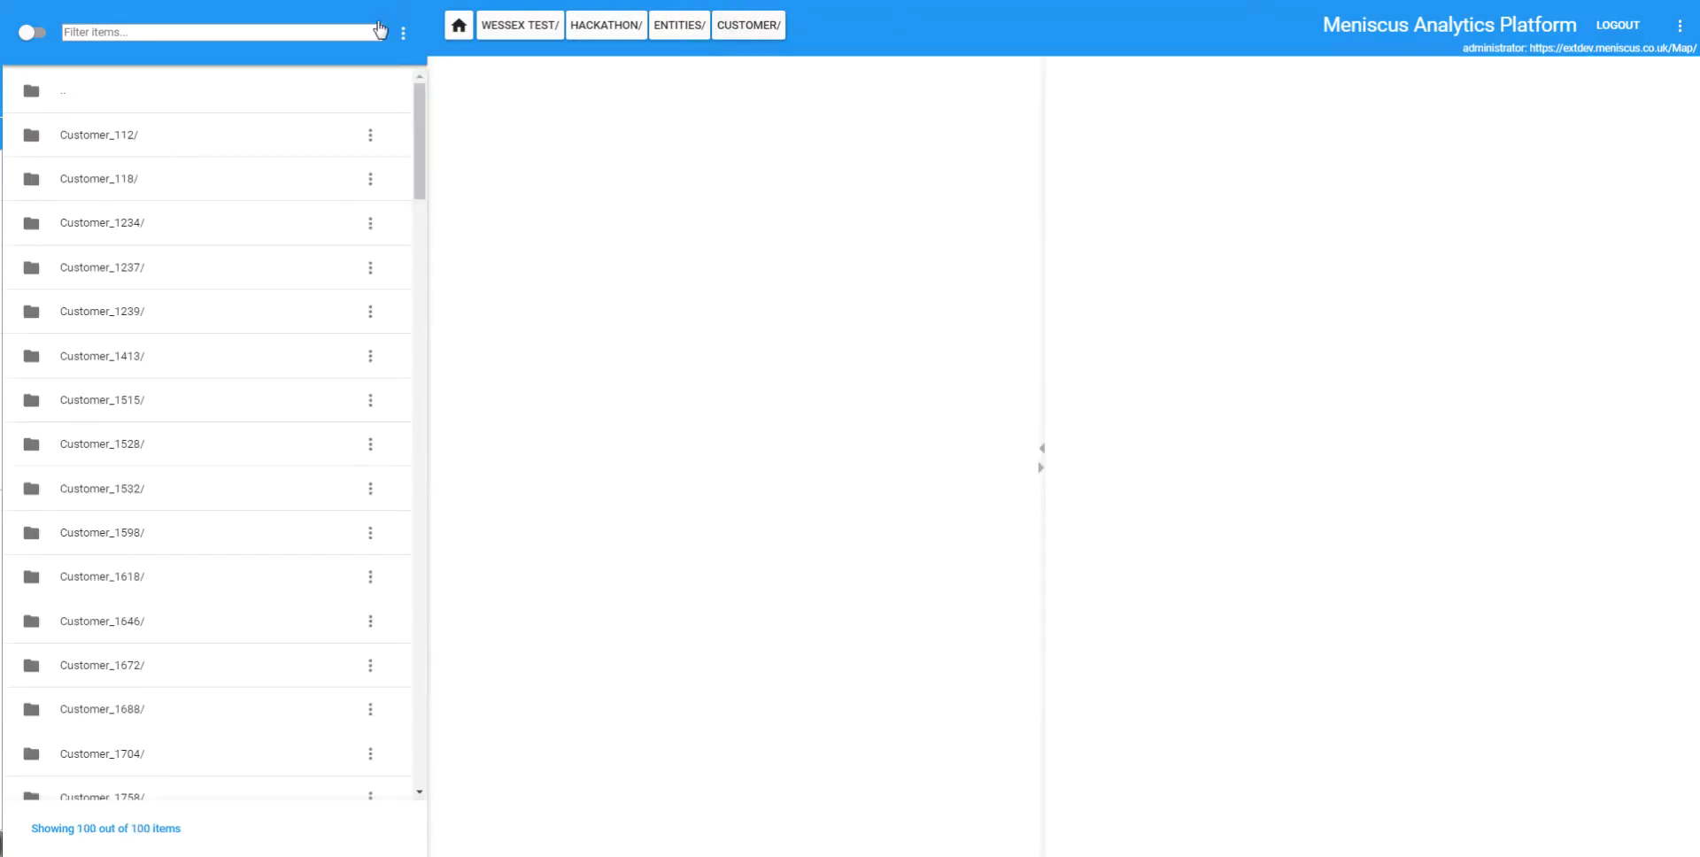
left_click(32, 33)
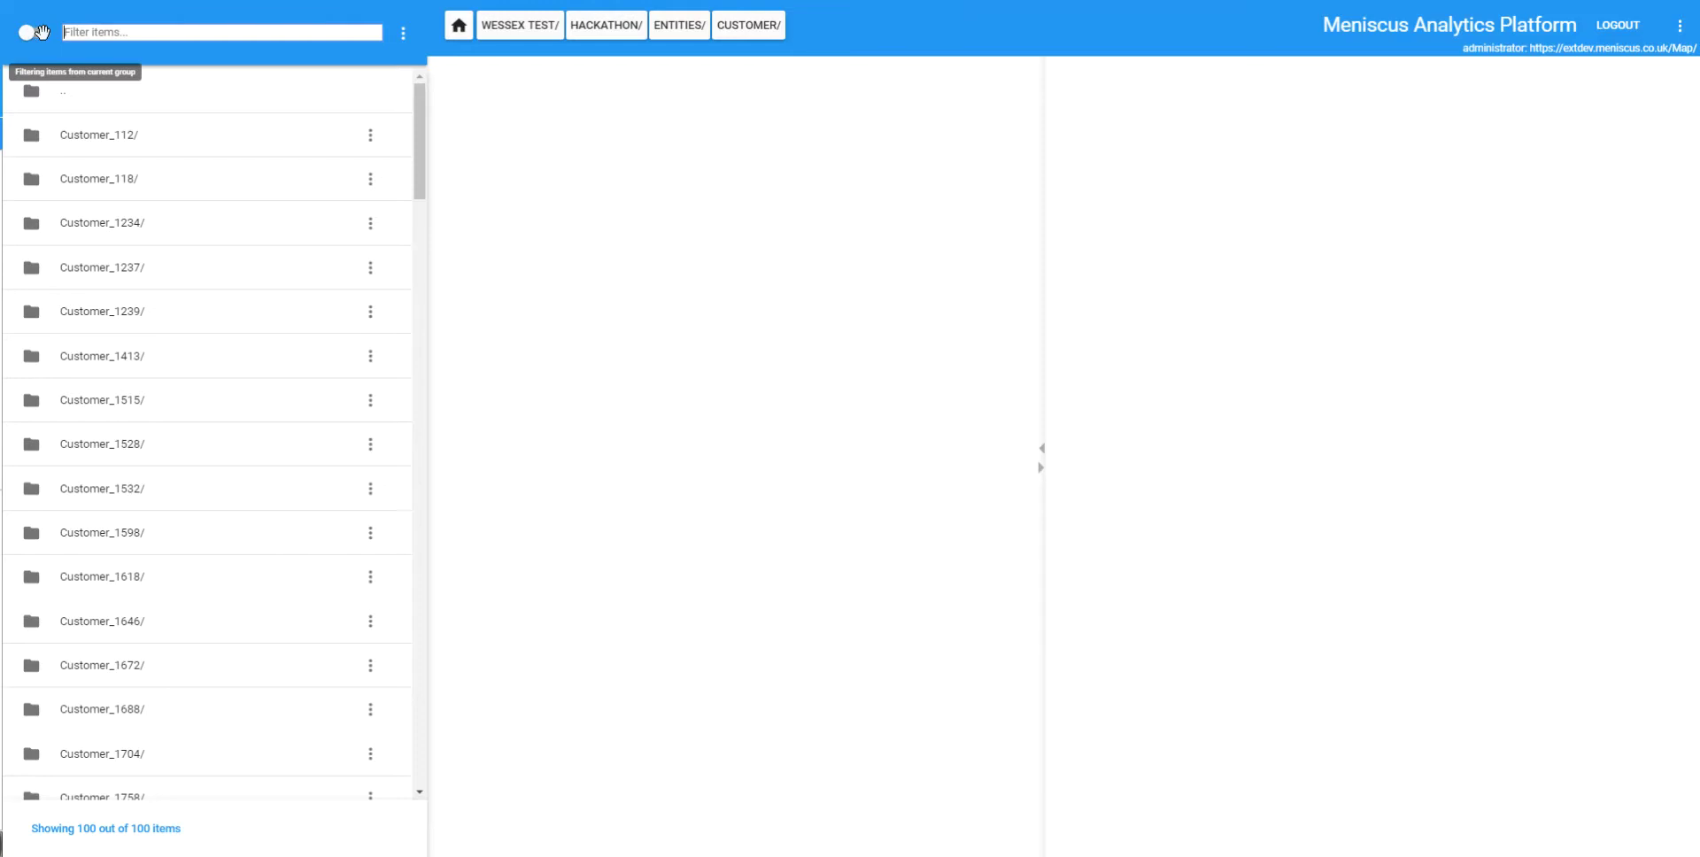
left_click(121, 32)
key("ctrl+v")
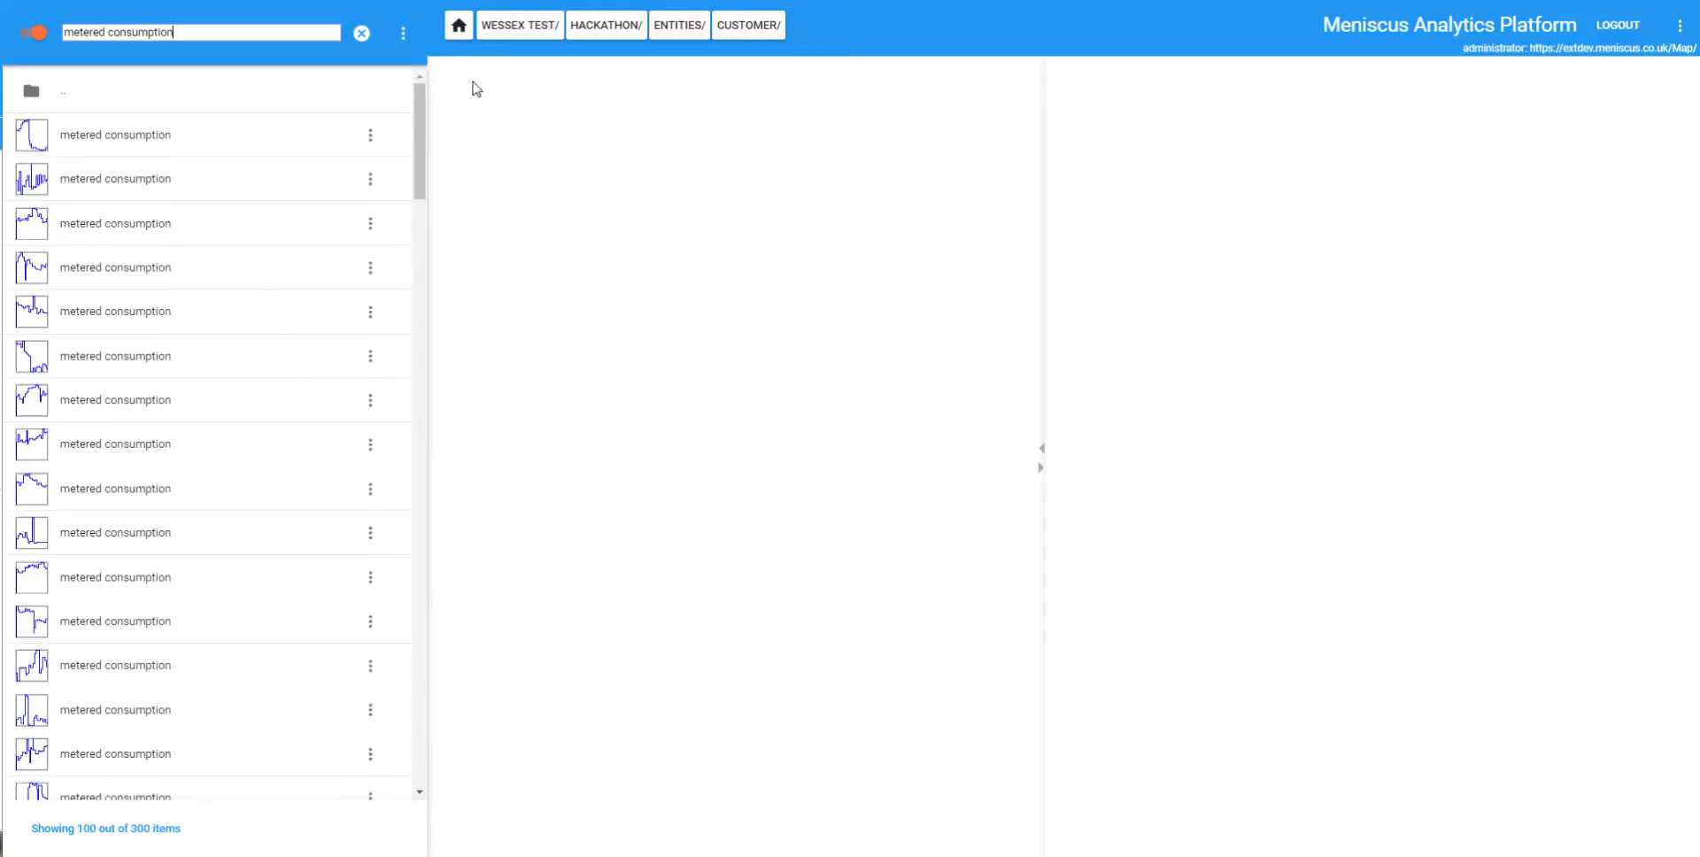
mouse_move(416, 146)
left_mouse_down()
mouse_move(437, 443)
mouse_move(413, 613)
mouse_move(417, 769)
mouse_move(458, 464)
mouse_move(431, 118)
left_mouse_up()
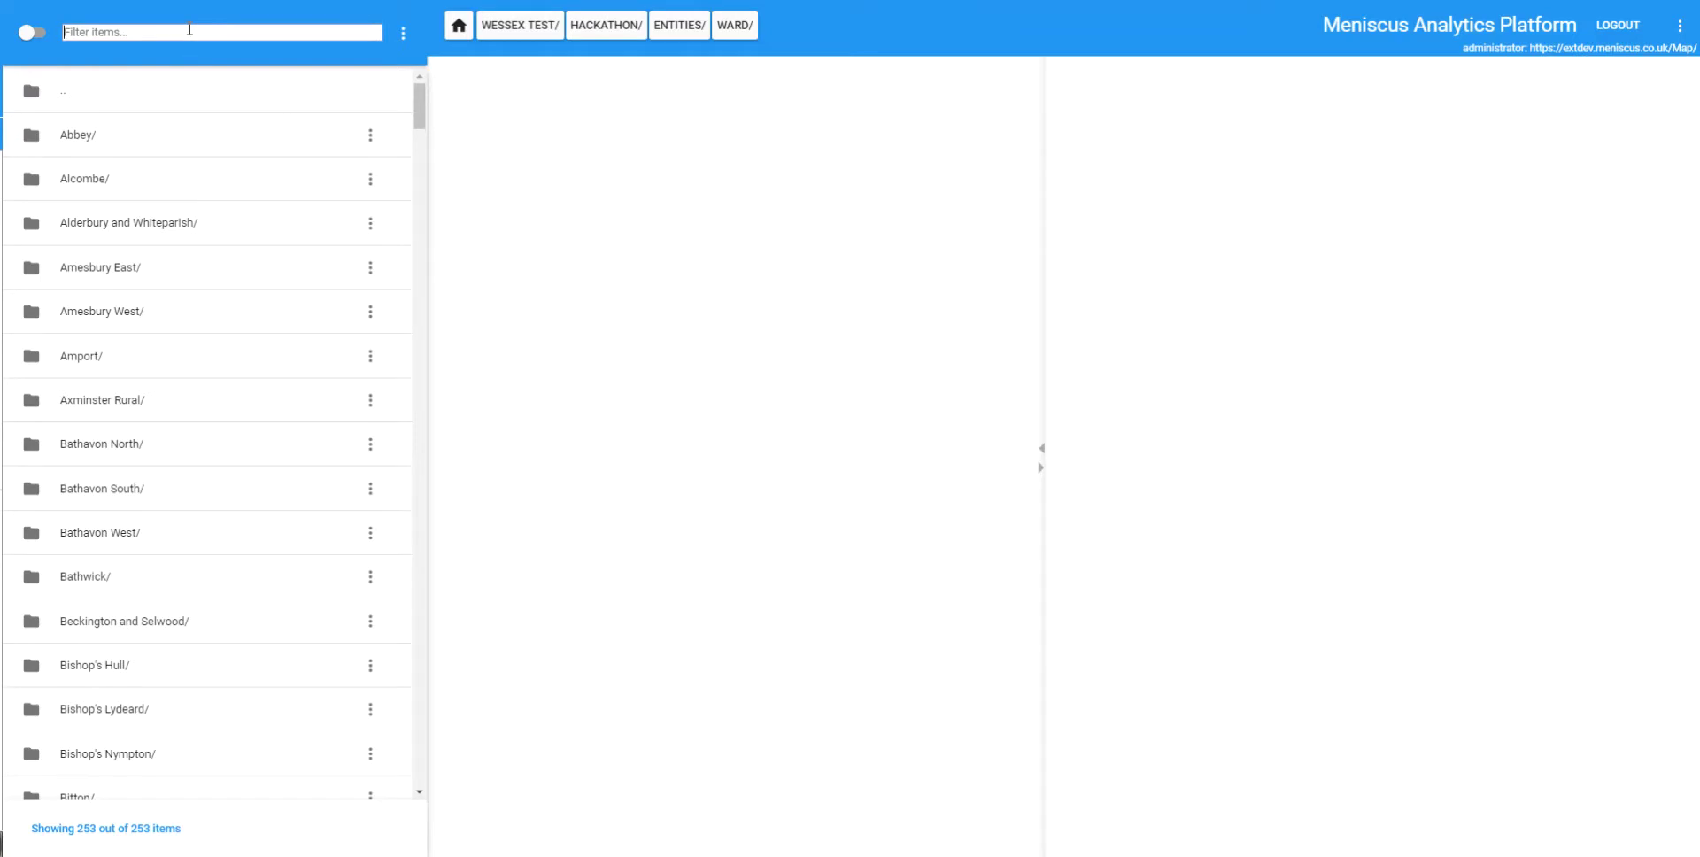
Step: Filter the ward entities for 'sta' and open the Staplegrove ward
type("sta")
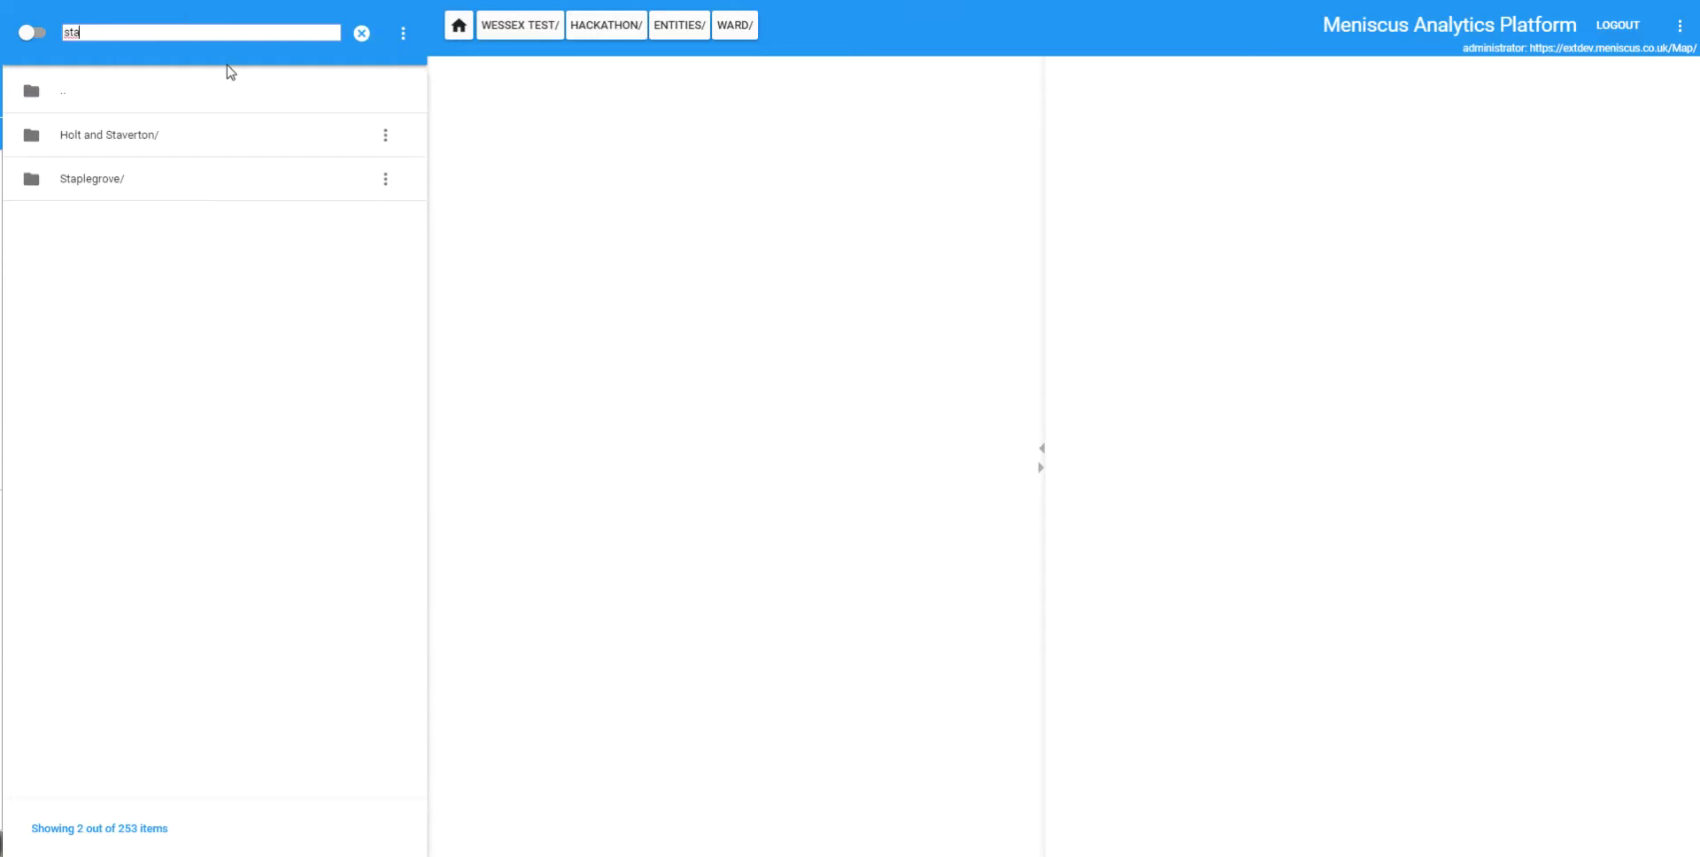
double_click(91, 178)
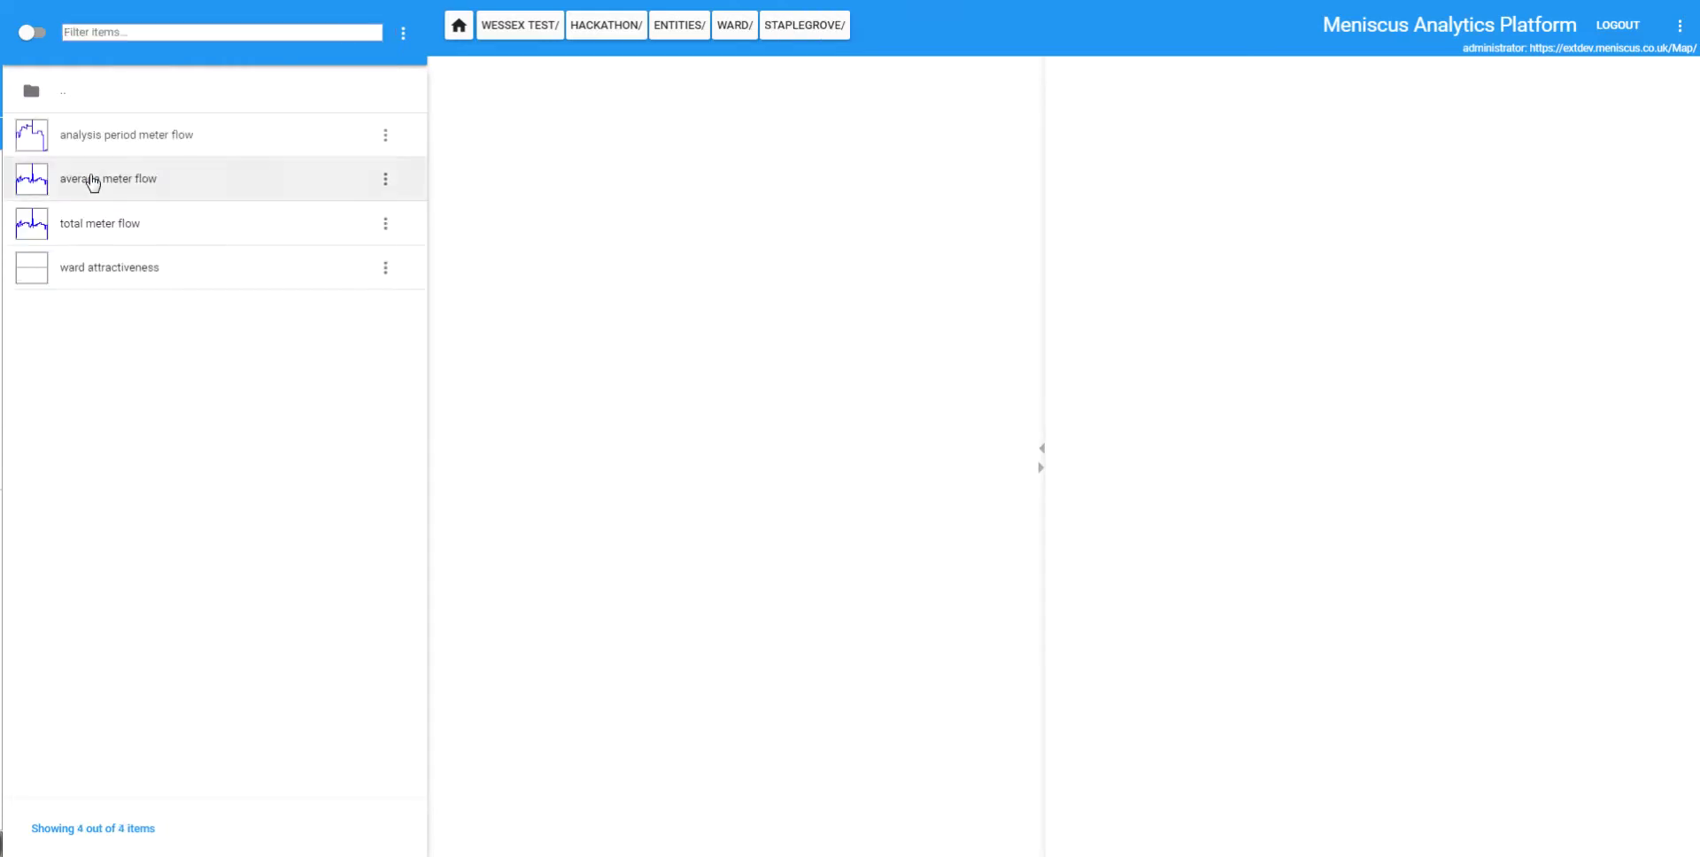
Step: Review the settings and graphs of Staplegrove's average, total and analysis period meter flow items, and return to the Entities group
left_click(94, 190)
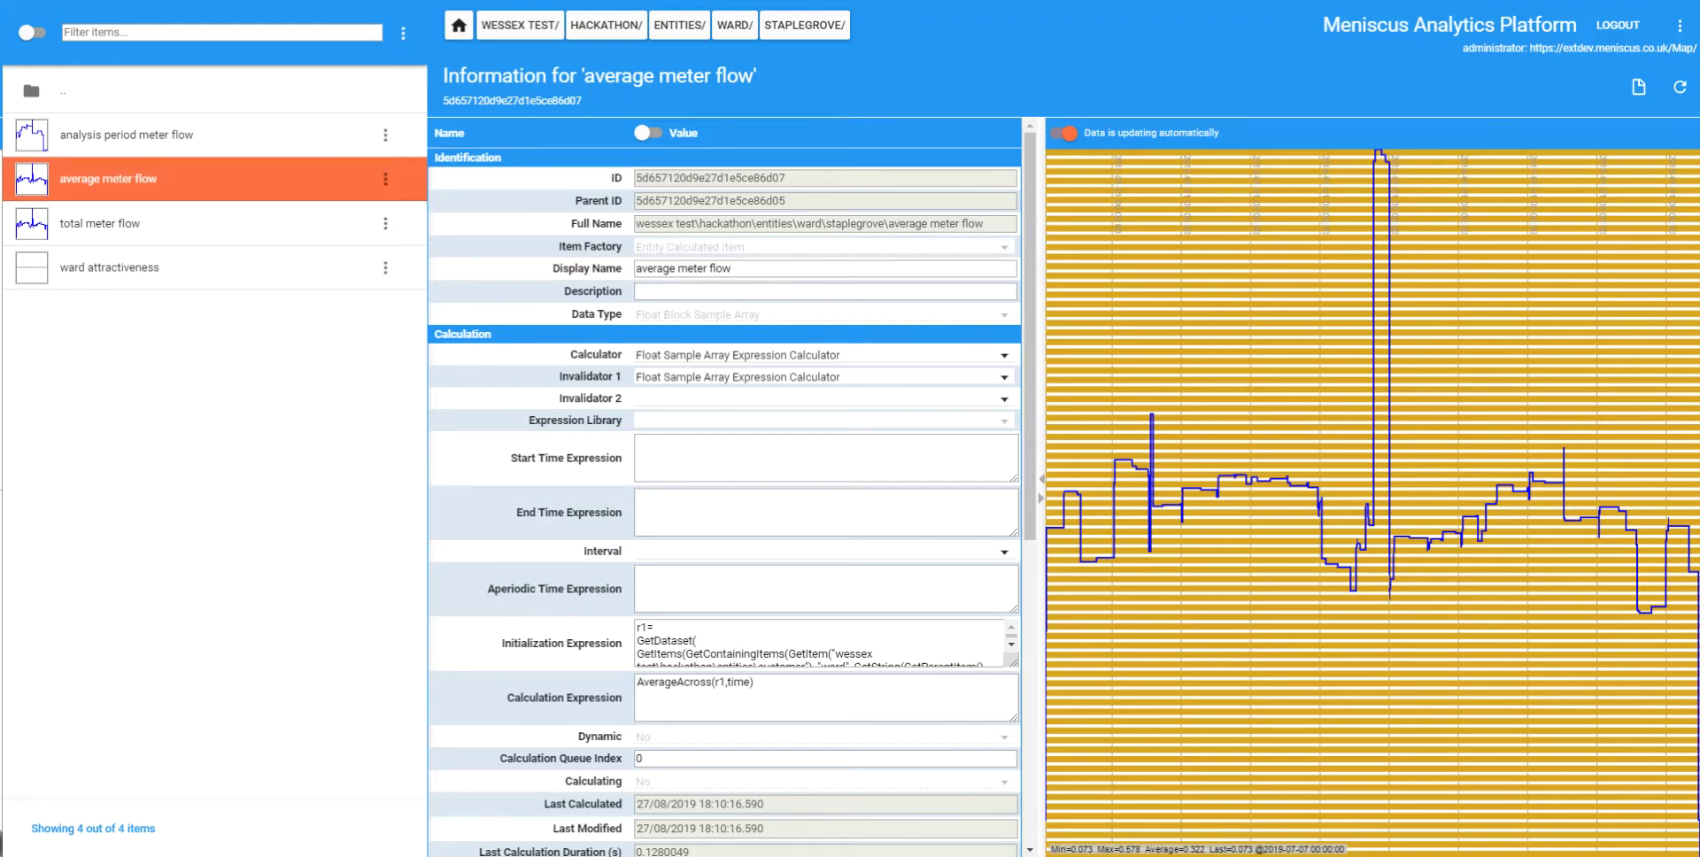
left_click(84, 223)
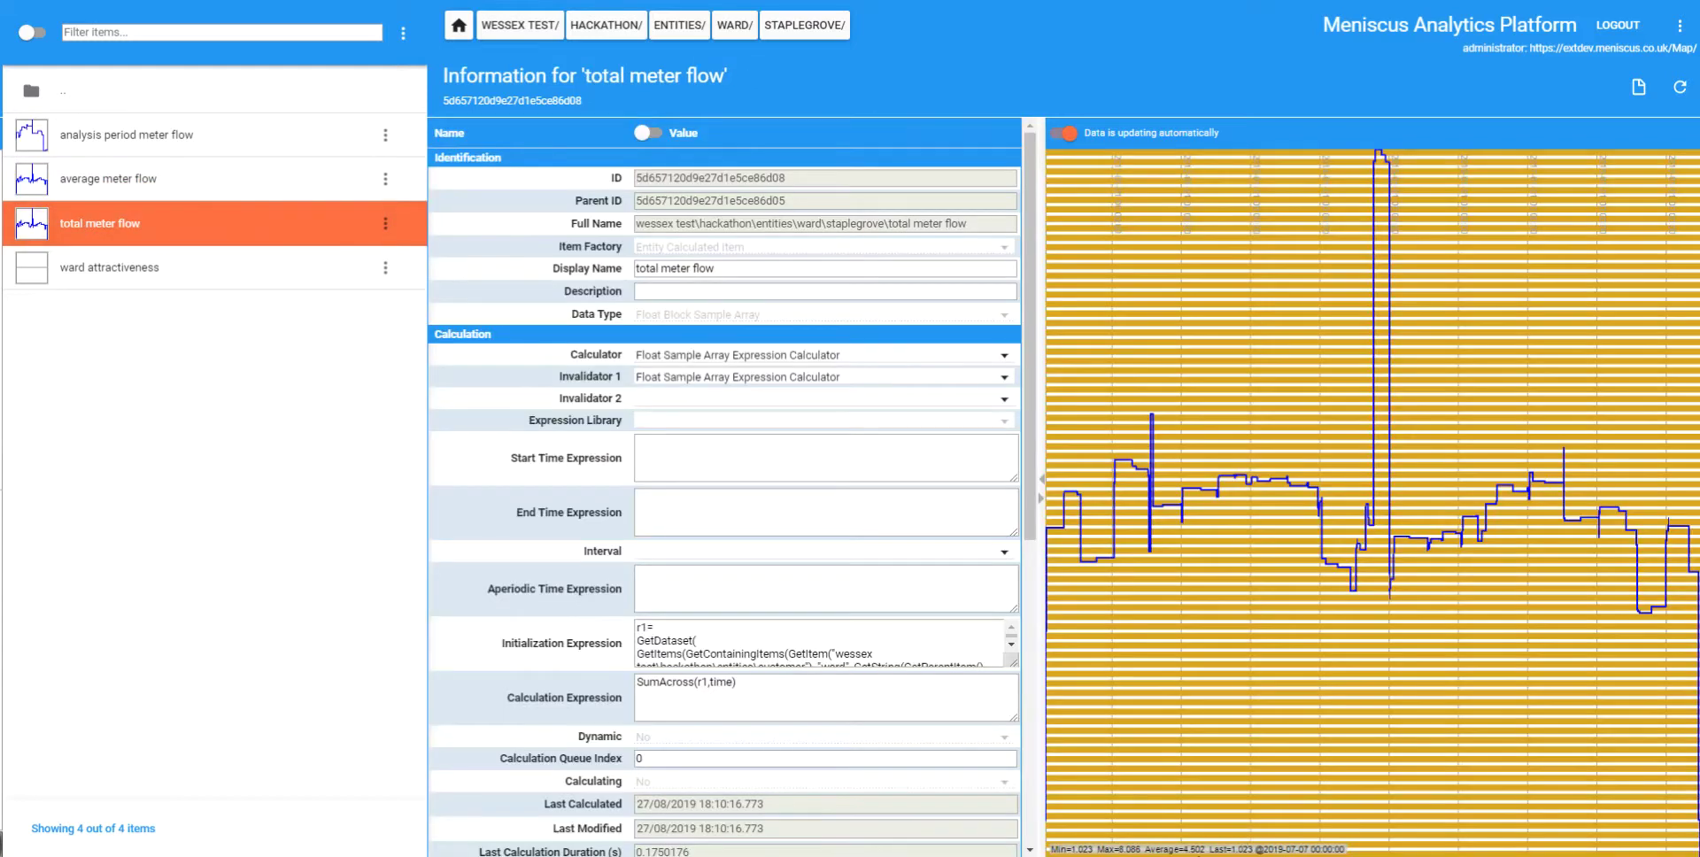
left_click(134, 142)
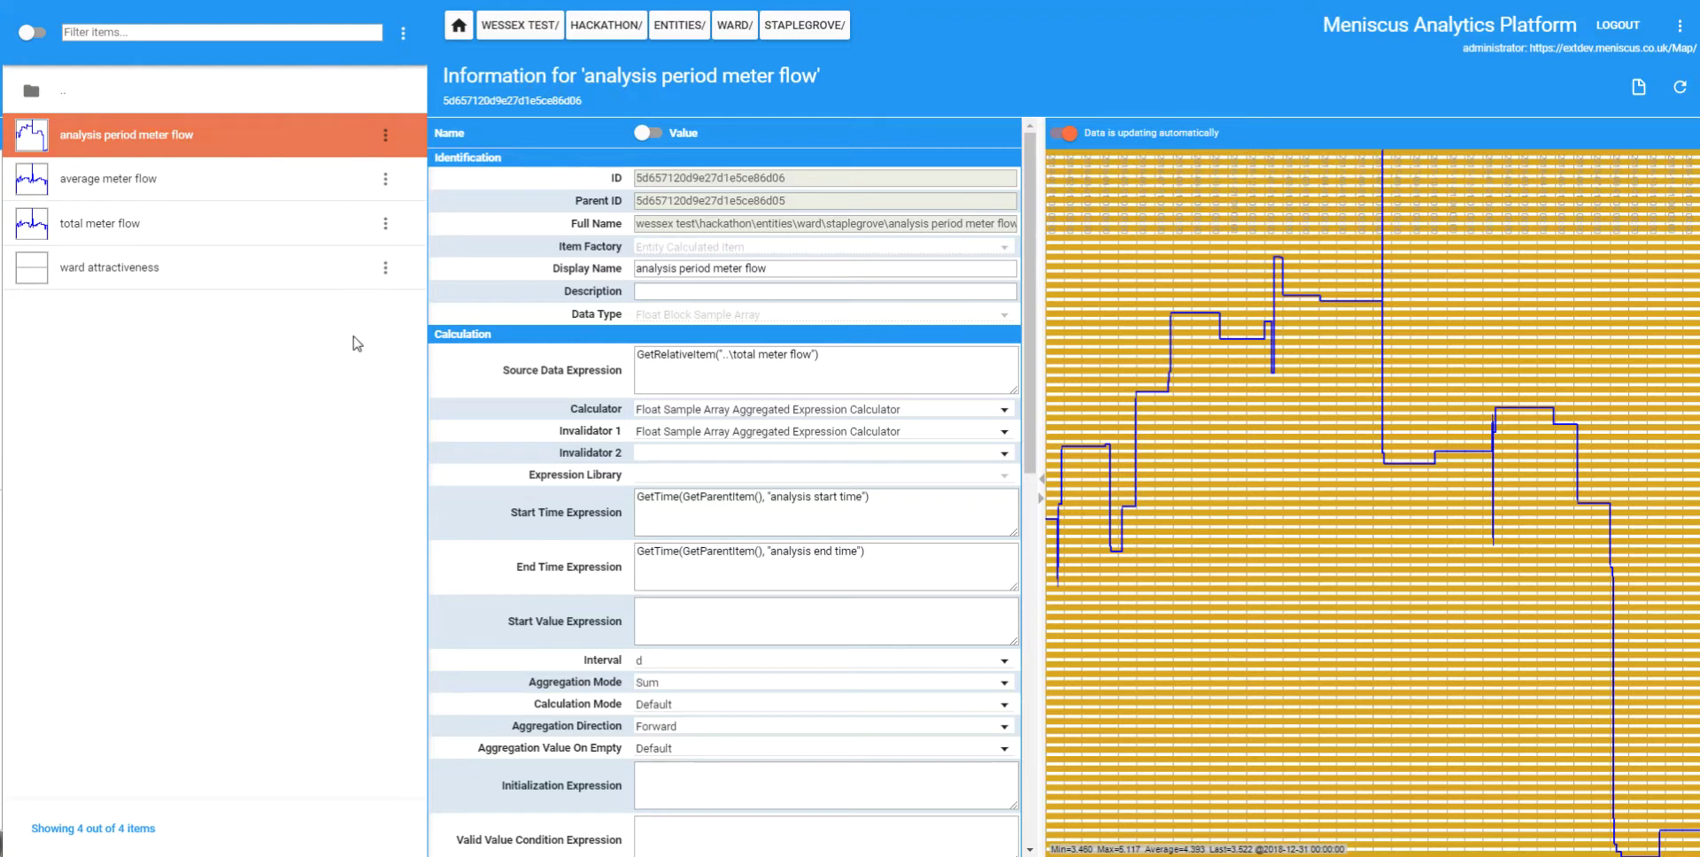
left_click(740, 31)
left_click(671, 36)
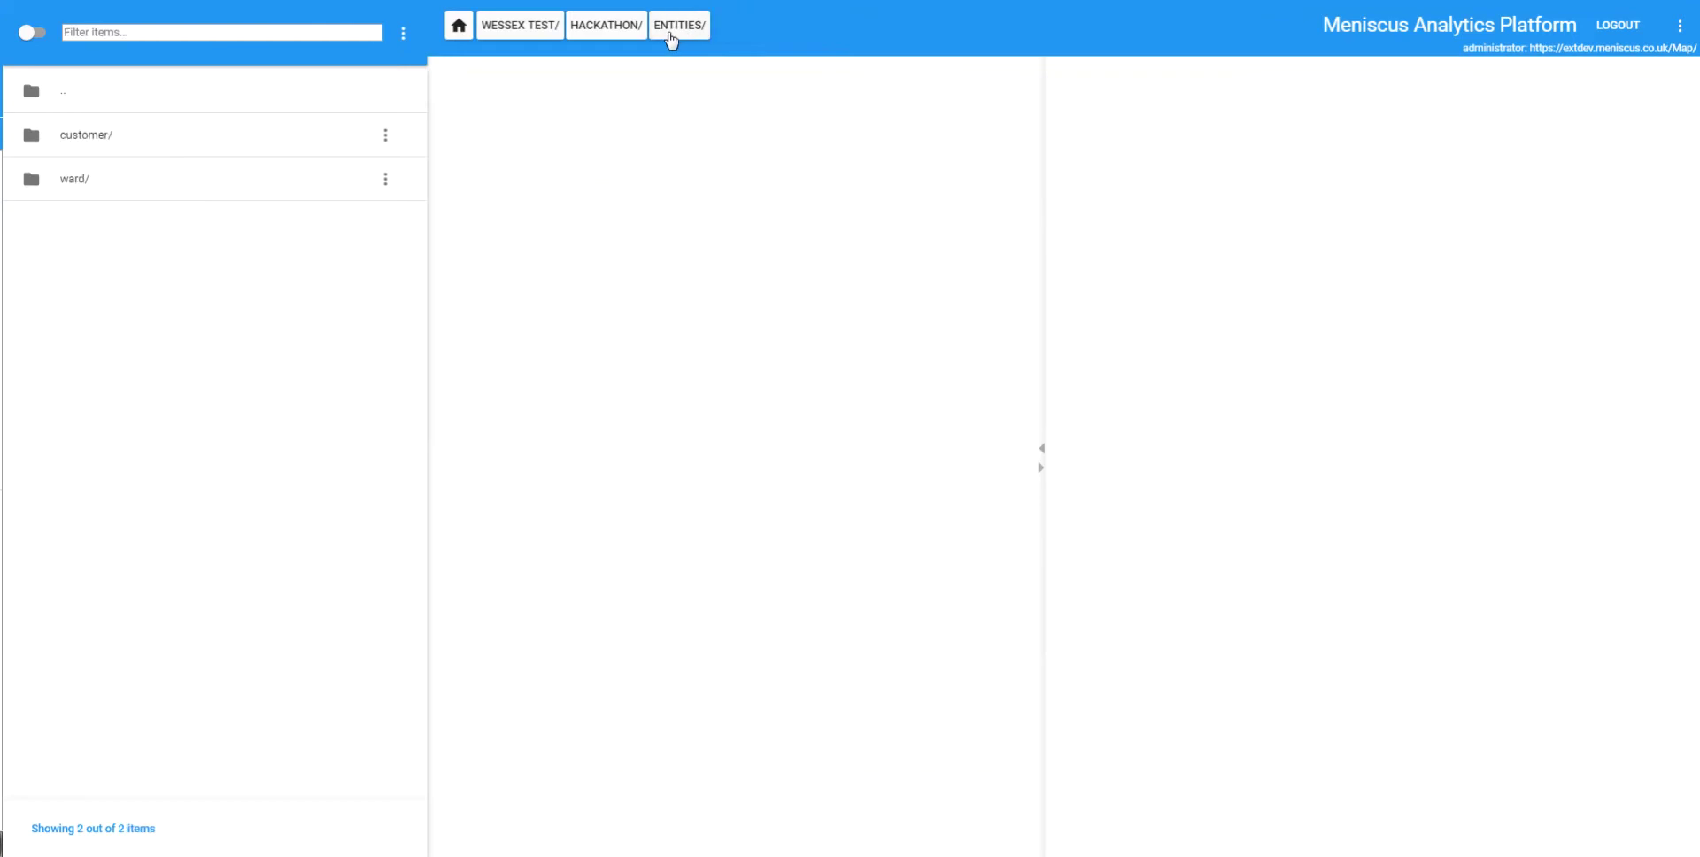